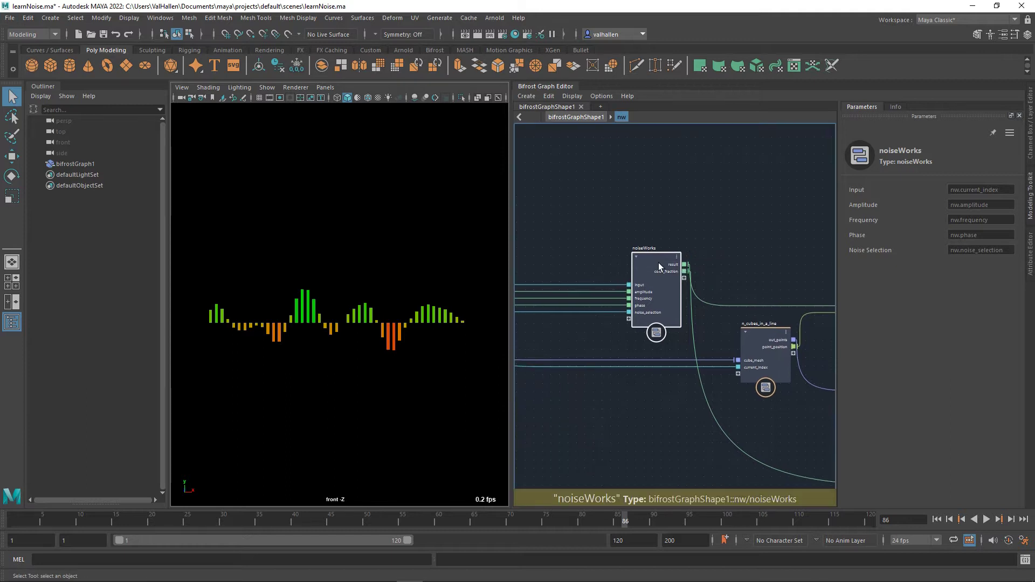
Step: Inspect the noiseWorks compound's inner switch, amplitude, change_range1 and output nodes
{"action": "double_click", "coordinate": [642, 305]}
{"action": "middle_click_drag", "start_coordinate": [669, 237], "coordinate": [615, 194]}
{"action": "middle_click_drag", "start_coordinate": [707, 300], "coordinate": [555, 228]}
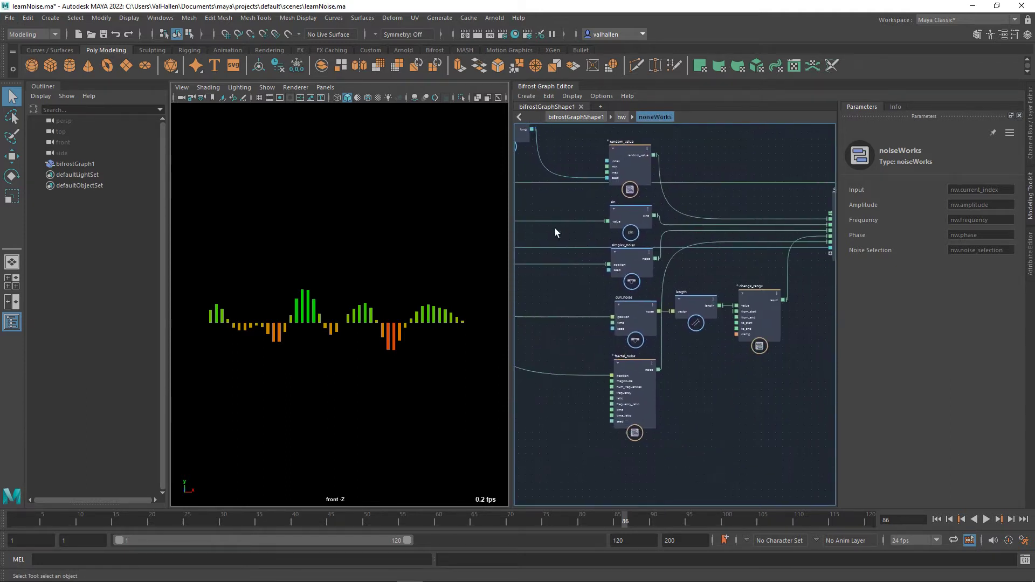
{"action": "middle_click_drag", "start_coordinate": [726, 453], "coordinate": [707, 466]}
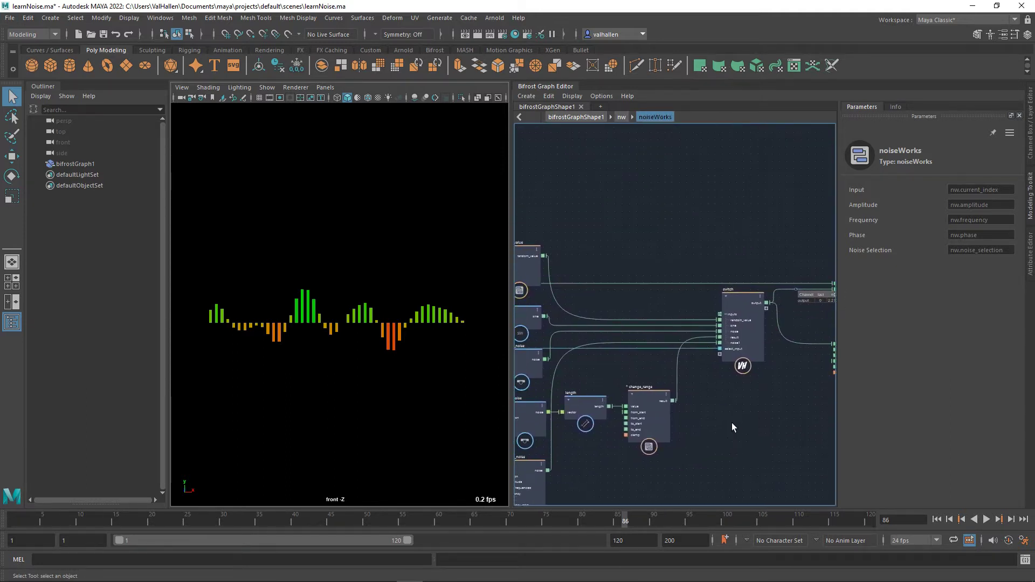
{"action": "key", "text": "f"}
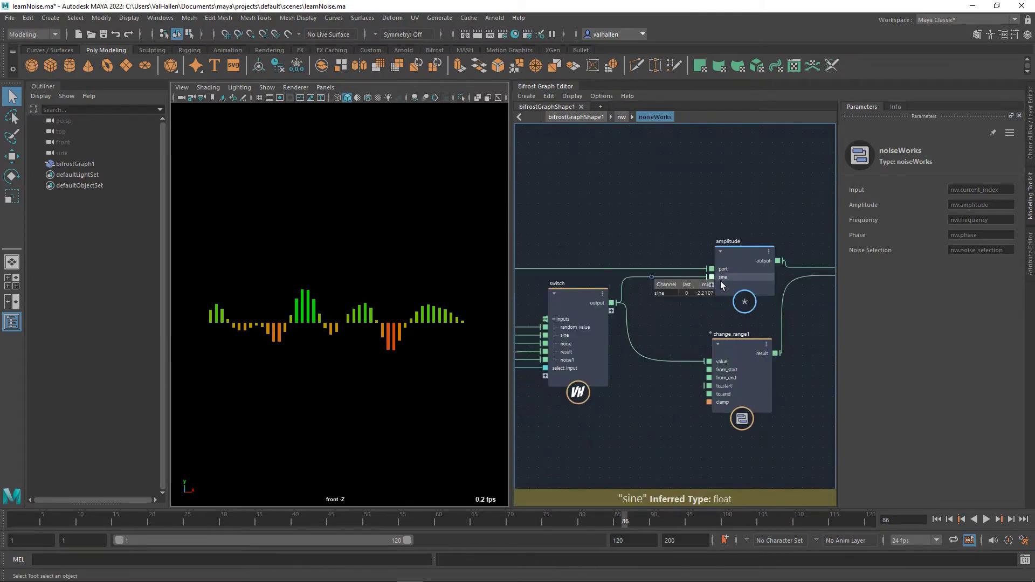
{"action": "middle_click_drag", "start_coordinate": [707, 321], "coordinate": [546, 315]}
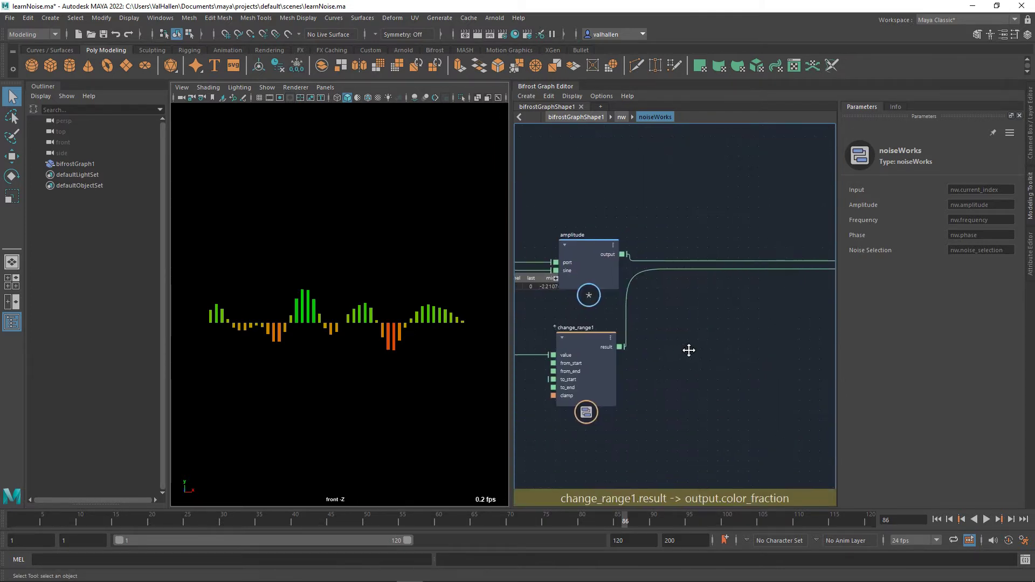
{"action": "left_click", "coordinate": [604, 367]}
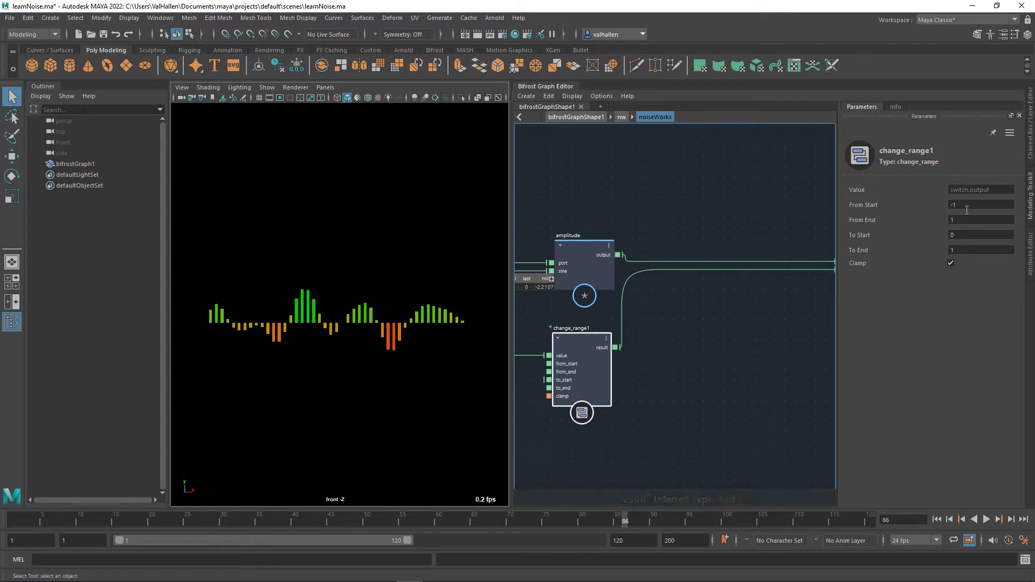
{"action": "middle_click_drag", "start_coordinate": [774, 367], "coordinate": [654, 378]}
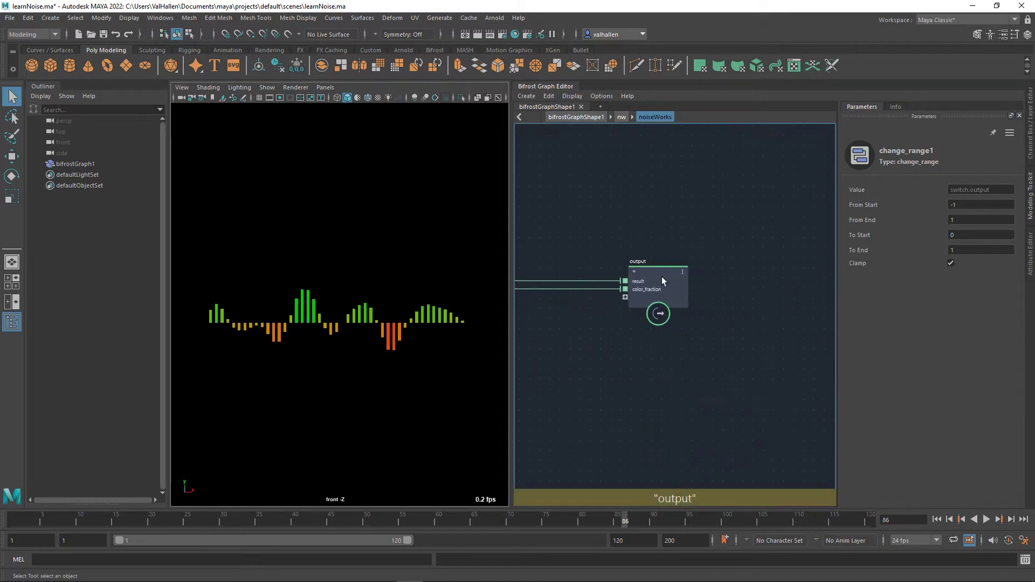
Step: Return to the nw graph and examine the lerp node's First colour value
{"action": "key", "text": "u"}
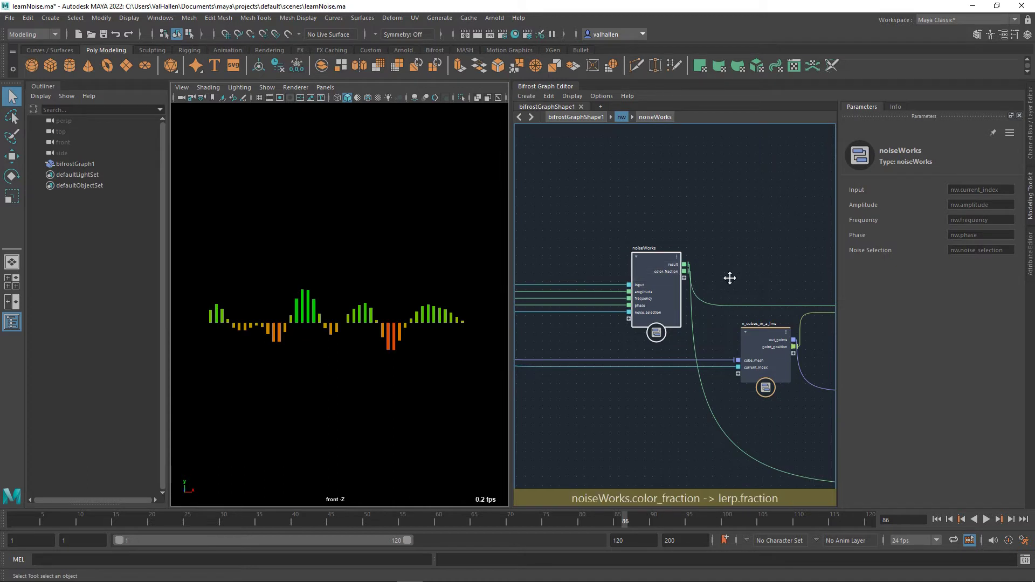
{"action": "mouse_move", "coordinate": [728, 277]}
{"action": "middle_mouse_down"}
{"action": "mouse_move", "coordinate": [591, 324]}
{"action": "mouse_move", "coordinate": [487, 340]}
{"action": "middle_mouse_up"}
{"action": "scroll", "coordinate": [693, 390], "scroll_direction": "up", "scroll_amount": 3}
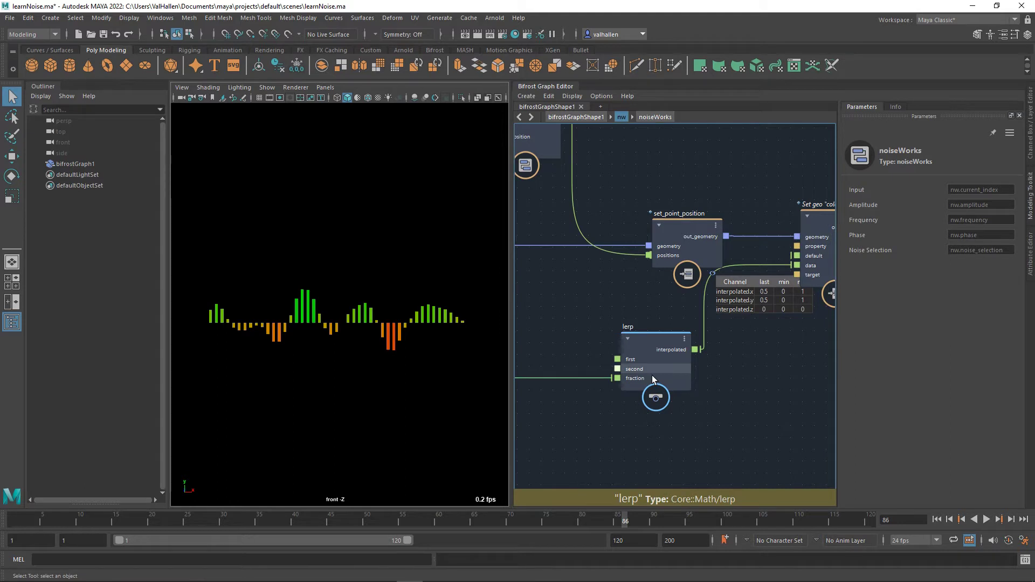
{"action": "left_click", "coordinate": [653, 345]}
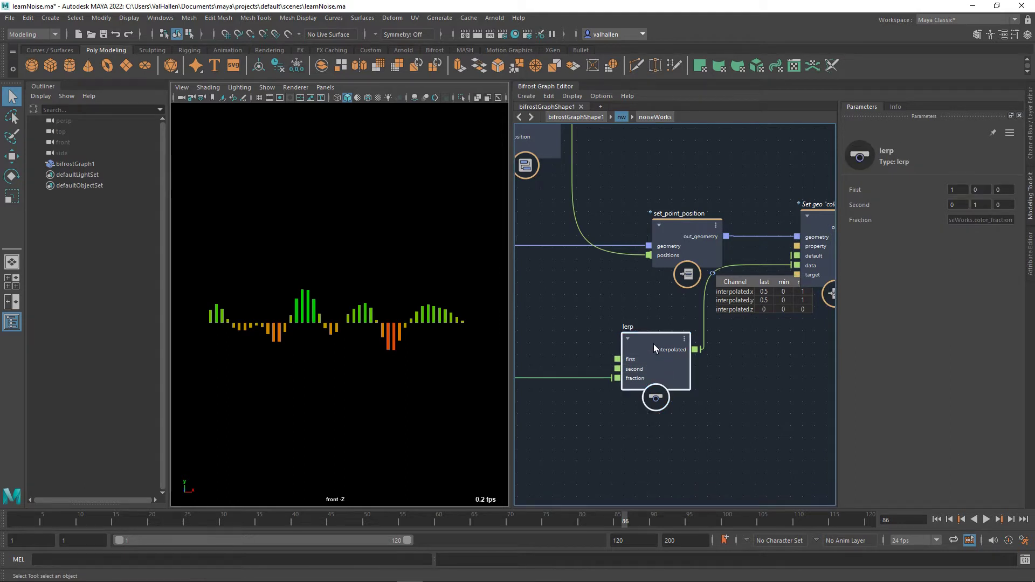
{"action": "left_click", "coordinate": [959, 191]}
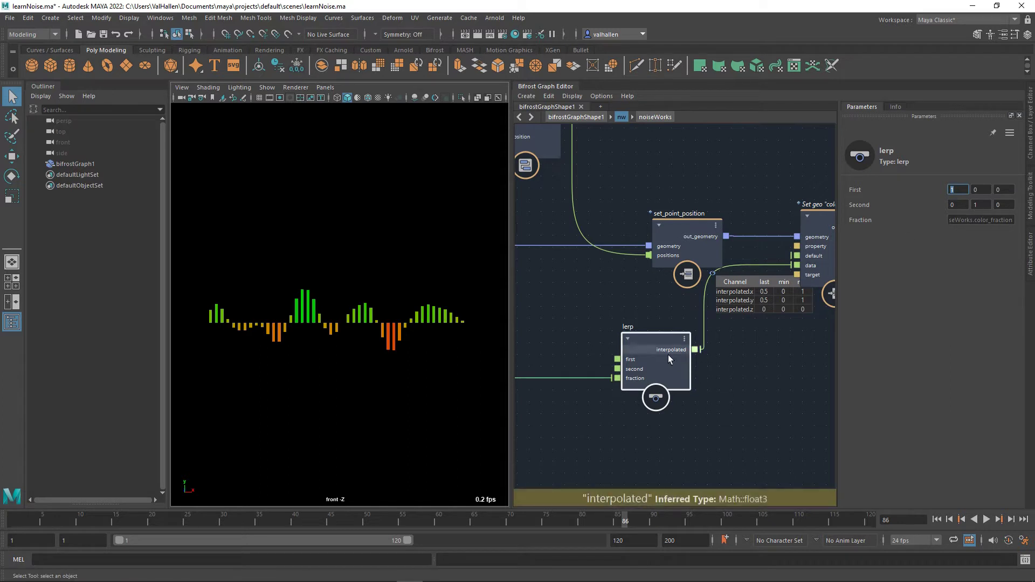
{"action": "middle_click_drag", "start_coordinate": [794, 358], "coordinate": [720, 372]}
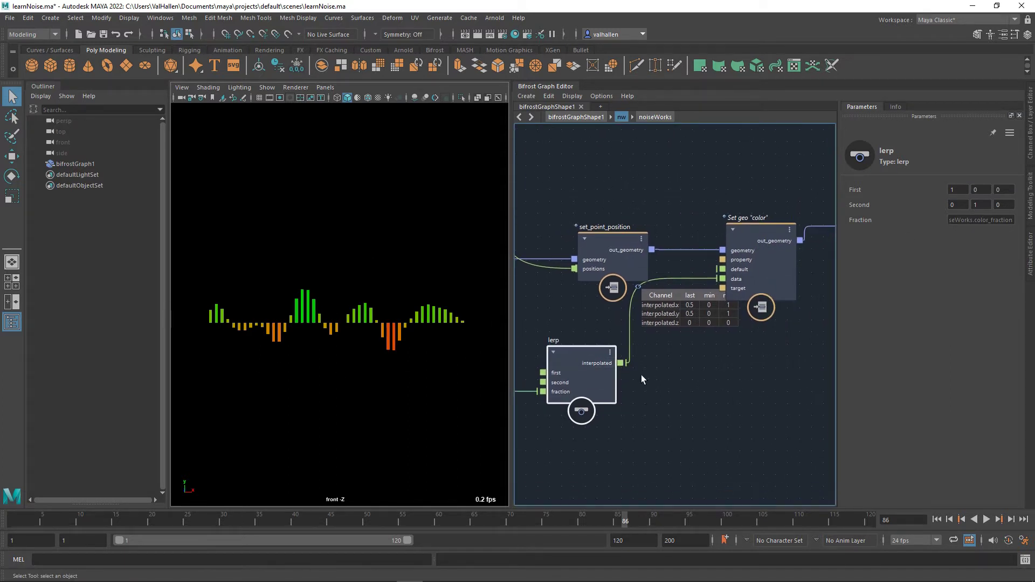
{"action": "scroll", "coordinate": [694, 341], "scroll_direction": "up", "scroll_amount": 2}
{"action": "scroll", "coordinate": [698, 339], "scroll_direction": "down", "scroll_amount": 3}
{"action": "scroll", "coordinate": [590, 345], "scroll_direction": "up", "scroll_amount": 2}
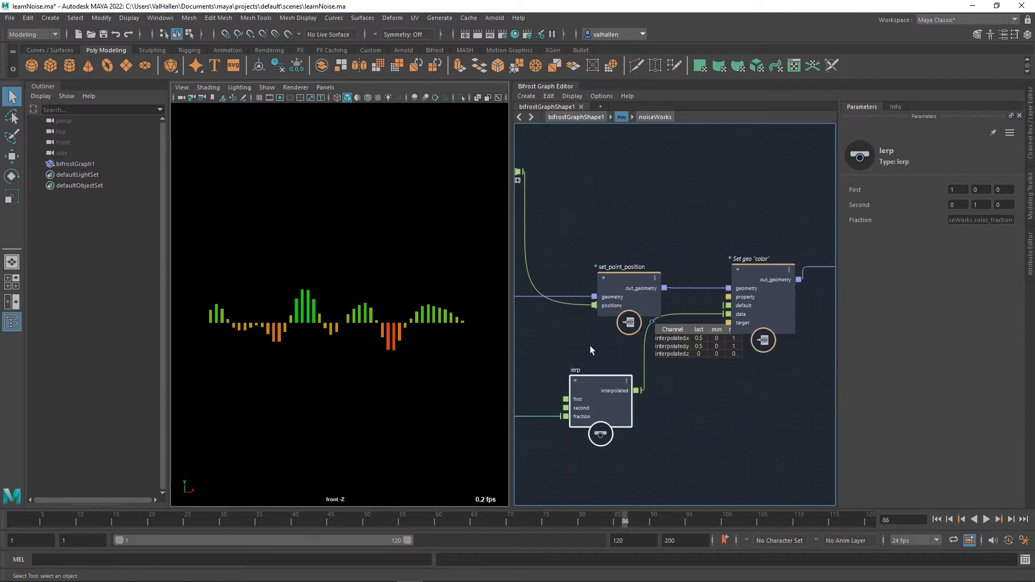
{"action": "scroll", "coordinate": [585, 384], "scroll_direction": "down", "scroll_amount": 3}
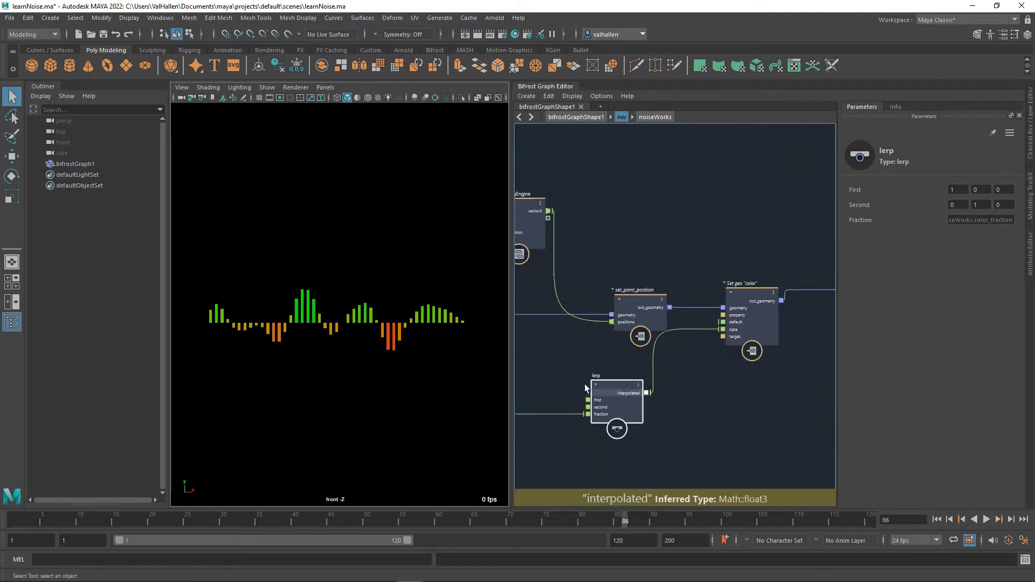
{"action": "middle_click_drag", "start_coordinate": [584, 384], "coordinate": [773, 392]}
Step: Bring the nw input node into view and cut its four wires into noiseWorks
{"action": "left_click", "coordinate": [647, 279]}
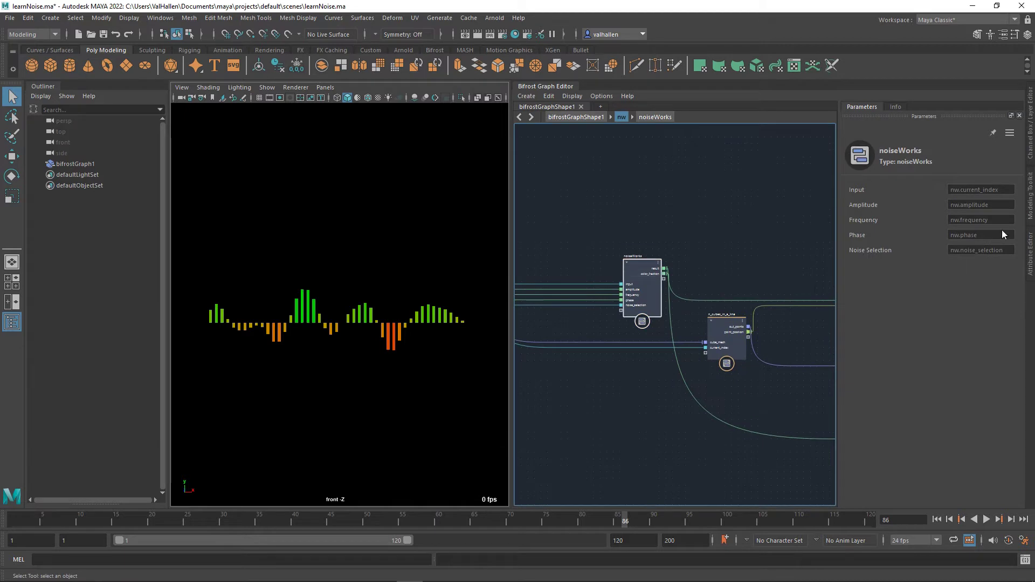
{"action": "left_click", "coordinate": [749, 244]}
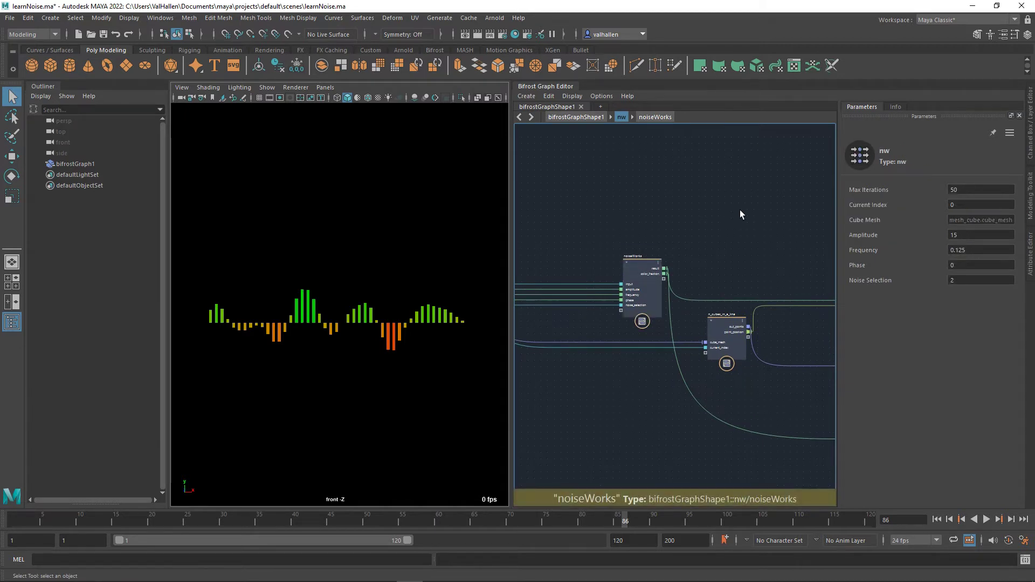
{"action": "middle_click_drag", "start_coordinate": [671, 233], "coordinate": [725, 211]}
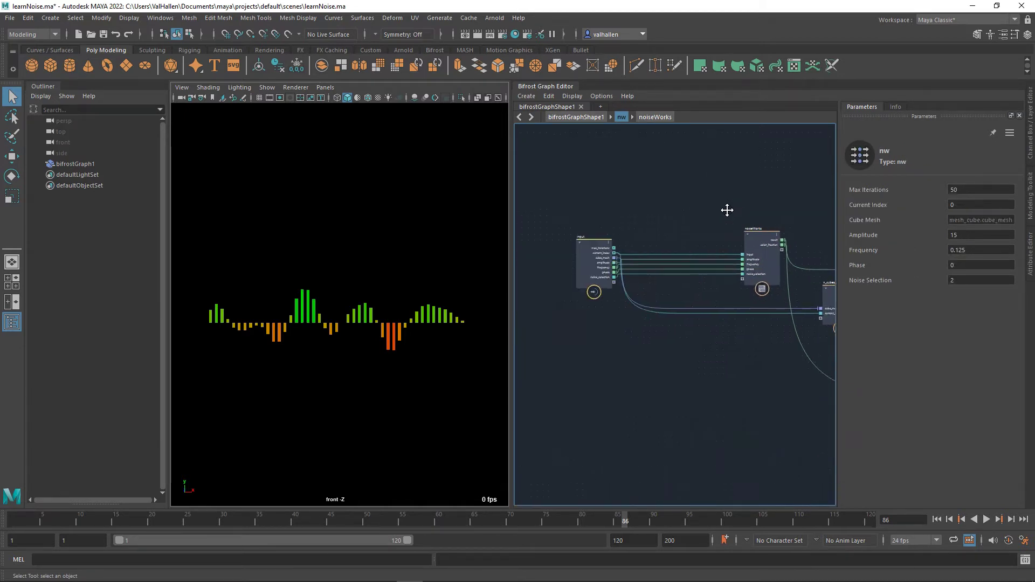
{"action": "scroll", "coordinate": [714, 286], "scroll_direction": "down", "scroll_amount": 2}
{"action": "scroll", "coordinate": [712, 286], "scroll_direction": "up", "scroll_amount": 3}
{"action": "middle_click_drag", "start_coordinate": [711, 276], "coordinate": [717, 238]}
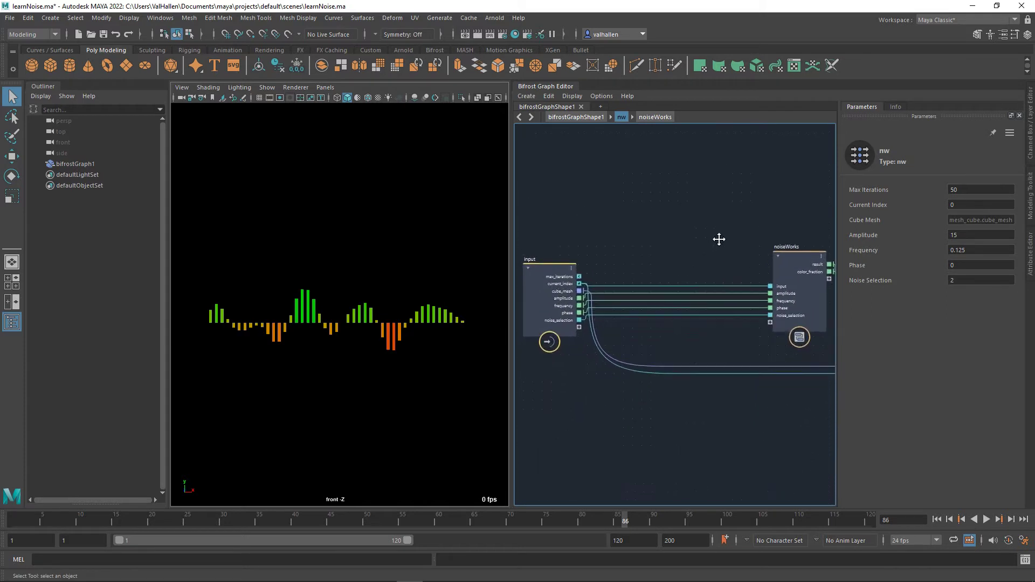
{"action": "scroll", "coordinate": [718, 250], "scroll_direction": "up", "scroll_amount": 2}
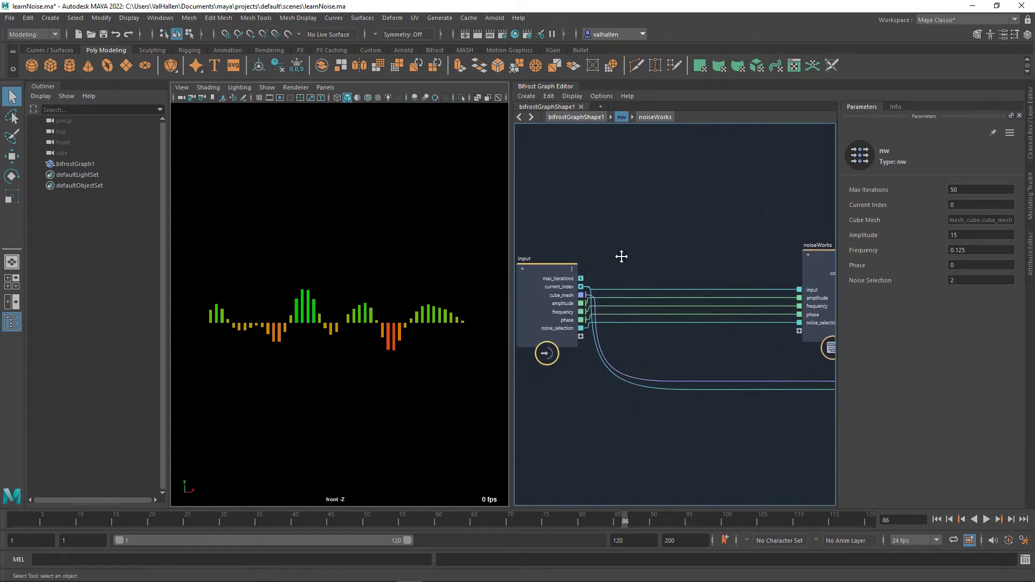
{"action": "middle_click_drag", "start_coordinate": [620, 259], "coordinate": [647, 258]}
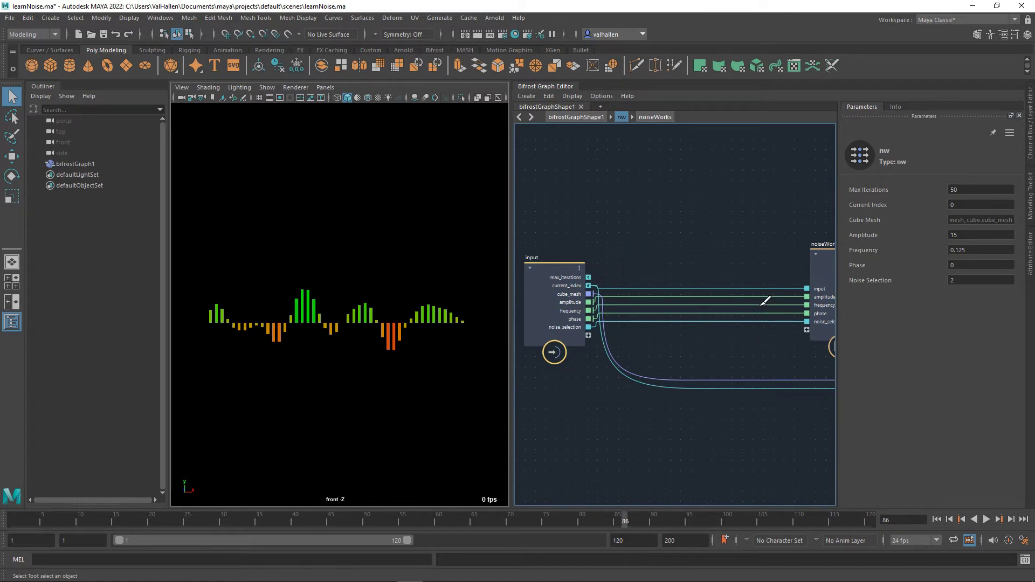
{"action": "left_click_drag", "start_coordinate": [756, 293], "coordinate": [762, 351], "text": "ctrl+alt"}
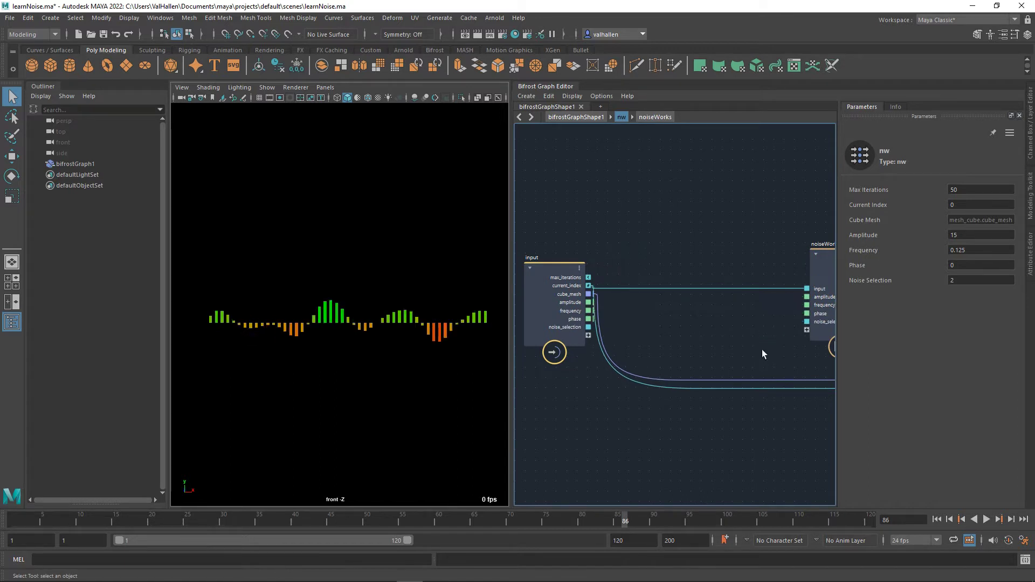
Step: Delete the amplitude, frequency, phase and noise_selection ports from the input node
{"action": "right_click", "coordinate": [575, 303]}
{"action": "left_click", "coordinate": [585, 319]}
{"action": "right_click", "coordinate": [572, 302]}
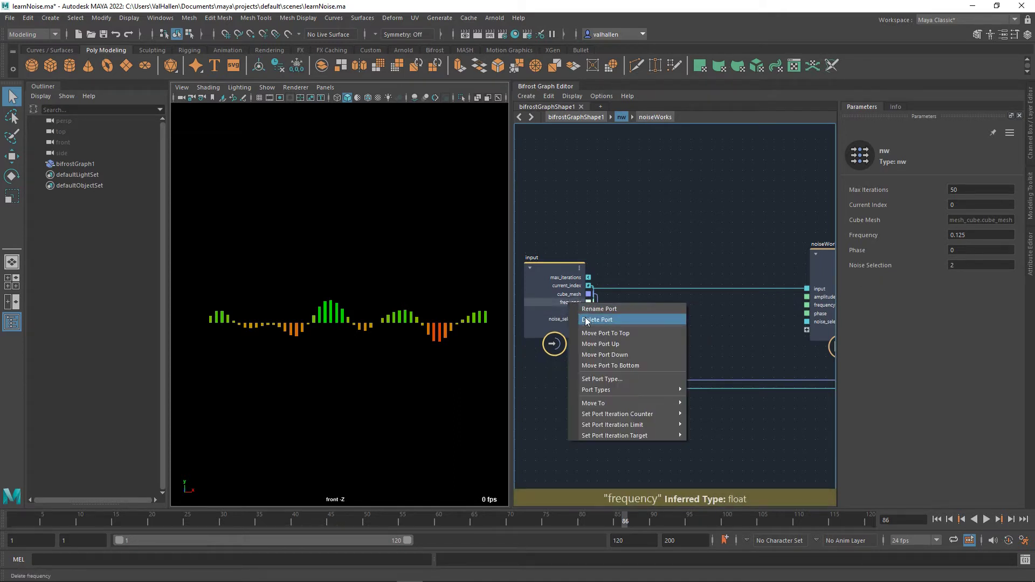
{"action": "left_click", "coordinate": [585, 318]}
{"action": "right_click", "coordinate": [571, 307]}
{"action": "left_click", "coordinate": [585, 318]}
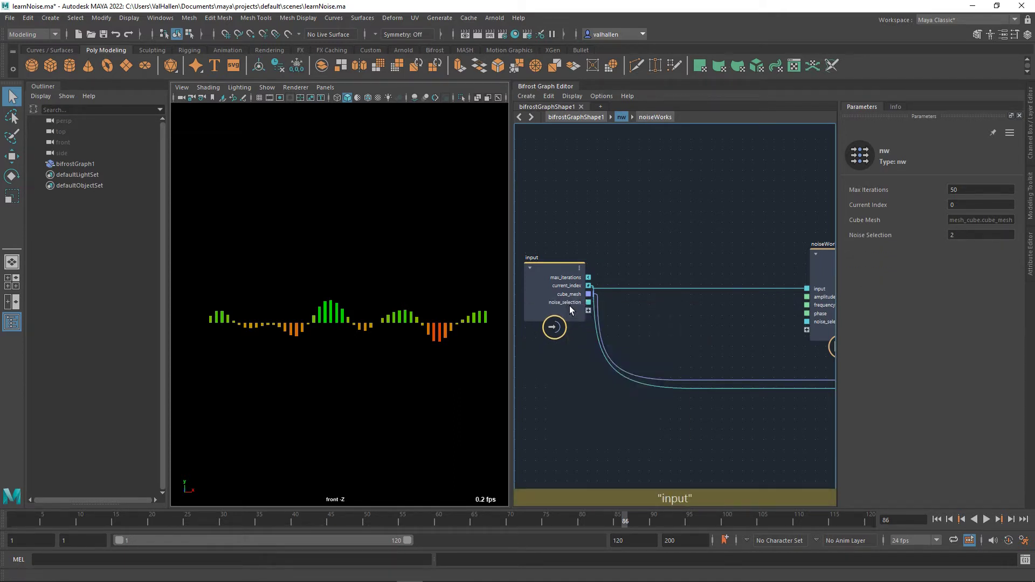
{"action": "right_click", "coordinate": [569, 306]}
{"action": "left_click", "coordinate": [580, 316]}
Step: Give noiseWorks Frequency 0.15 and Amplitude 15 in its Parameters
{"action": "middle_click_drag", "start_coordinate": [827, 279], "coordinate": [754, 288]}
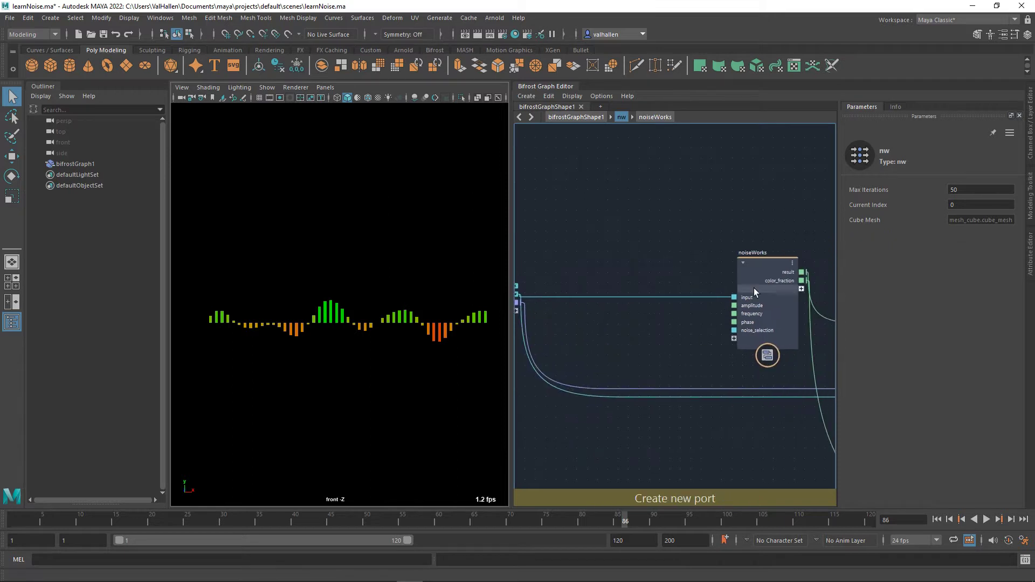
{"action": "left_click", "coordinate": [771, 267]}
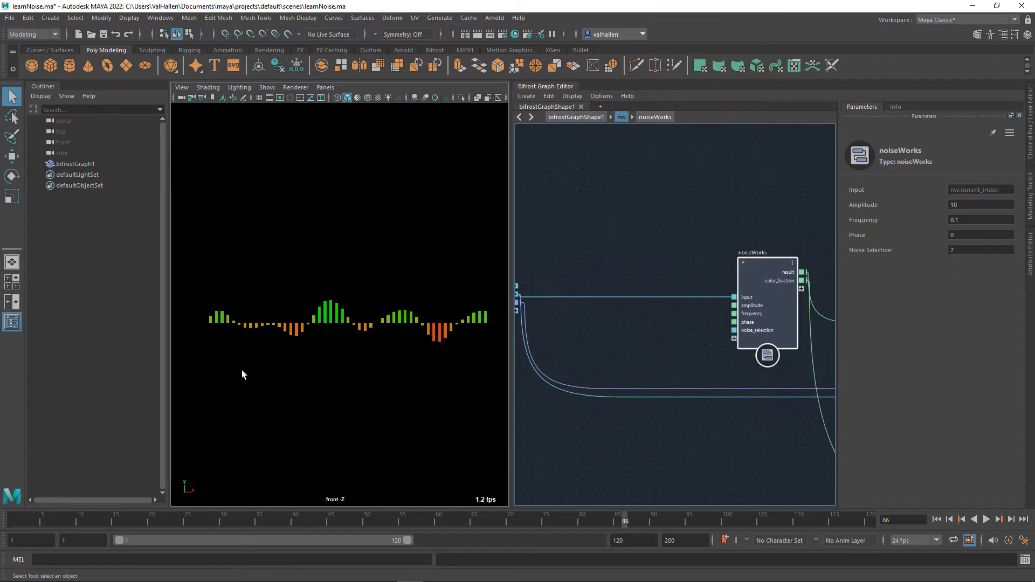
{"action": "left_click", "coordinate": [979, 220]}
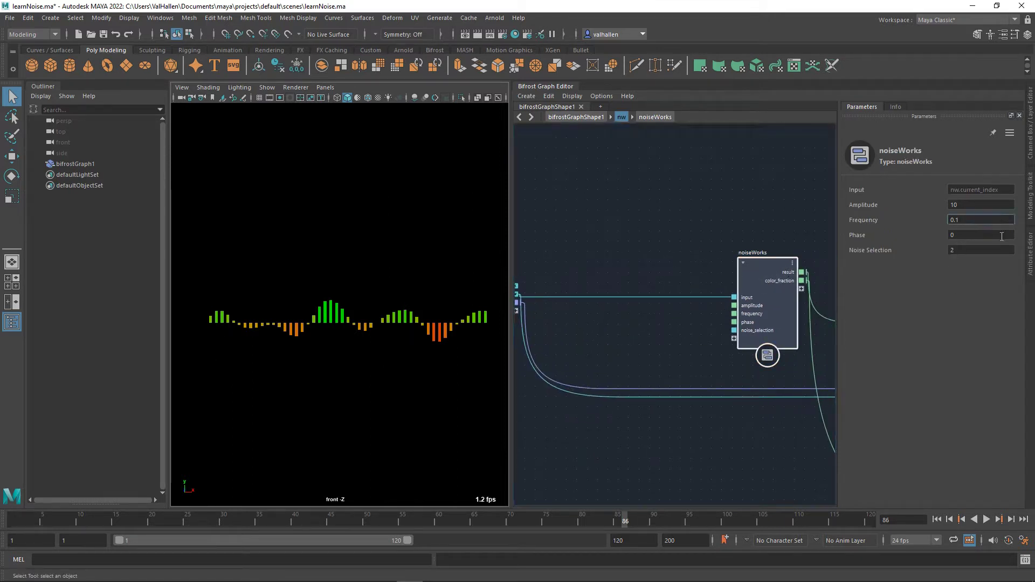
{"action": "type", "text": "5"}
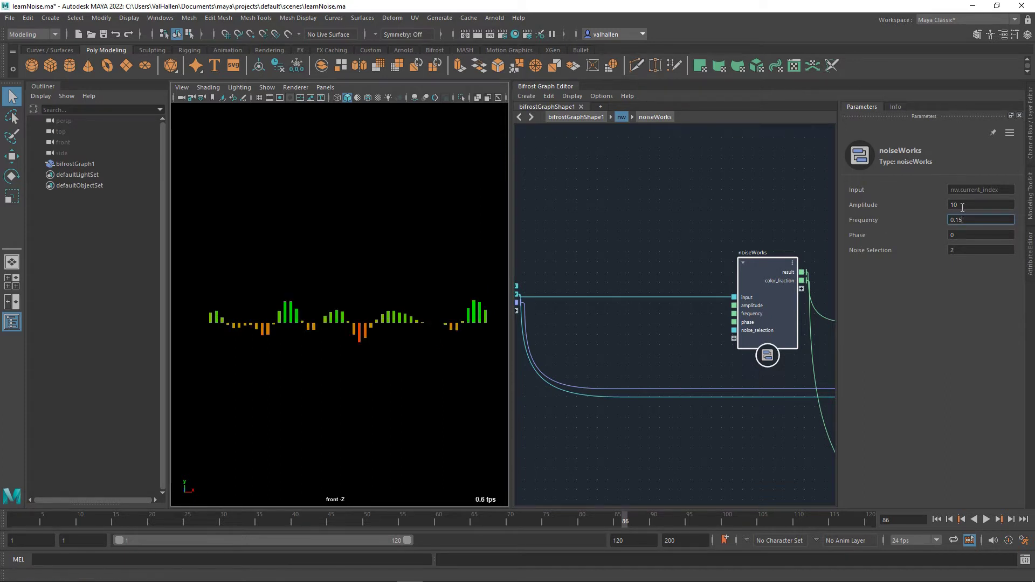
{"action": "key", "text": "Tab"}
{"action": "double_click", "coordinate": [990, 208]}
{"action": "type", "text": "15"}
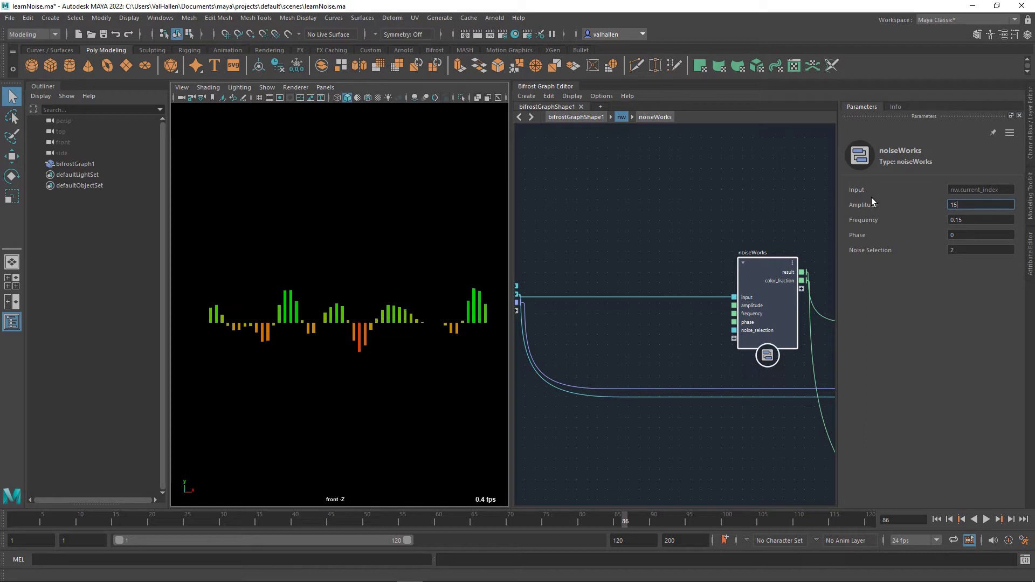
{"action": "middle_click_drag", "start_coordinate": [634, 213], "coordinate": [636, 230]}
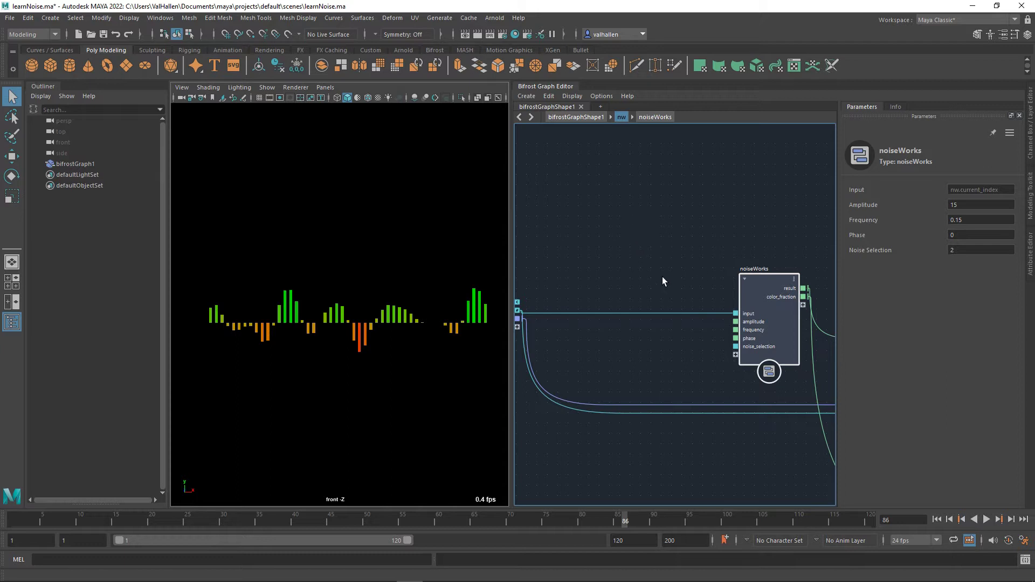
Step: Set noiseWorks Noise Selection to 1 for a smooth wave
{"action": "left_click", "coordinate": [648, 277]}
{"action": "key", "text": "a"}
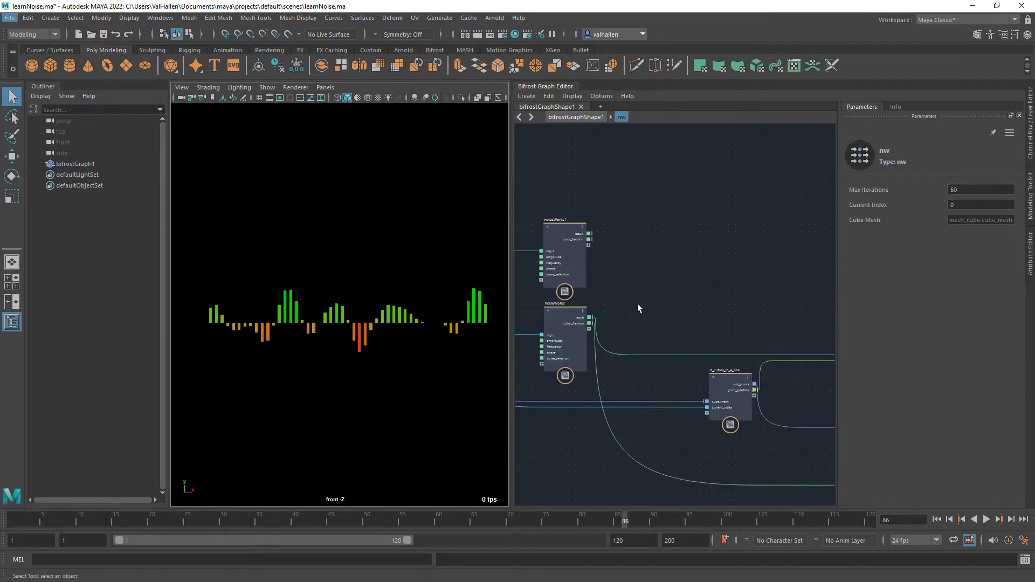
{"action": "middle_click_drag", "start_coordinate": [647, 296], "coordinate": [668, 282]}
{"action": "left_click", "coordinate": [601, 312]}
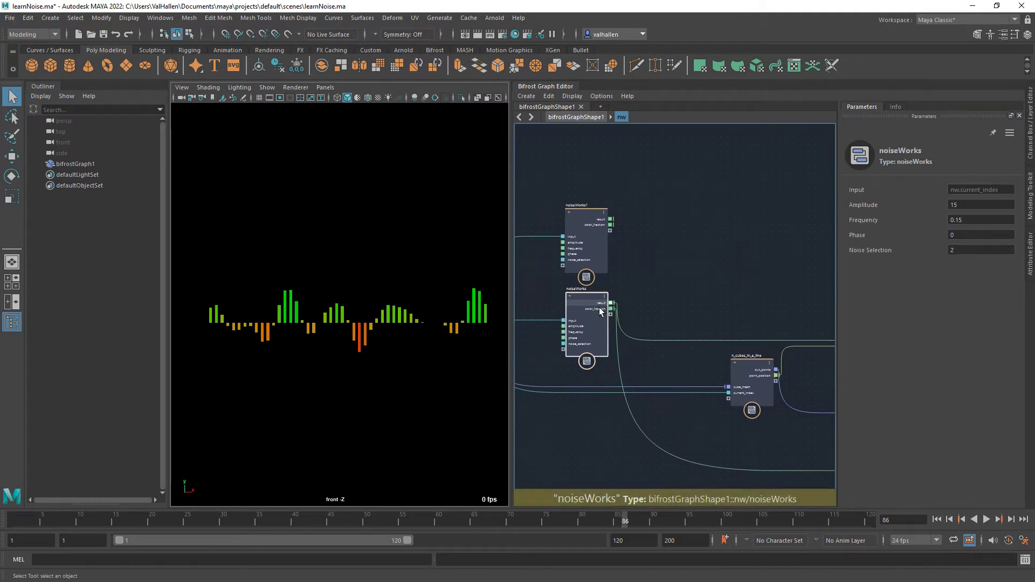
{"action": "double_click", "coordinate": [965, 250]}
{"action": "type", "text": "1"}
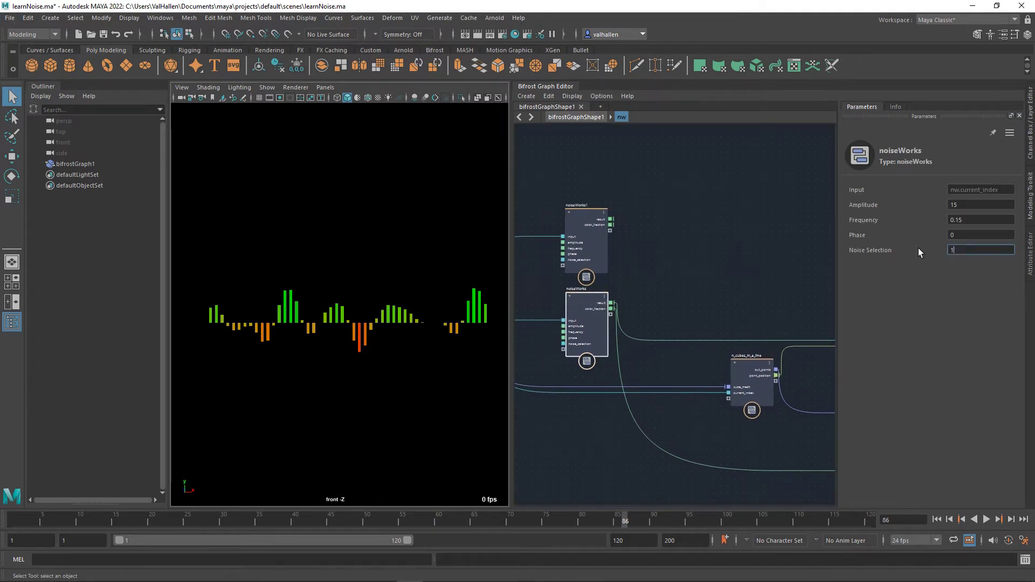
{"action": "key", "text": "Return"}
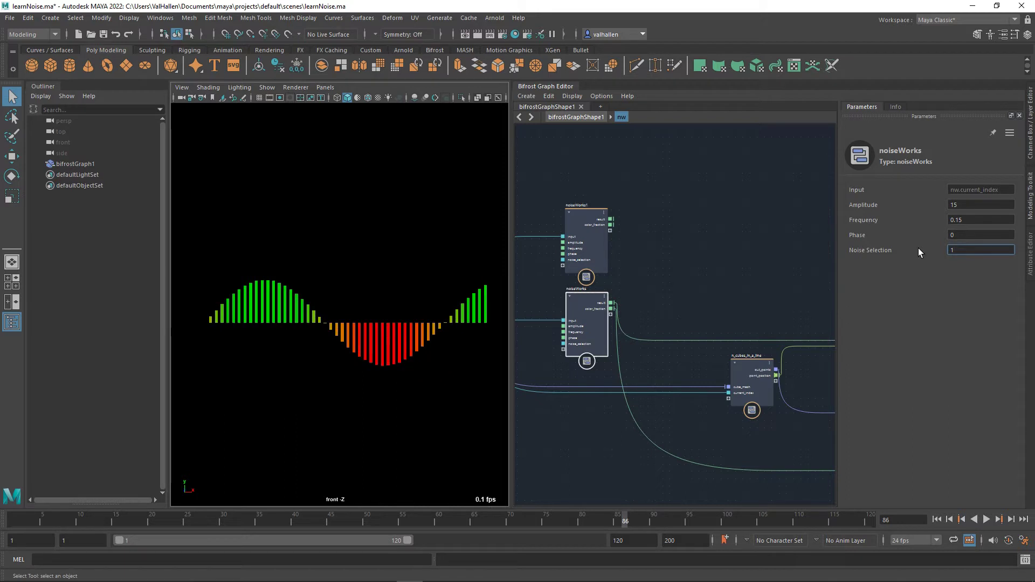
Step: Set noiseWorks Amplitude to 10 and Frequency to 0.25, then select noiseWorks1
{"action": "double_click", "coordinate": [978, 205]}
{"action": "type", "text": "10"}
{"action": "key", "text": "Tab"}
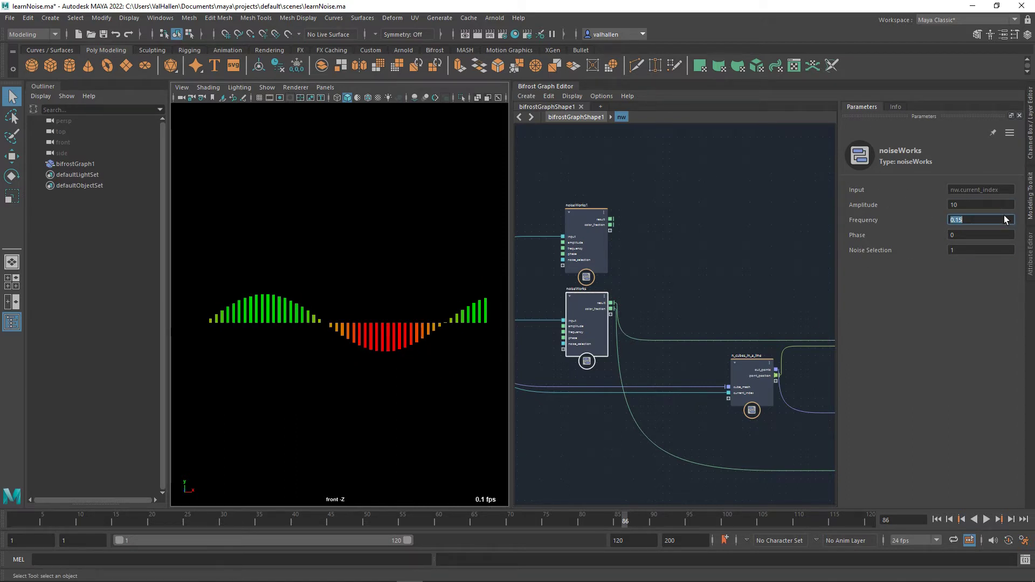
{"action": "type", "text": "0.1"}
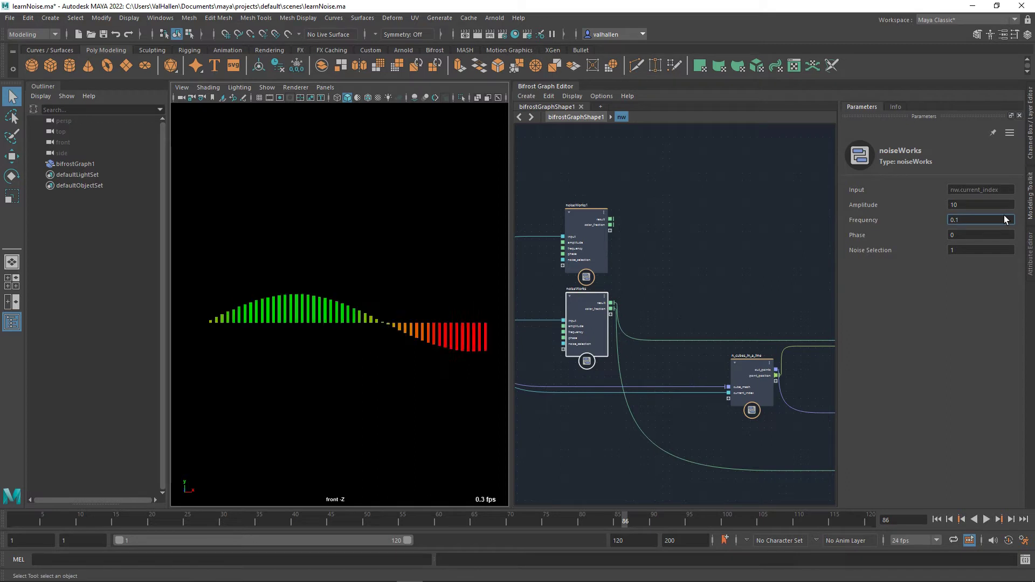
{"action": "key", "text": "BackSpace"}
{"action": "type", "text": "2"}
{"action": "type", "text": "5"}
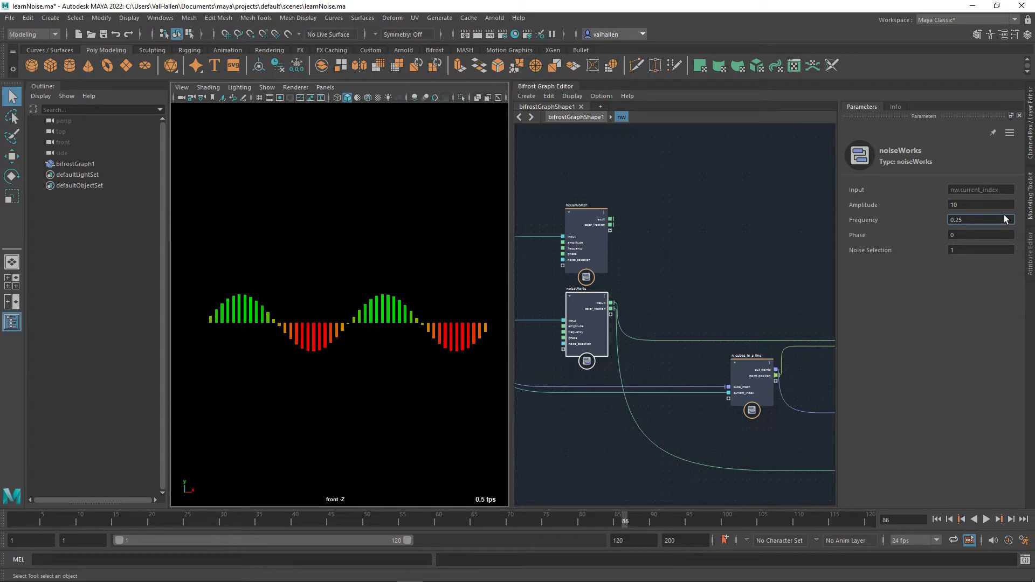
{"action": "left_click", "coordinate": [580, 228]}
Step: Delete noiseWorks1 and add a pass node fed by noiseWorks result
{"action": "key", "text": "Delete"}
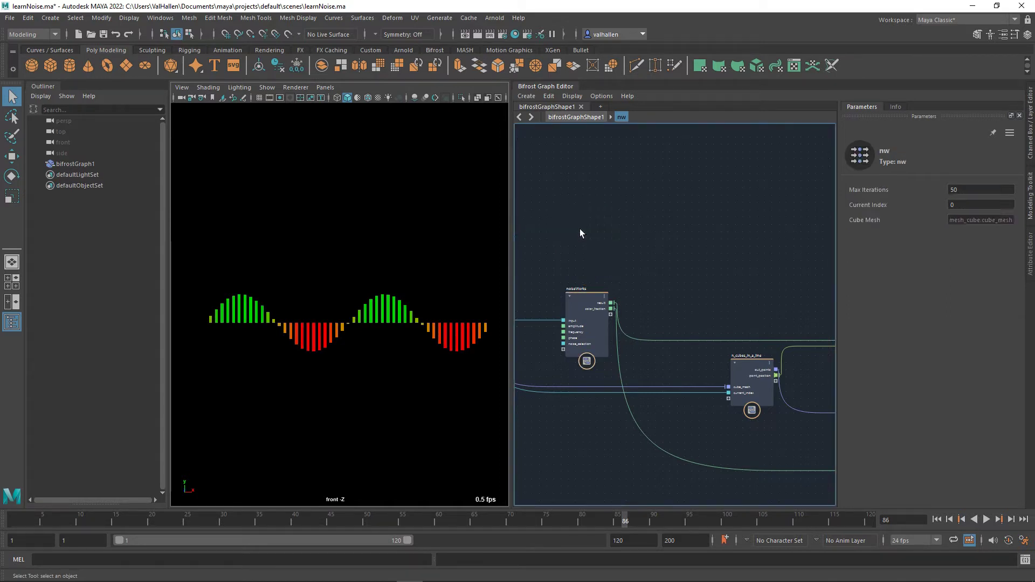
{"action": "key", "text": "Tab"}
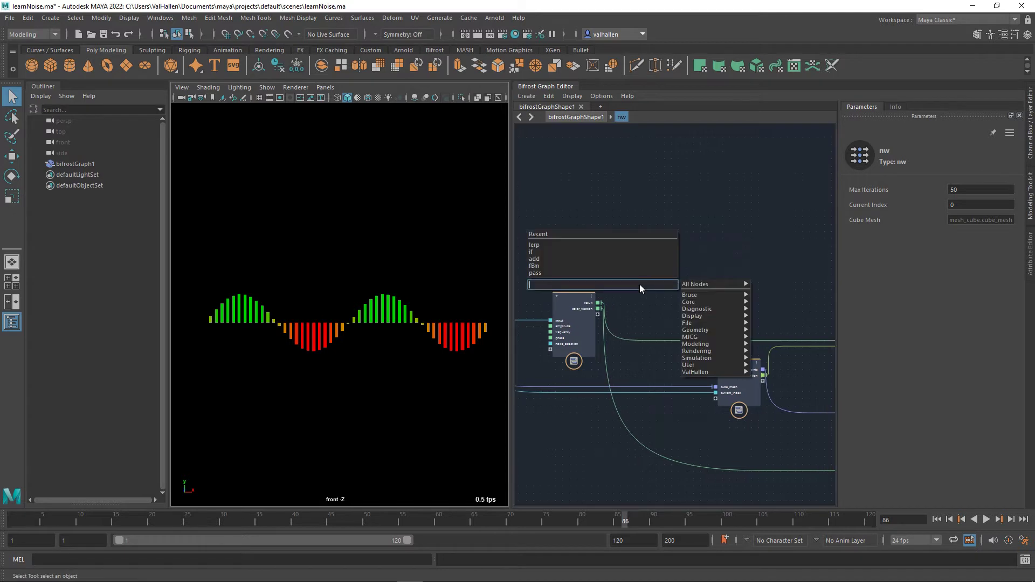
{"action": "type", "text": "pass"}
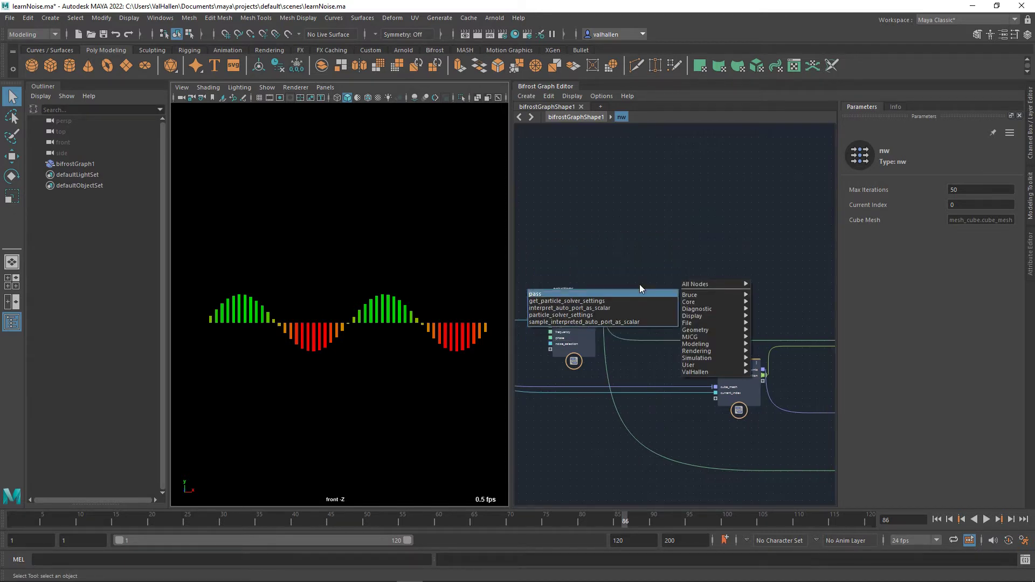
{"action": "key", "text": "Return"}
{"action": "left_click_drag", "start_coordinate": [650, 307], "coordinate": [676, 297]}
{"action": "left_click_drag", "start_coordinate": [599, 303], "coordinate": [643, 292]}
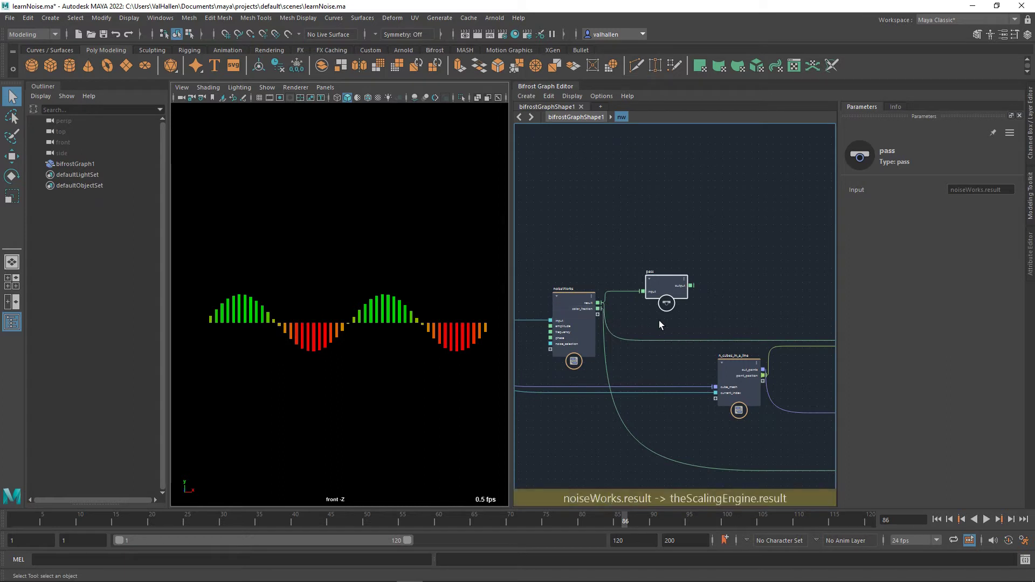
Step: Add a second pass node, pass1, fed by noiseWorks color_fraction
{"action": "key", "text": "Tab"}
{"action": "type", "text": "pass"}
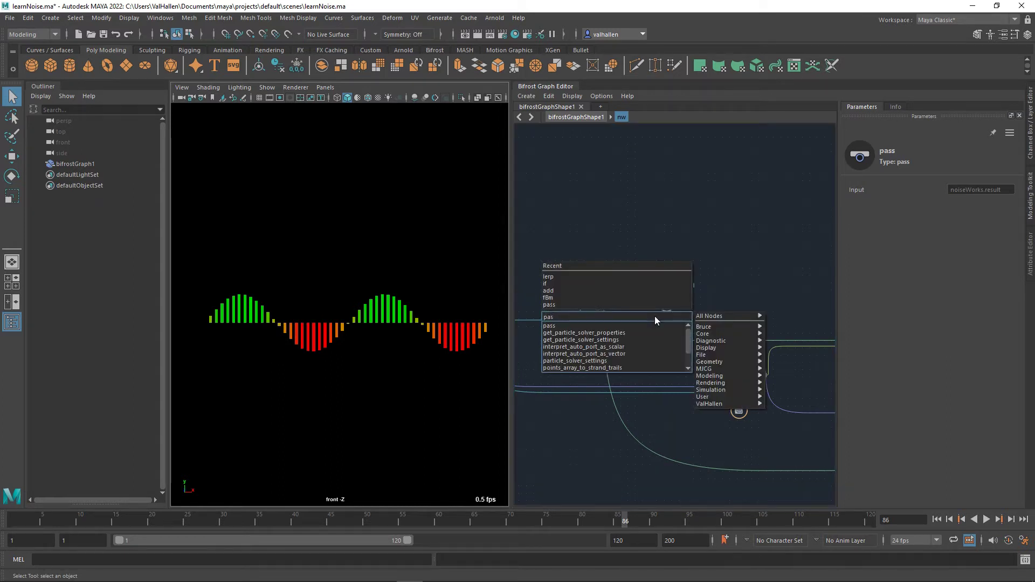
{"action": "key", "text": "Return"}
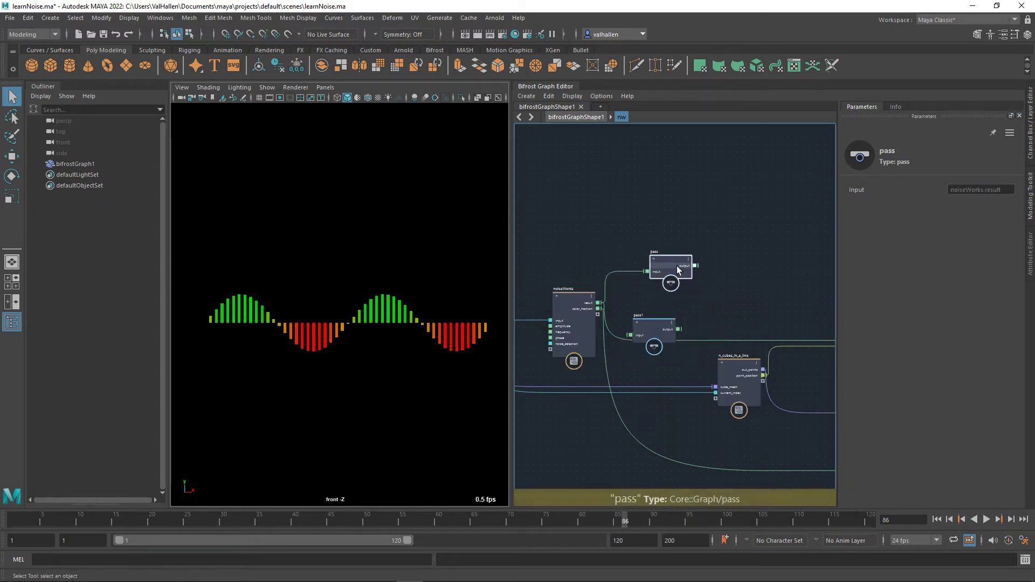
{"action": "left_click_drag", "start_coordinate": [655, 332], "coordinate": [674, 297]}
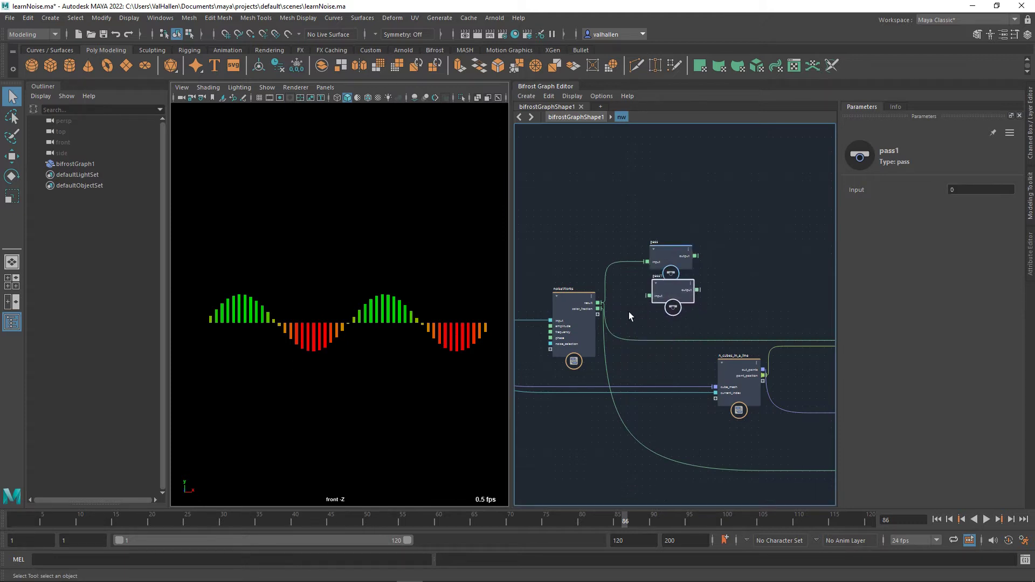
{"action": "left_click_drag", "start_coordinate": [598, 309], "coordinate": [687, 275]}
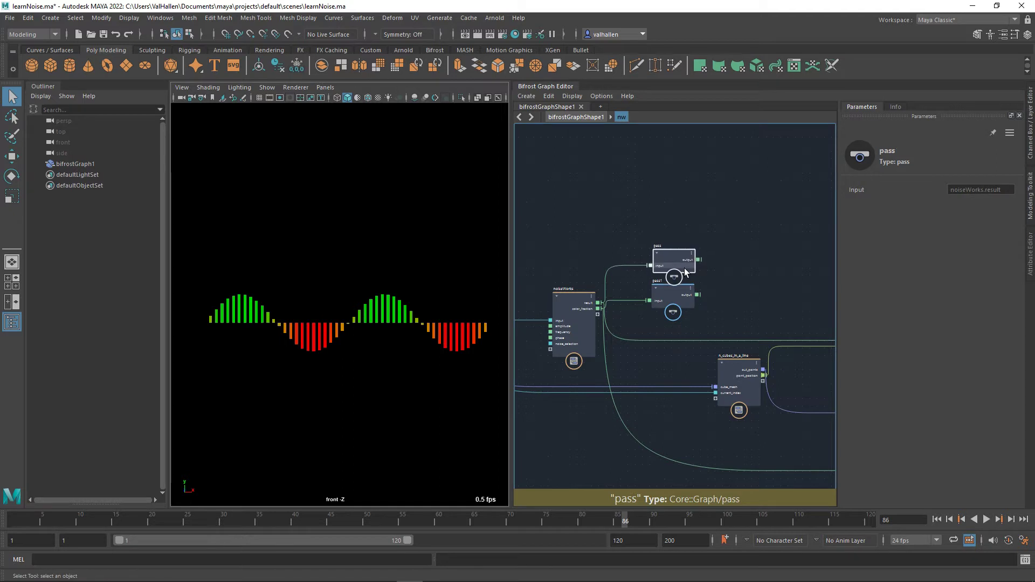
{"action": "middle_click_drag", "start_coordinate": [654, 300], "coordinate": [663, 313]}
Step: Duplicate noiseWorks as noiseWorks1 and place it above the original
{"action": "left_click", "coordinate": [590, 318]}
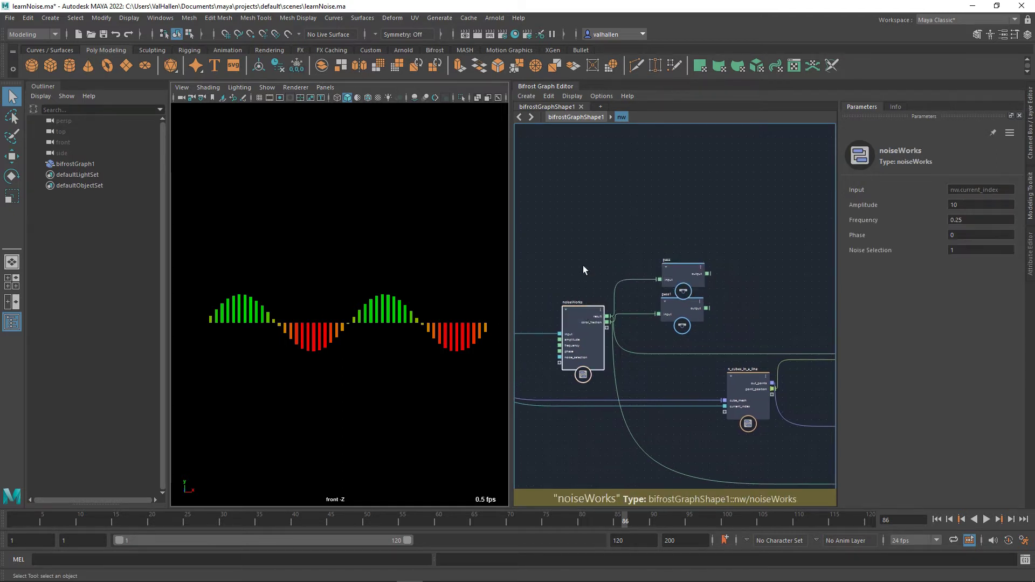
{"action": "key", "text": "ctrl+d"}
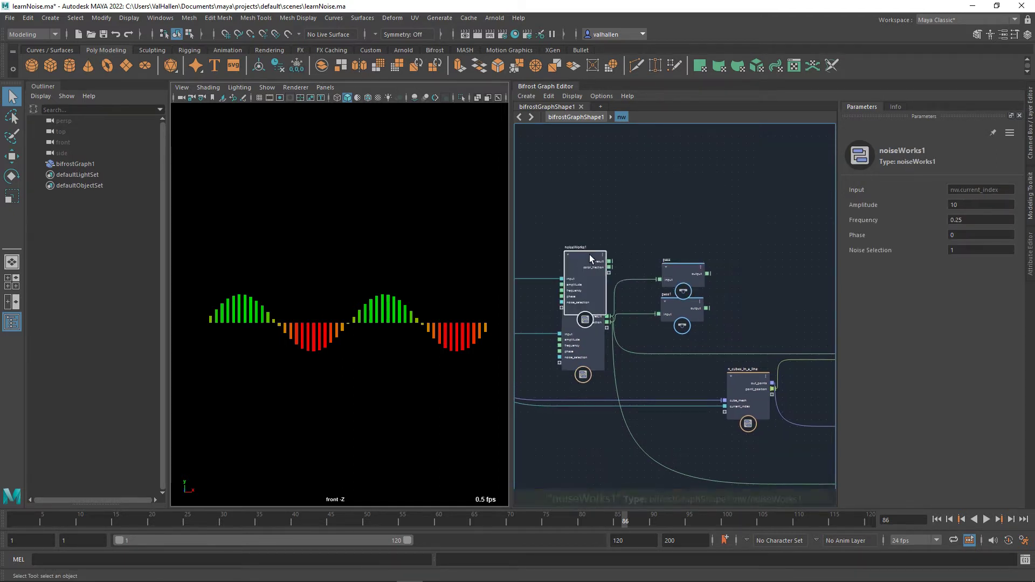
{"action": "left_click_drag", "start_coordinate": [586, 318], "coordinate": [589, 228]}
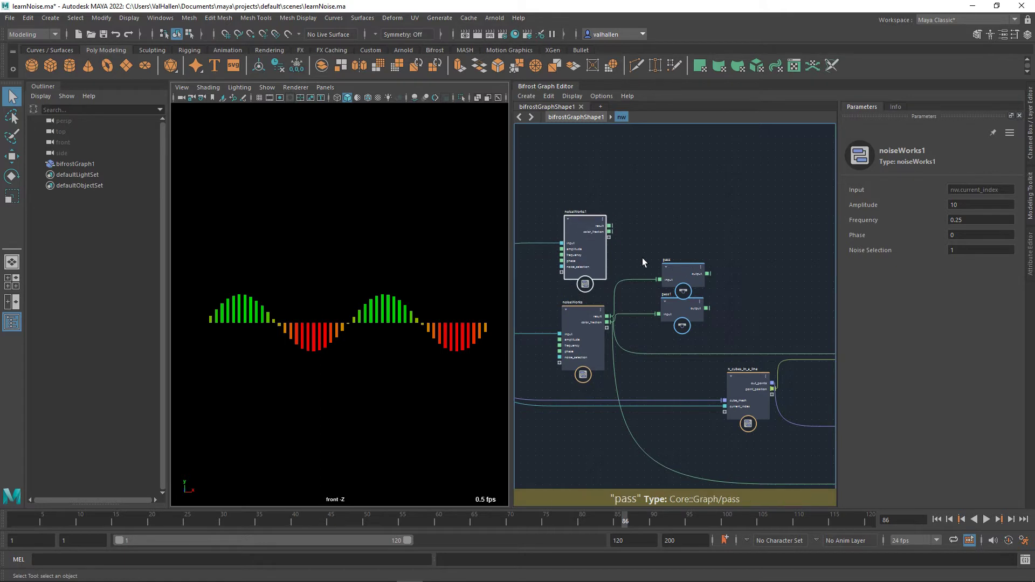
{"action": "left_click", "coordinate": [975, 221]}
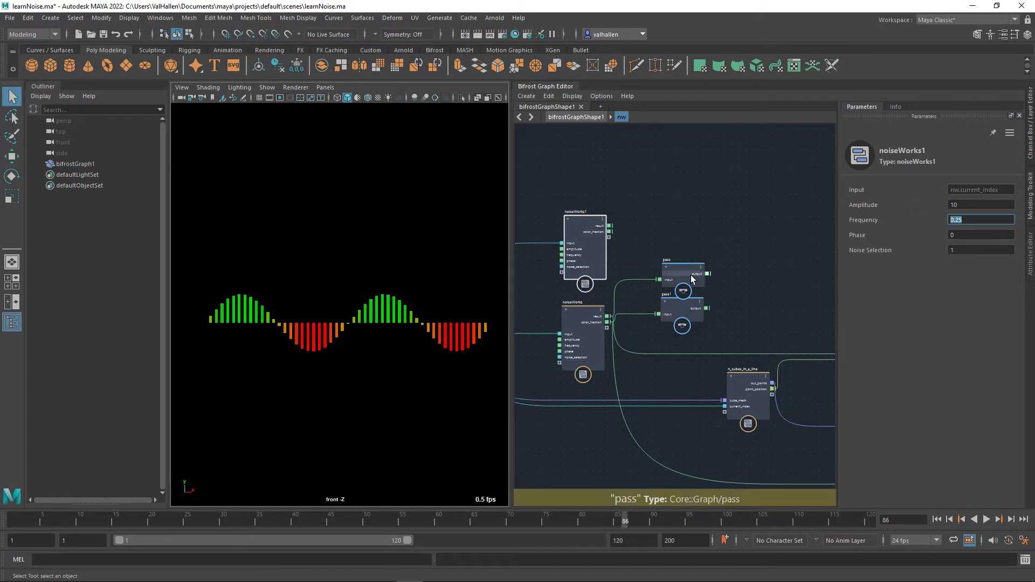
Step: Wire noiseWorks1 result into pass, and pass output into theScalingEngine result
{"action": "left_click", "coordinate": [691, 302]}
{"action": "left_click_drag", "start_coordinate": [691, 302], "coordinate": [692, 285]}
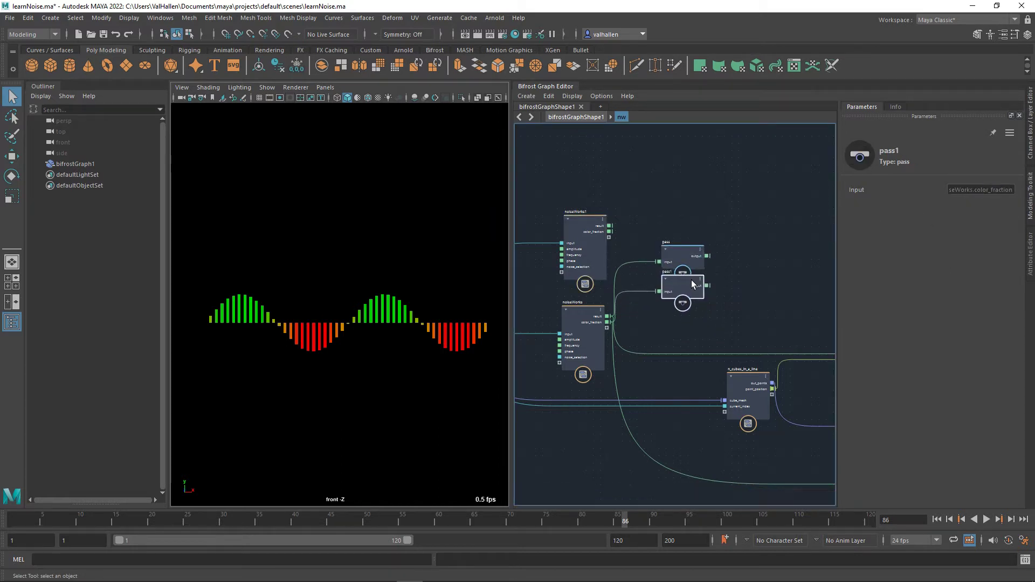
{"action": "left_click_drag", "start_coordinate": [610, 226], "coordinate": [672, 270]}
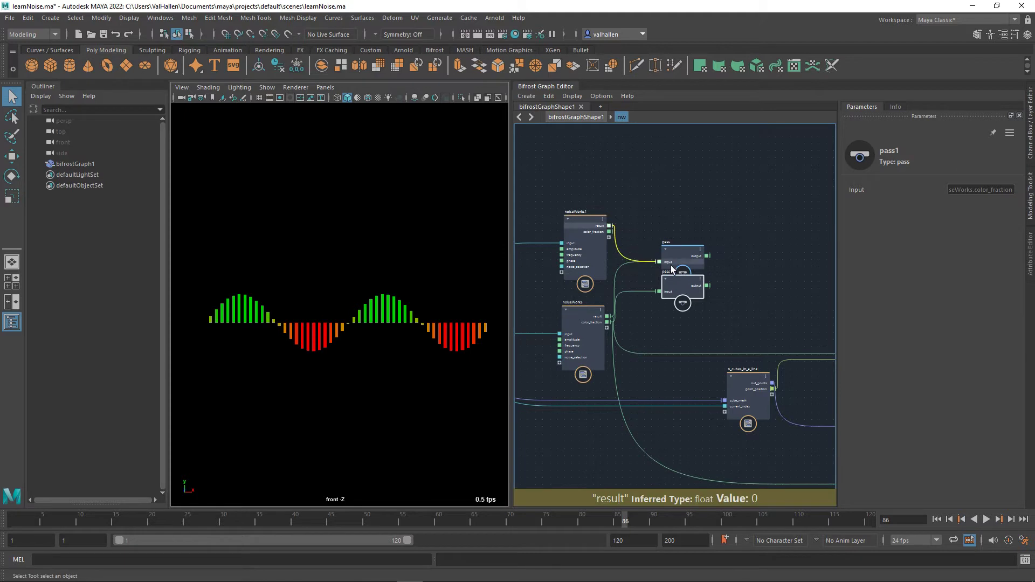
{"action": "left_click", "coordinate": [656, 329]}
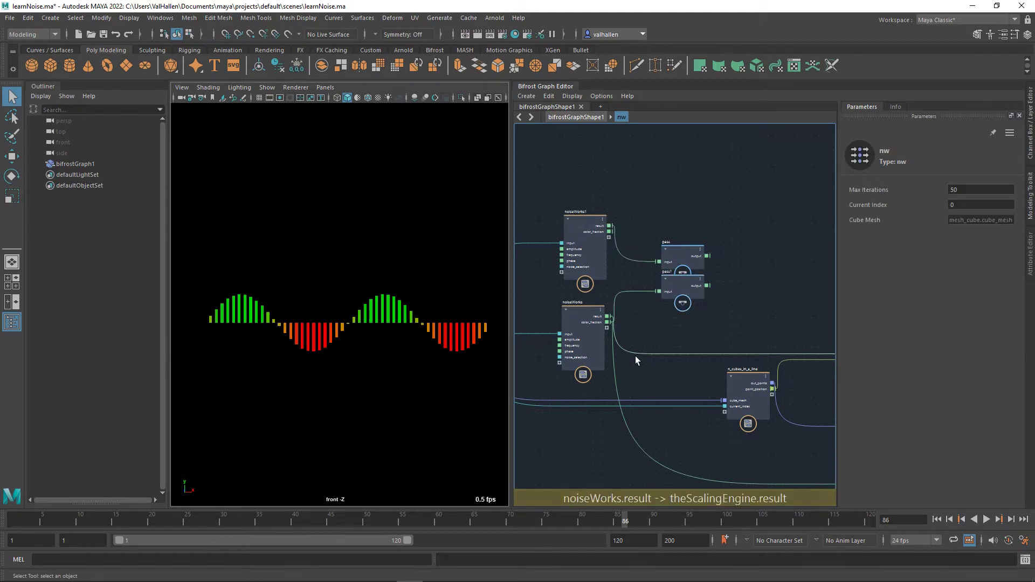
{"action": "left_click_drag", "start_coordinate": [635, 356], "coordinate": [708, 256]}
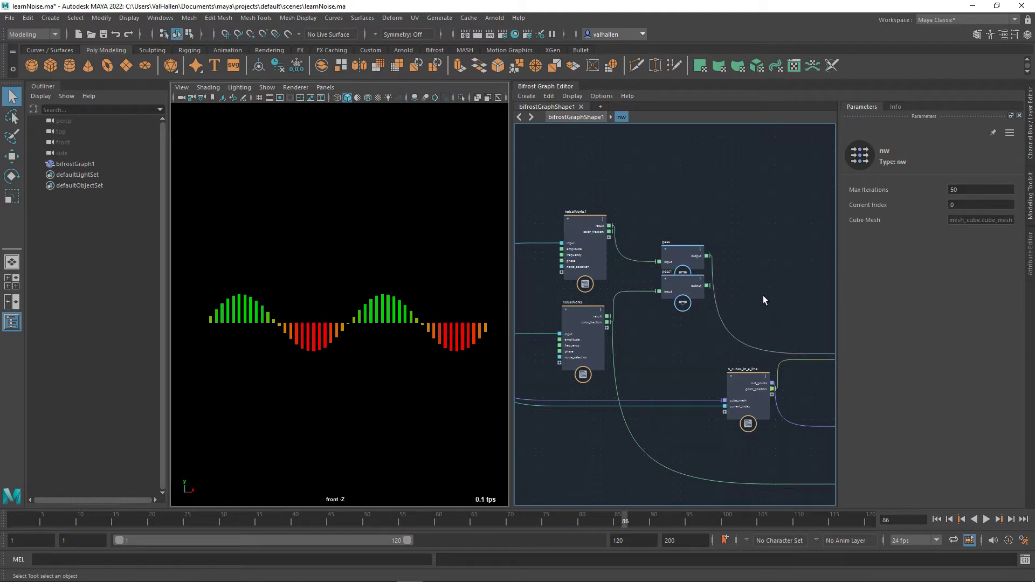
{"action": "left_click", "coordinate": [585, 253]}
Step: Give noiseWorks1 Frequency 0.5 and Amplitude 5, and move pass1 lower
{"action": "double_click", "coordinate": [949, 221]}
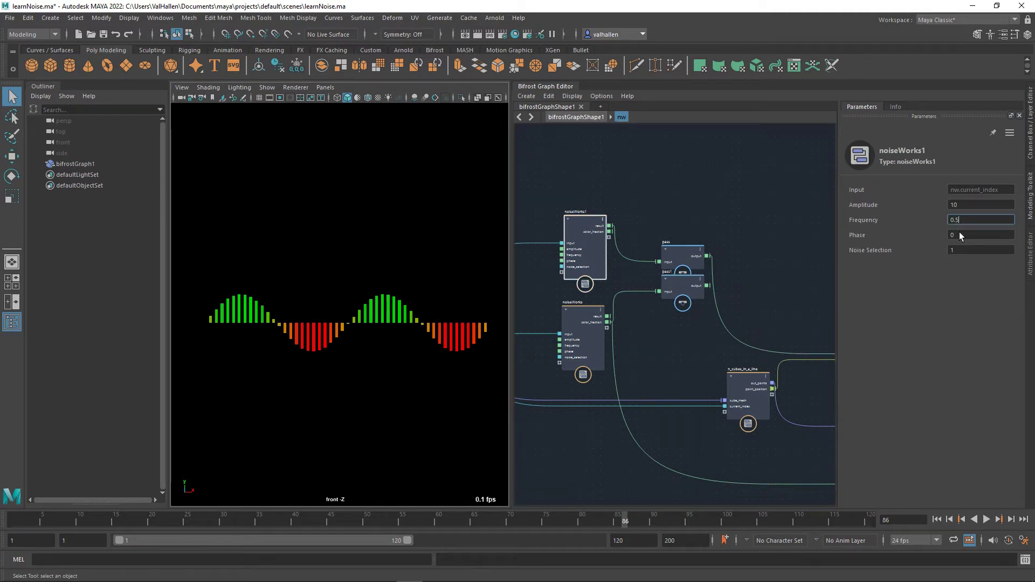
{"action": "key", "text": "Return"}
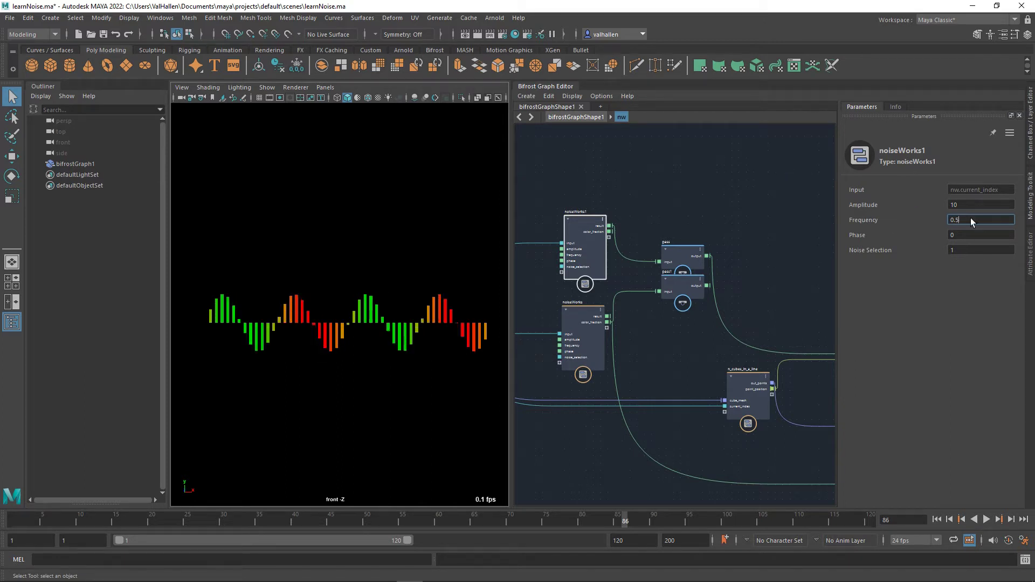
{"action": "double_click", "coordinate": [919, 203]}
{"action": "type", "text": "5"}
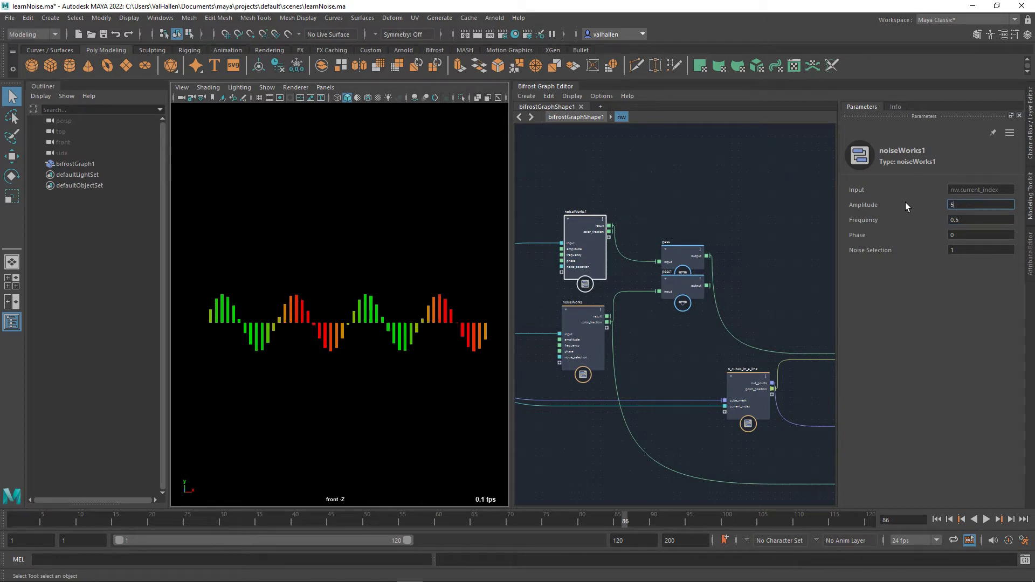
{"action": "key", "text": "Return"}
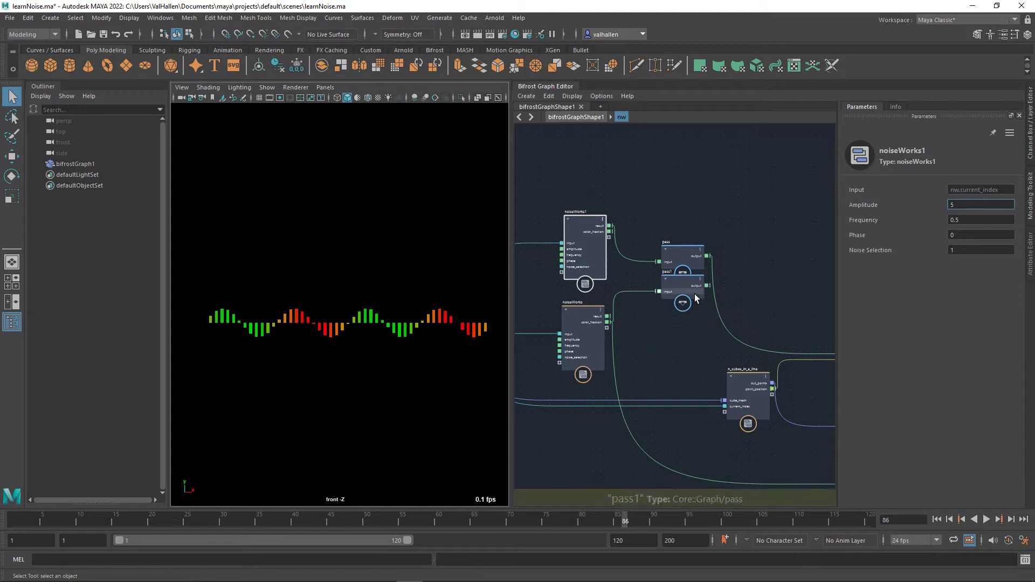
{"action": "mouse_move", "coordinate": [695, 294]}
{"action": "left_mouse_down"}
{"action": "mouse_move", "coordinate": [694, 321]}
{"action": "mouse_move", "coordinate": [669, 333]}
{"action": "mouse_move", "coordinate": [807, 288]}
{"action": "left_mouse_up"}
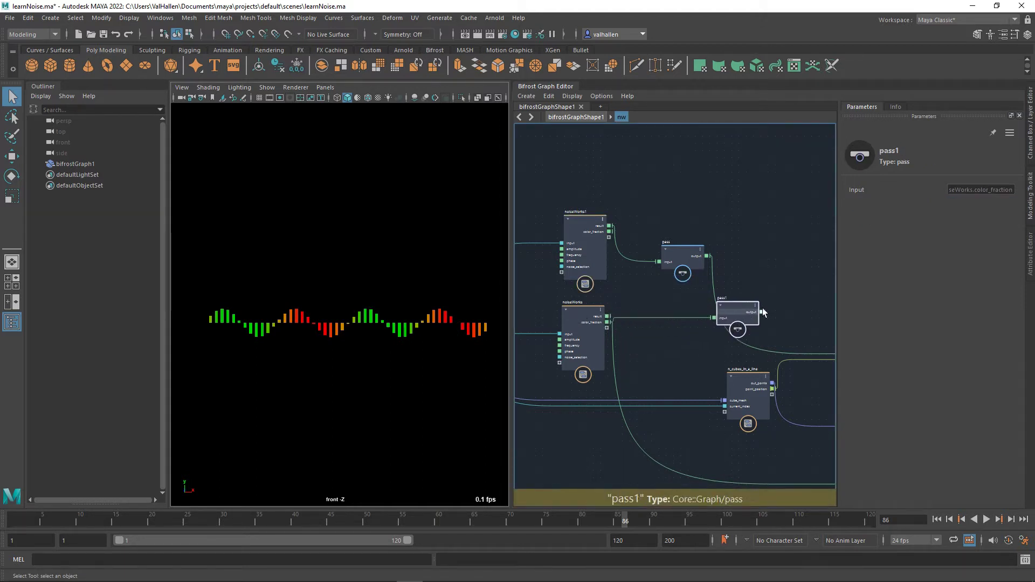
Step: Add an add node summing both noiseWorks results into pass, and delete pass1
{"action": "key", "text": "Tab"}
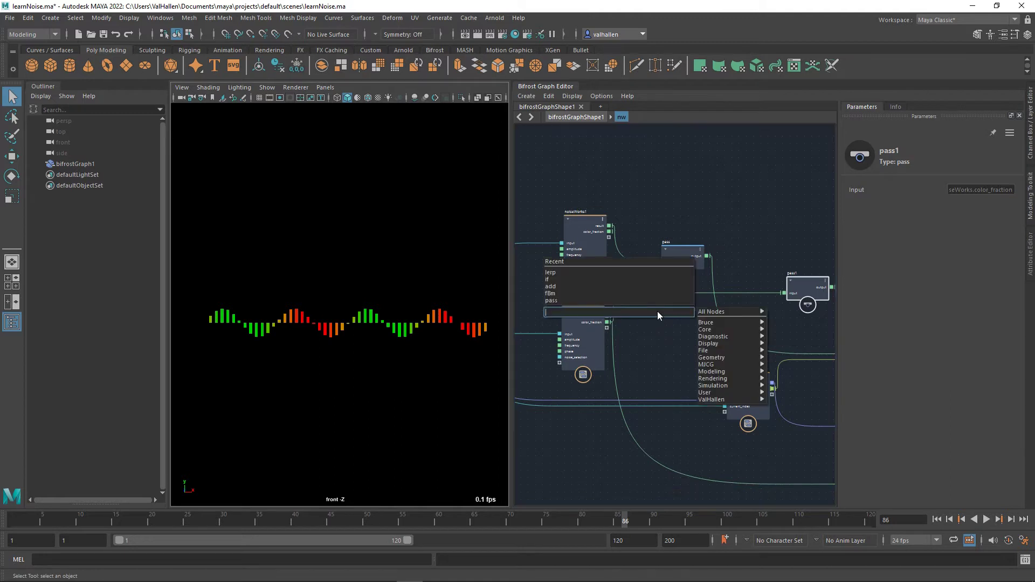
{"action": "type", "text": "add"}
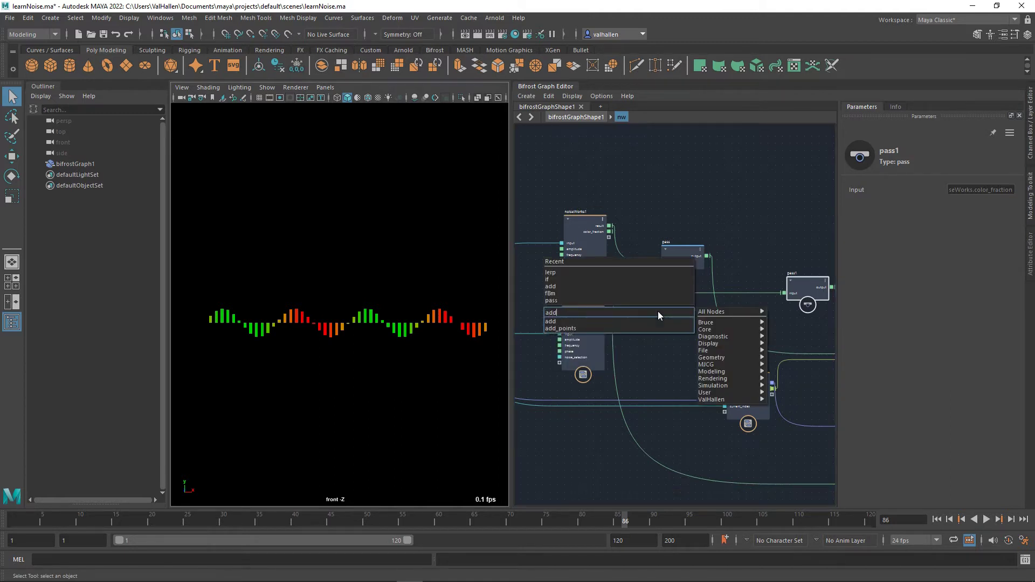
{"action": "left_click", "coordinate": [656, 323]}
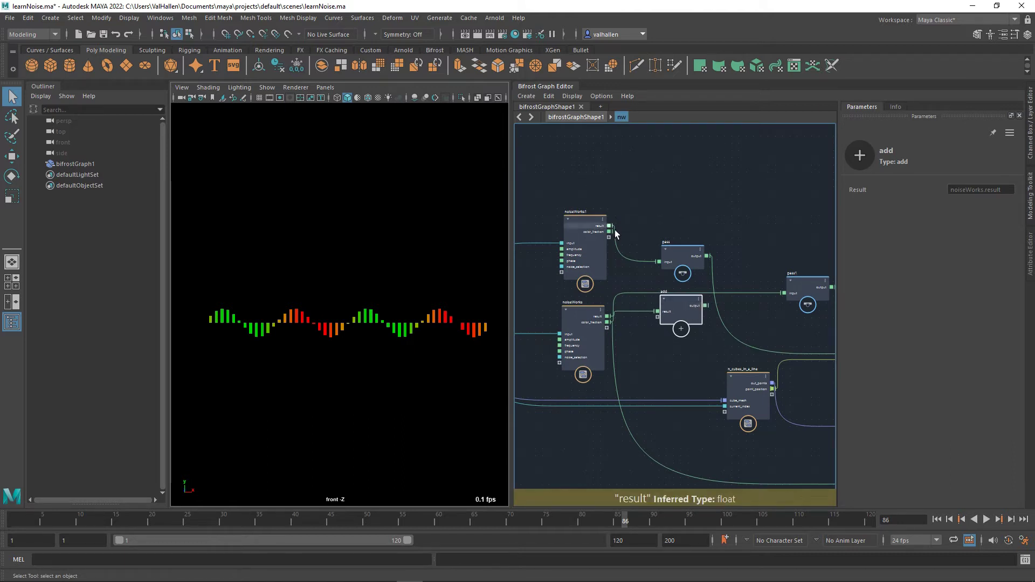
{"action": "left_click_drag", "start_coordinate": [610, 226], "coordinate": [660, 319]}
{"action": "left_click_drag", "start_coordinate": [686, 257], "coordinate": [754, 260]}
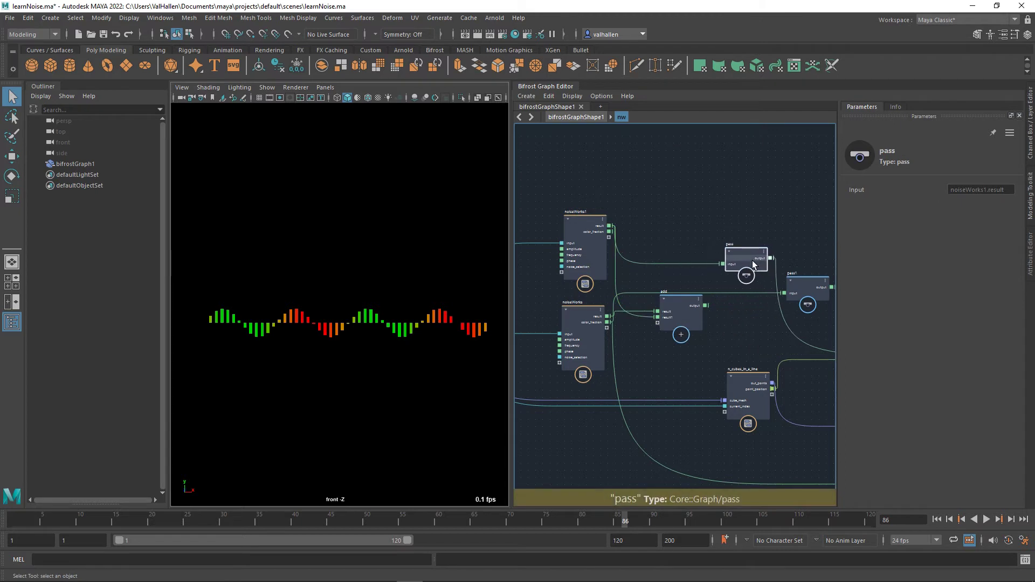
{"action": "left_click", "coordinate": [814, 286]}
{"action": "key", "text": "Delete"}
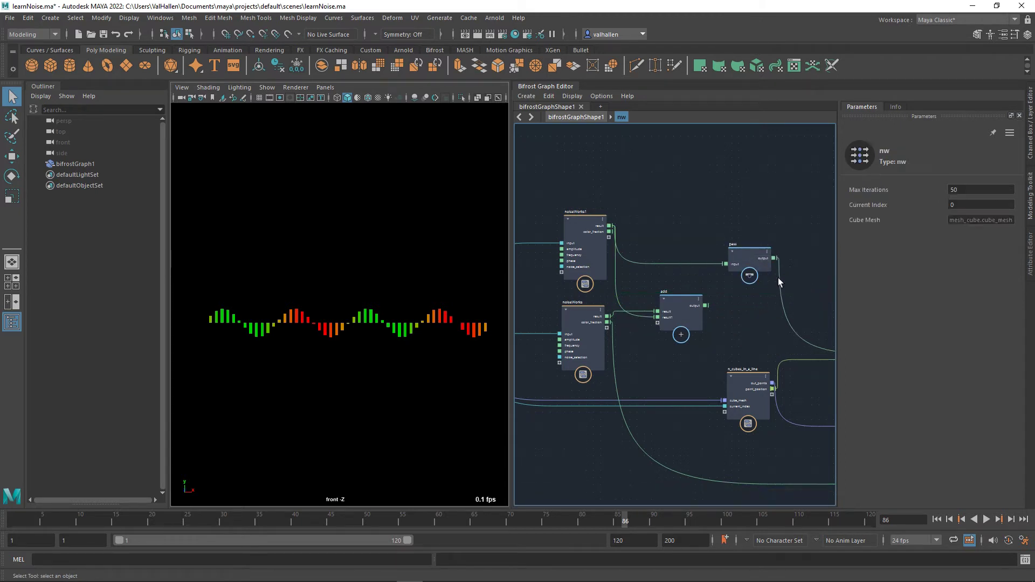
{"action": "left_click_drag", "start_coordinate": [705, 306], "coordinate": [725, 265]}
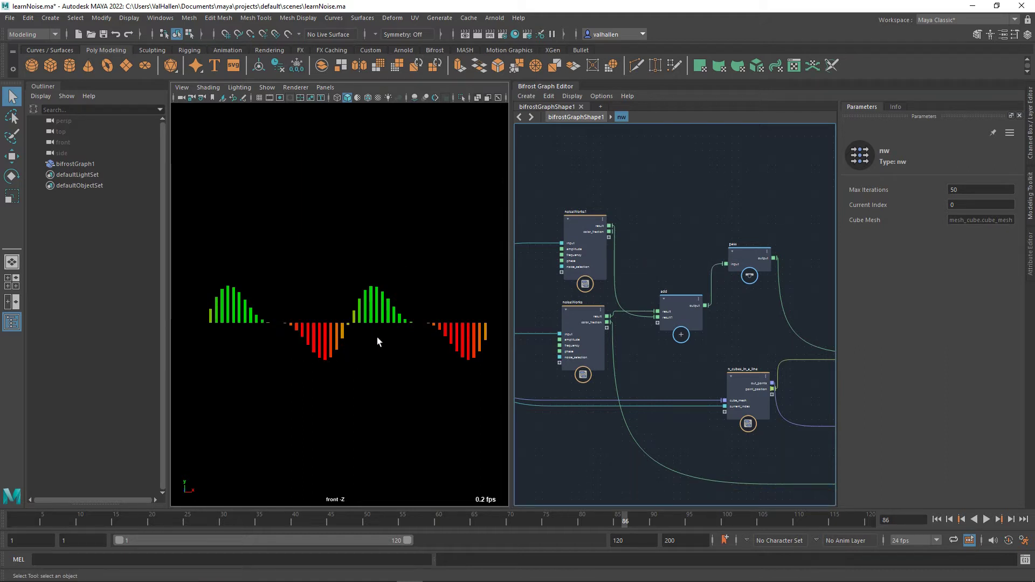
{"action": "left_click_drag", "start_coordinate": [688, 301], "coordinate": [684, 285]}
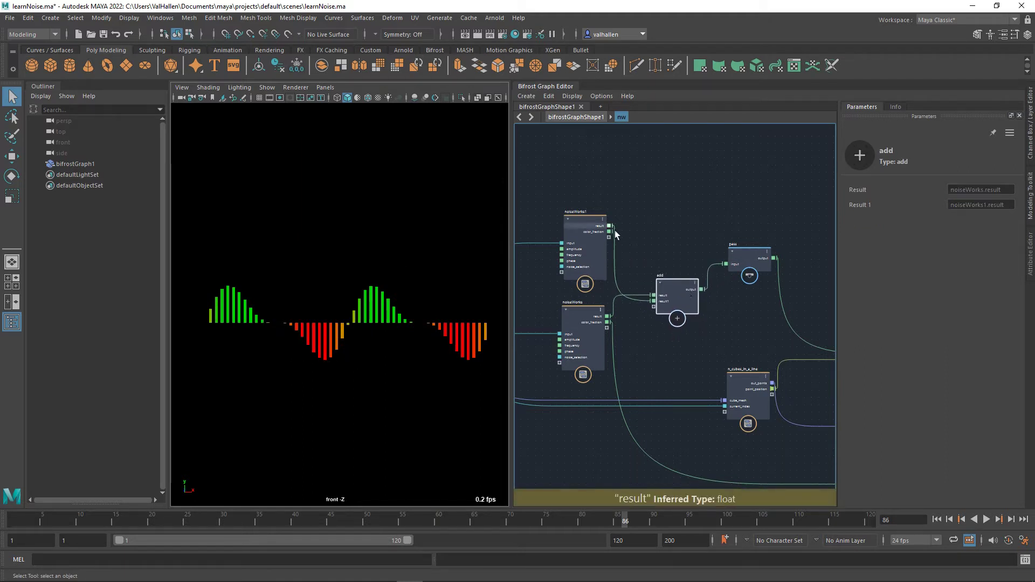
{"action": "left_click_drag", "start_coordinate": [610, 225], "coordinate": [730, 268]}
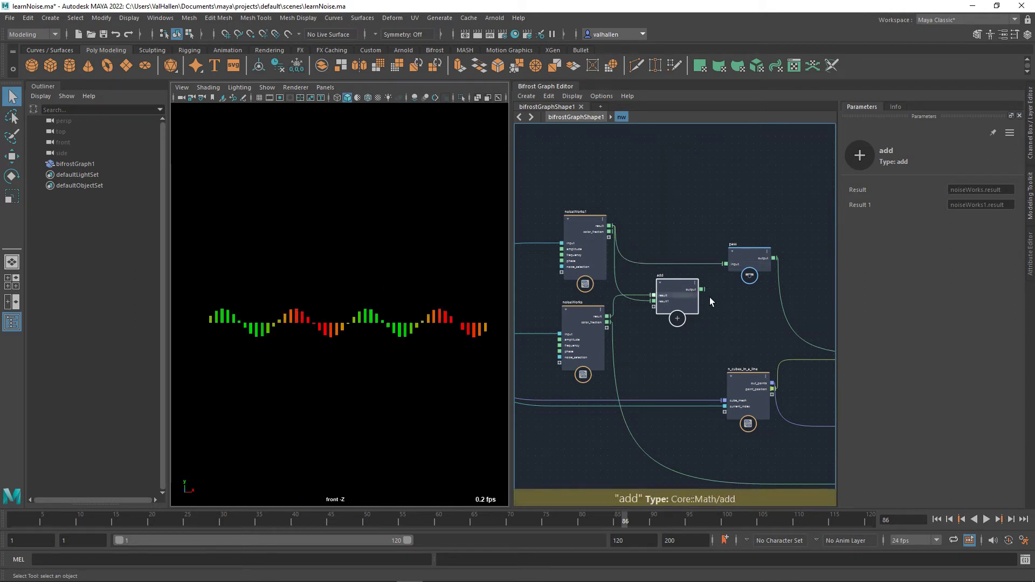
{"action": "left_click_drag", "start_coordinate": [709, 295], "coordinate": [729, 266]}
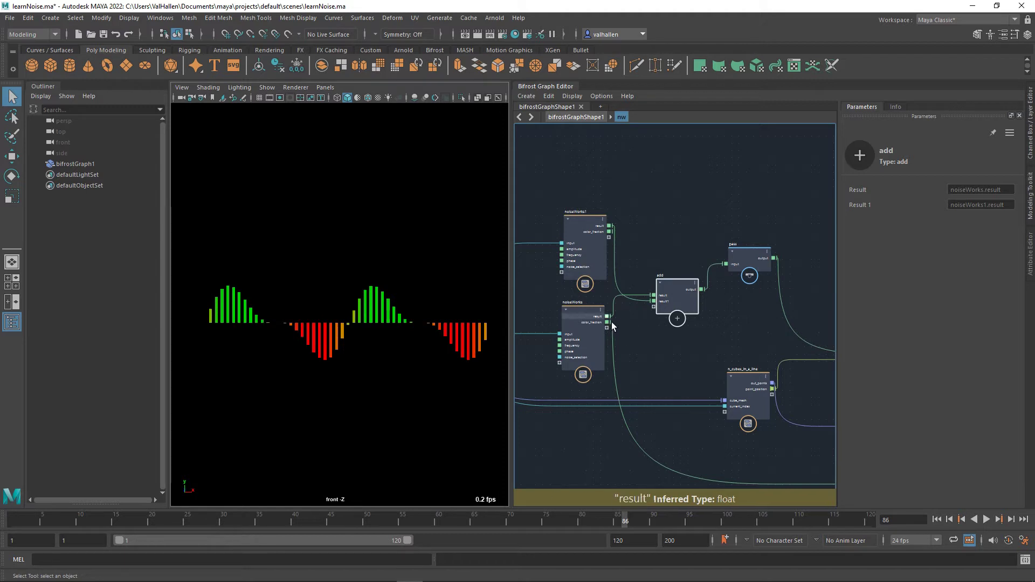
{"action": "left_click_drag", "start_coordinate": [612, 321], "coordinate": [738, 265]}
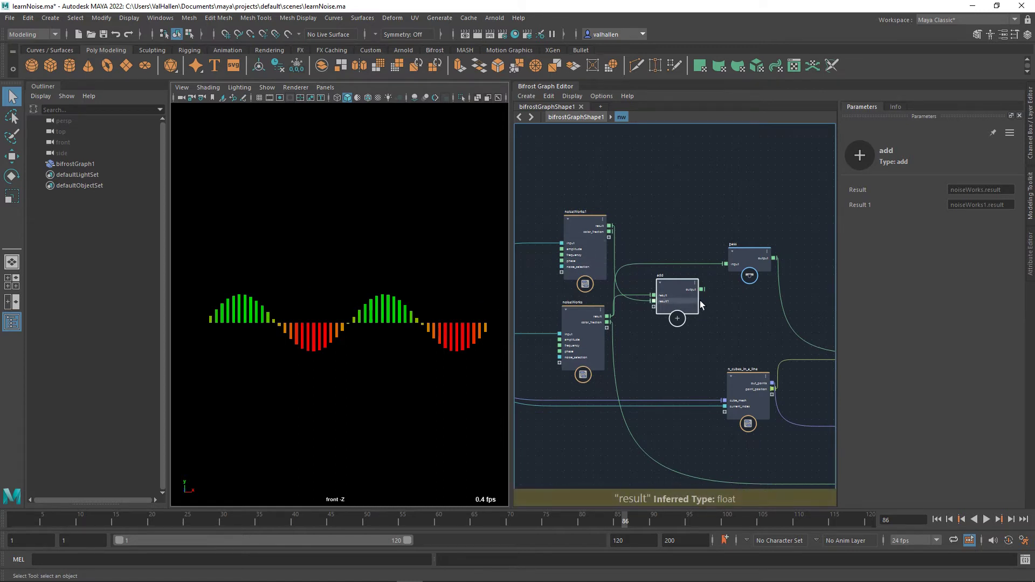
{"action": "left_click_drag", "start_coordinate": [702, 289], "coordinate": [726, 264]}
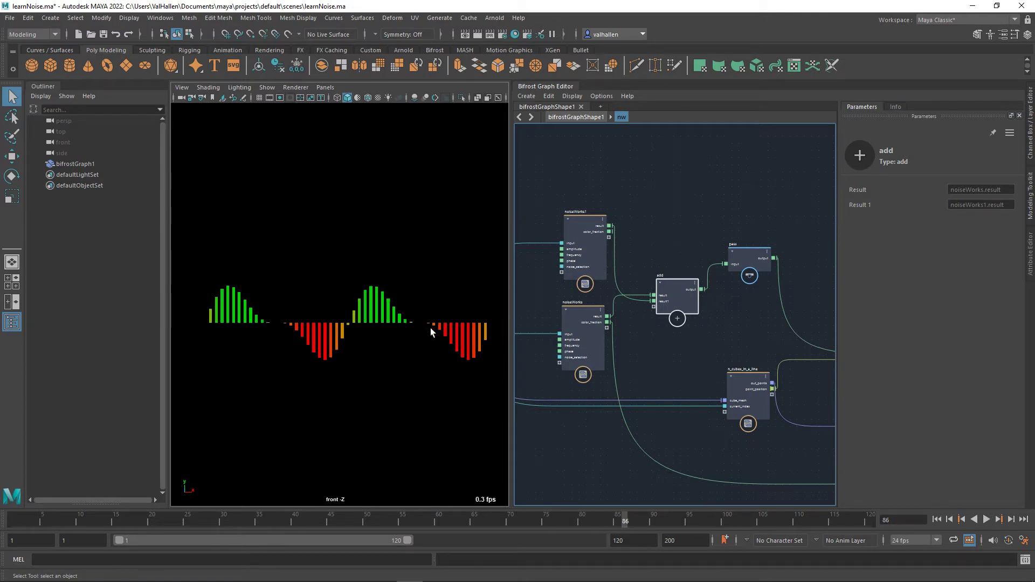
{"action": "left_click_drag", "start_coordinate": [684, 292], "coordinate": [680, 290]}
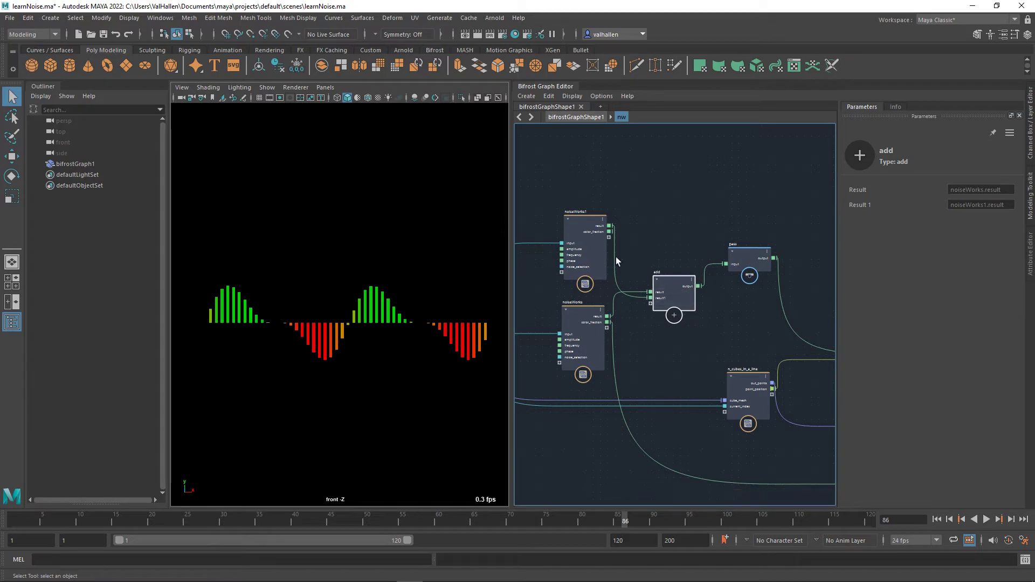
{"action": "left_click", "coordinate": [595, 229]}
{"action": "left_click", "coordinate": [585, 319]}
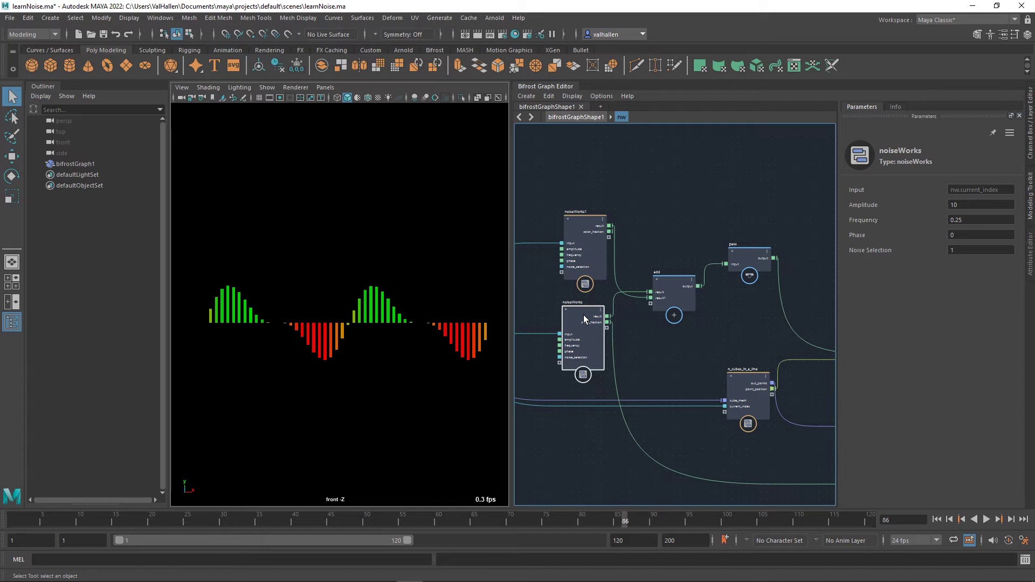
{"action": "left_click", "coordinate": [586, 227]}
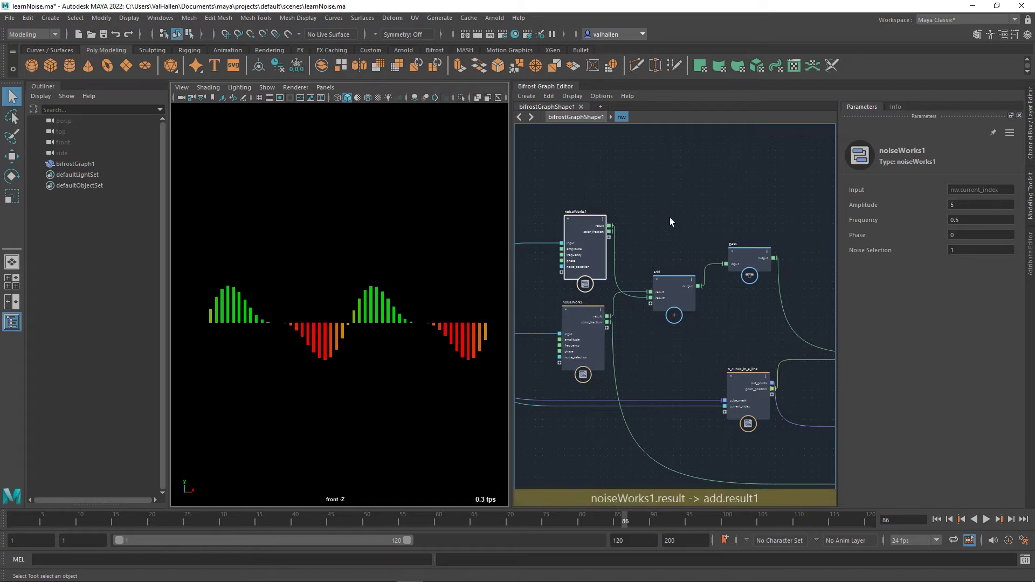
Step: Duplicate noiseWorks1 as noiseWorks2 with Frequency 1 and Amplitude 2.5, wired into add
{"action": "middle_click_drag", "start_coordinate": [670, 218], "coordinate": [674, 253]}
{"action": "key", "text": "ctrl+d"}
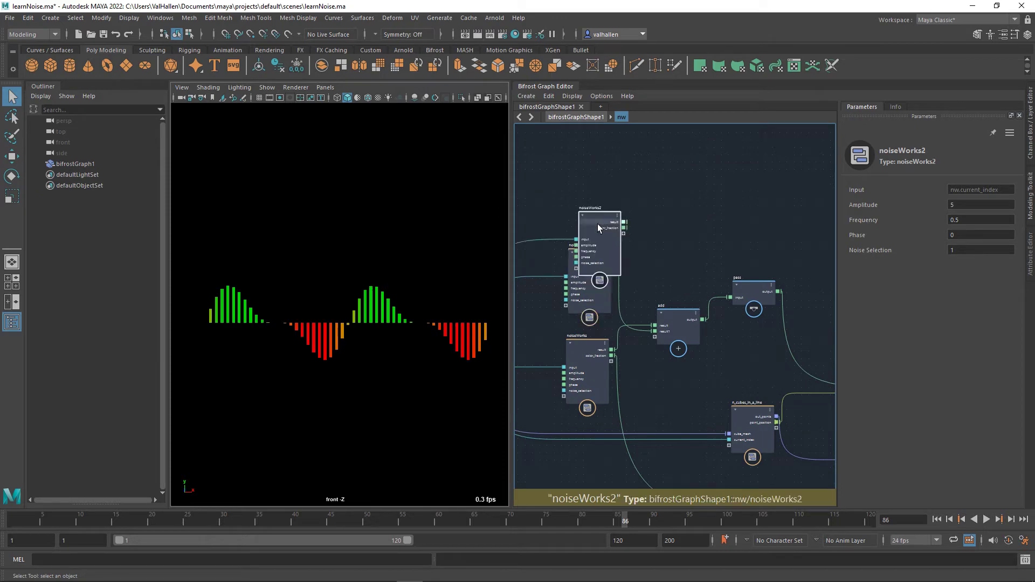
{"action": "left_click_drag", "start_coordinate": [597, 225], "coordinate": [597, 187]}
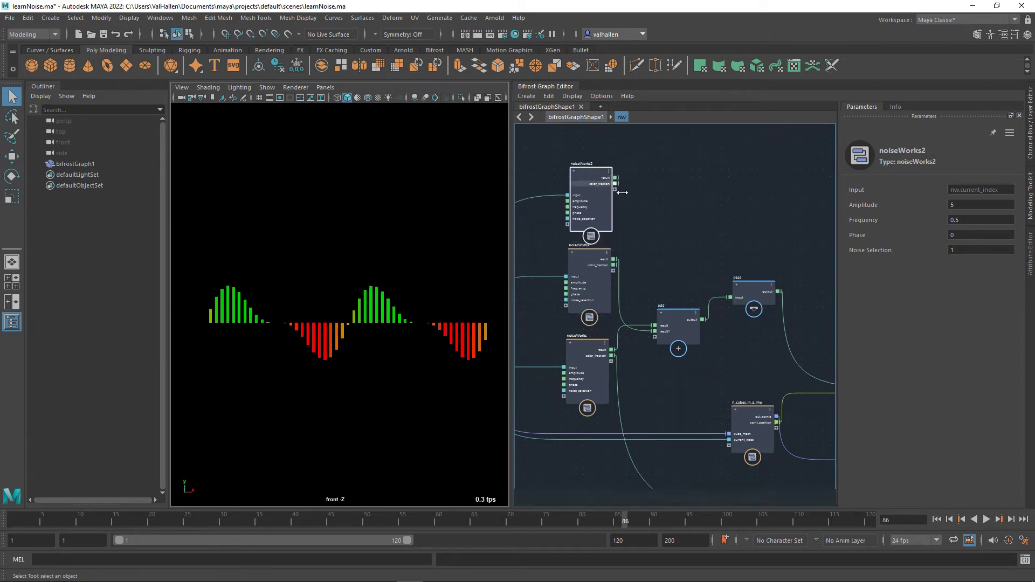
{"action": "left_click", "coordinate": [967, 222]}
{"action": "type", "text": "1"}
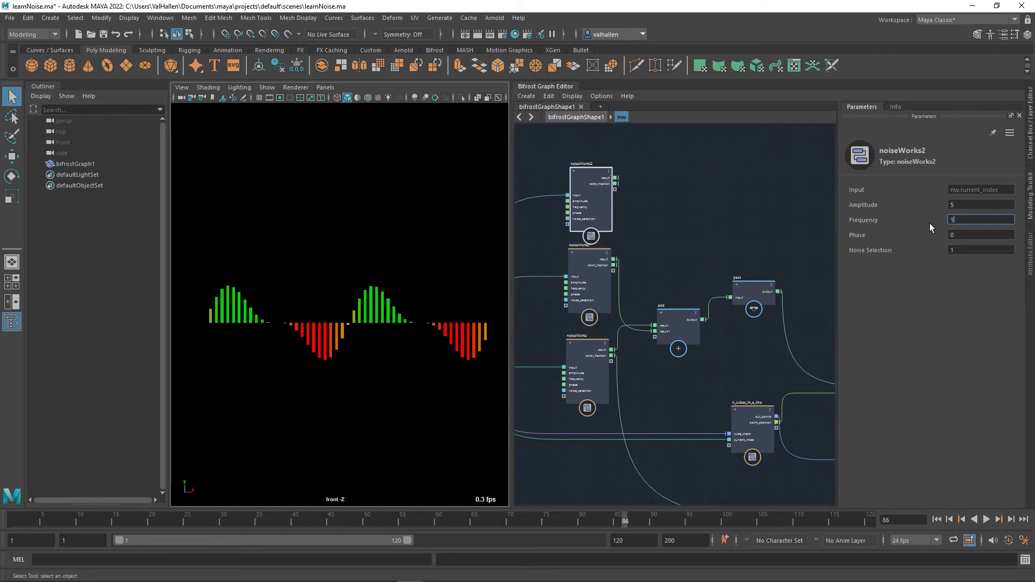
{"action": "key", "text": "shift+Tab"}
{"action": "type", "text": "2.5"}
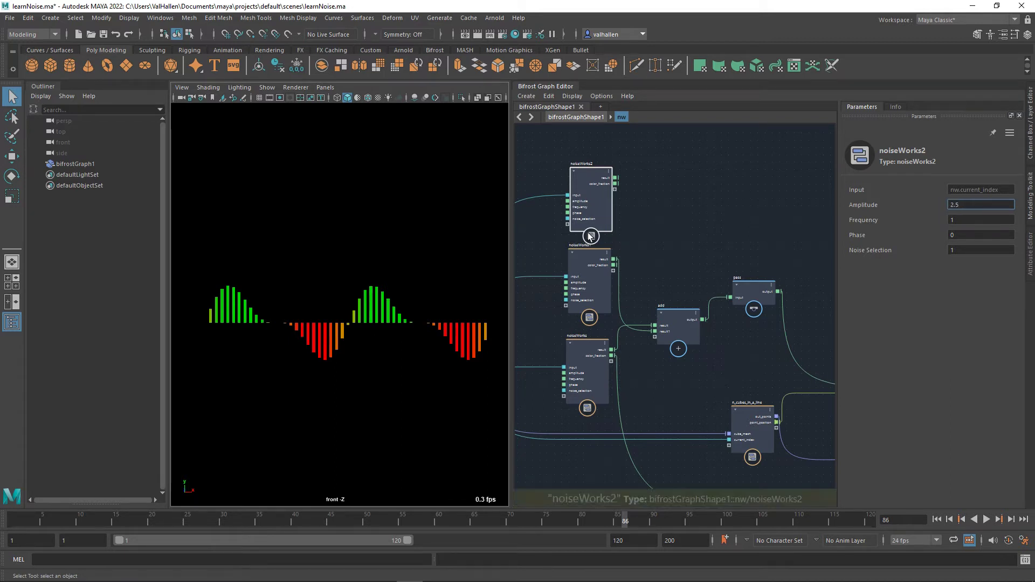
{"action": "mouse_move", "coordinate": [615, 177]}
{"action": "left_click_drag", "start_coordinate": [621, 184], "coordinate": [653, 341]}
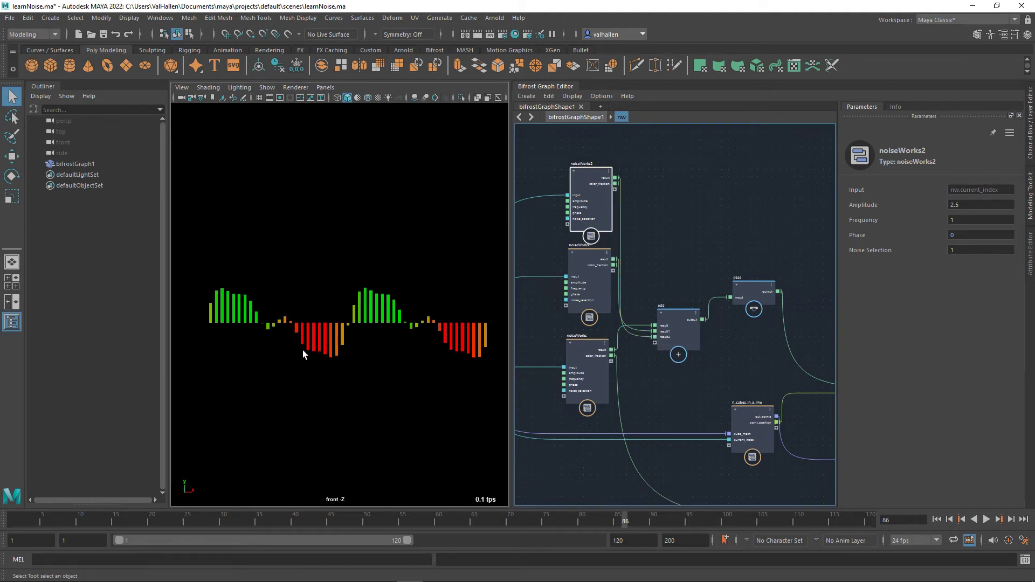
{"action": "middle_click_drag", "start_coordinate": [668, 272], "coordinate": [712, 276]}
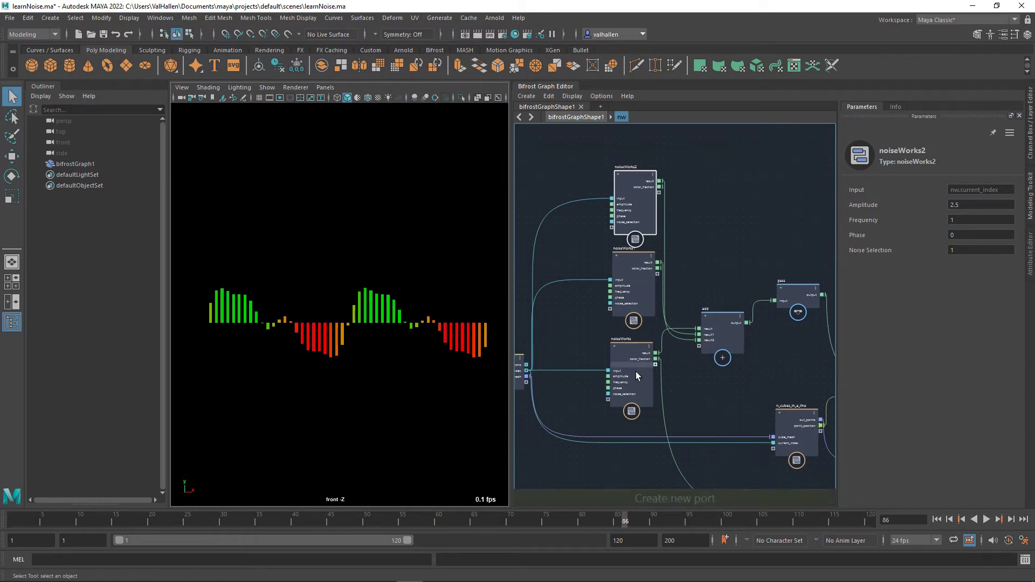
Step: Disconnect noiseWorks1 and noiseWorks2 from add and set noiseWorks Noise Selection to 2
{"action": "left_click_drag", "start_coordinate": [634, 353], "coordinate": [632, 348]}
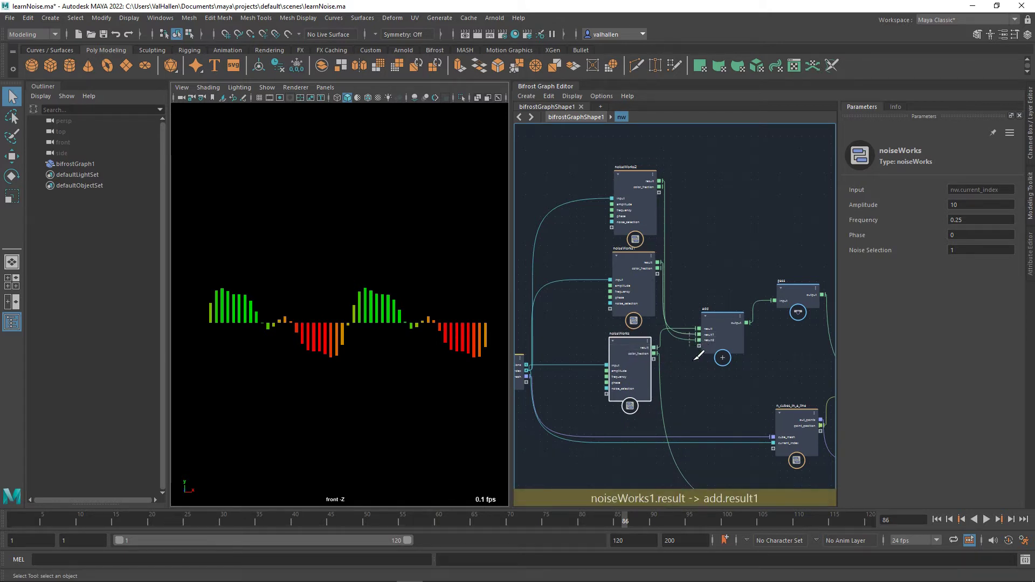
{"action": "left_click_drag", "start_coordinate": [696, 339], "coordinate": [694, 378]}
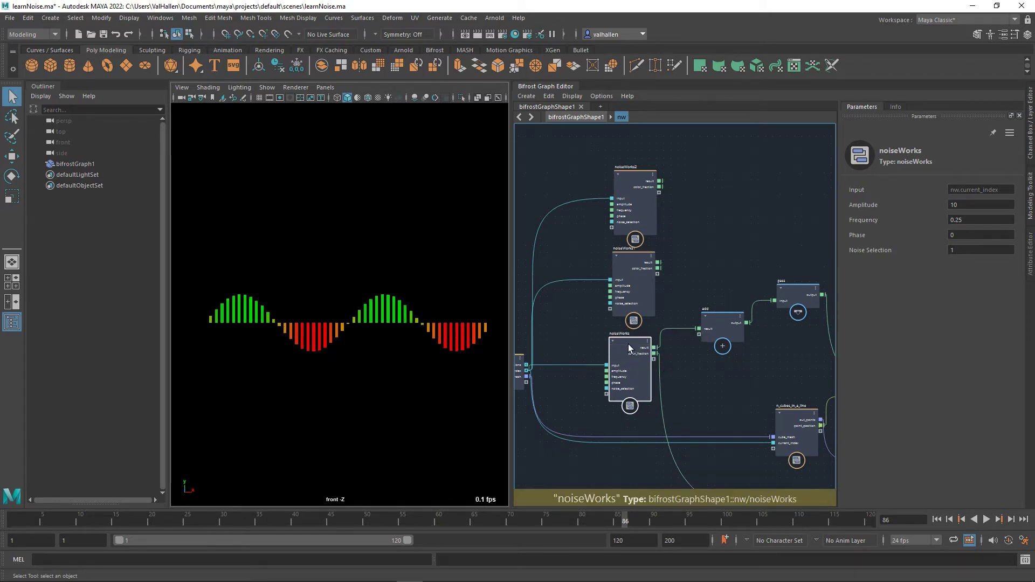
{"action": "left_click", "coordinate": [960, 250]}
{"action": "type", "text": "2"}
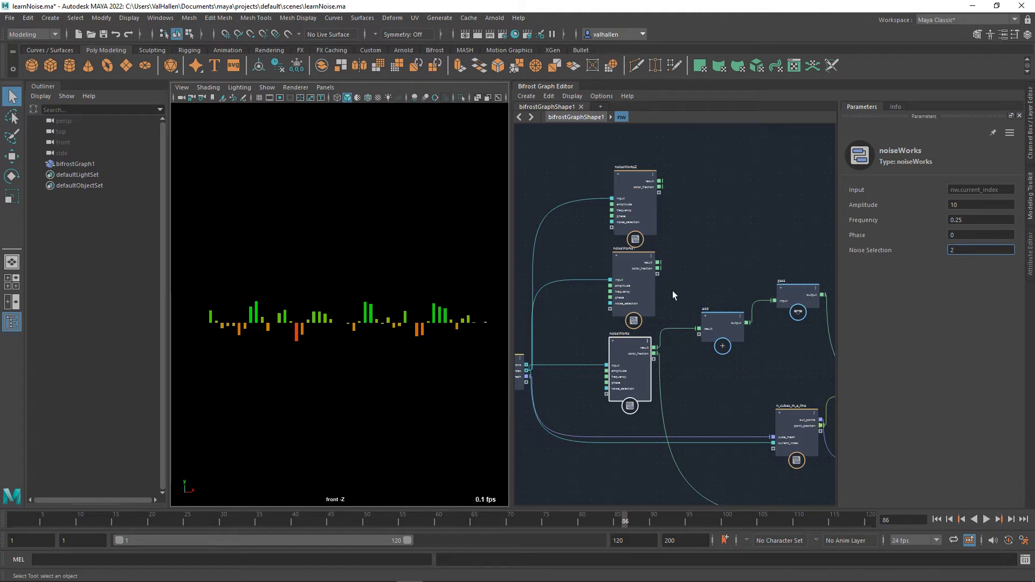
Step: Set noiseWorks2 Noise Selection to 2 and reconnect noiseWorks1 and noiseWorks2 to add
{"action": "left_click", "coordinate": [642, 281]}
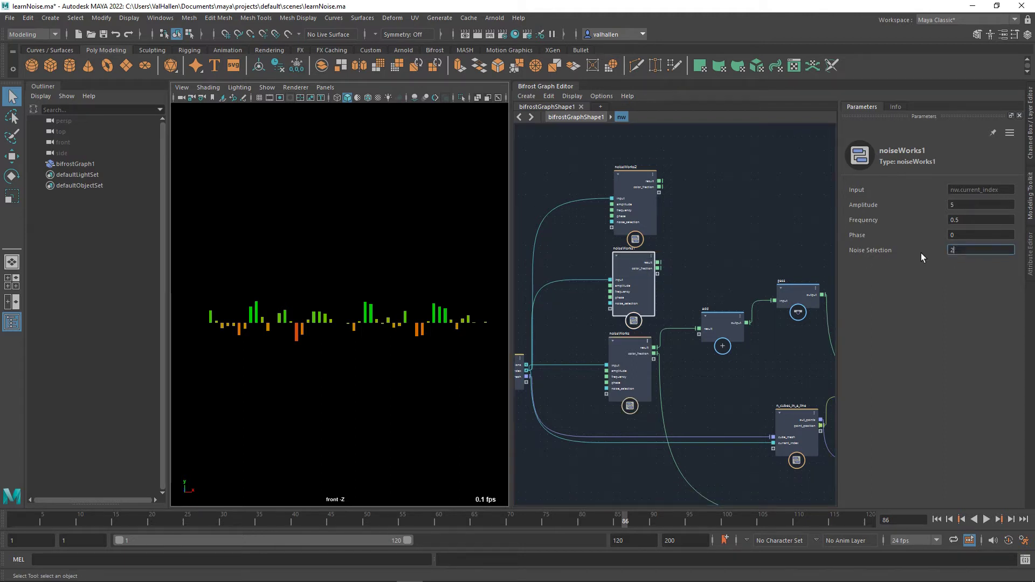
{"action": "left_click", "coordinate": [639, 180]}
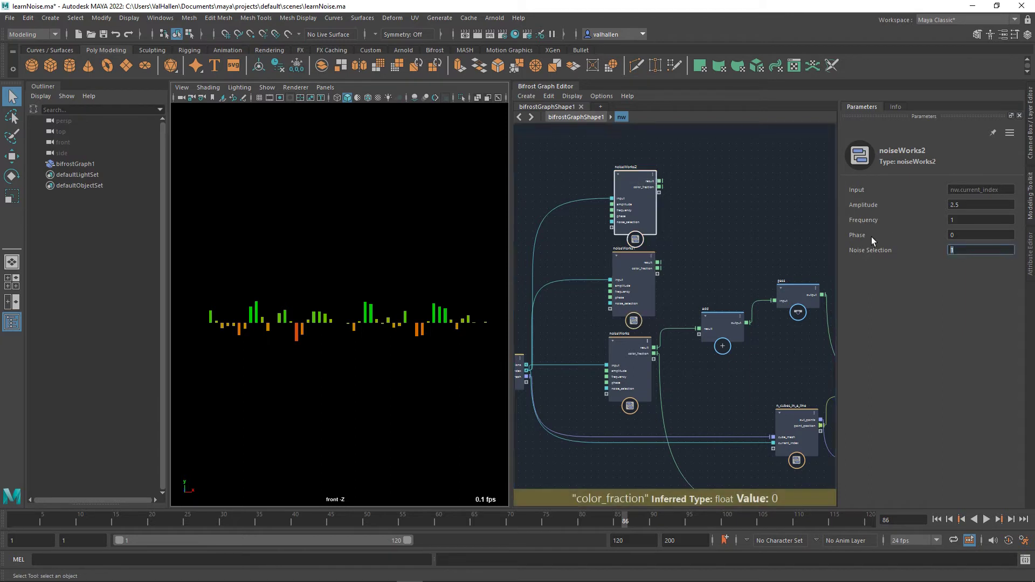
{"action": "type", "text": "2"}
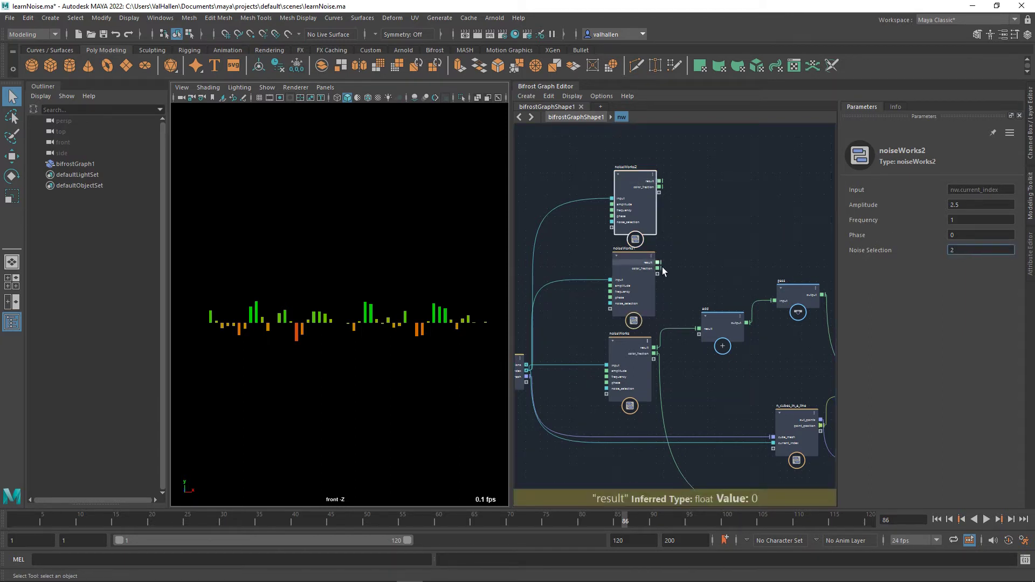
{"action": "left_click_drag", "start_coordinate": [658, 263], "coordinate": [699, 333]}
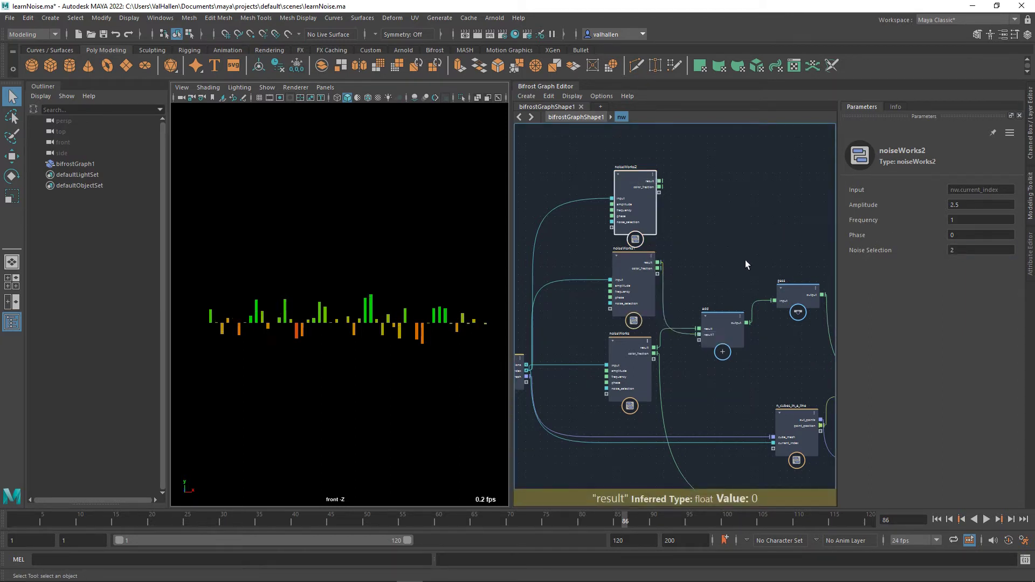
{"action": "mouse_move", "coordinate": [660, 181]}
{"action": "left_mouse_down"}
{"action": "mouse_move", "coordinate": [711, 350]}
{"action": "mouse_move", "coordinate": [739, 267]}
{"action": "left_mouse_up"}
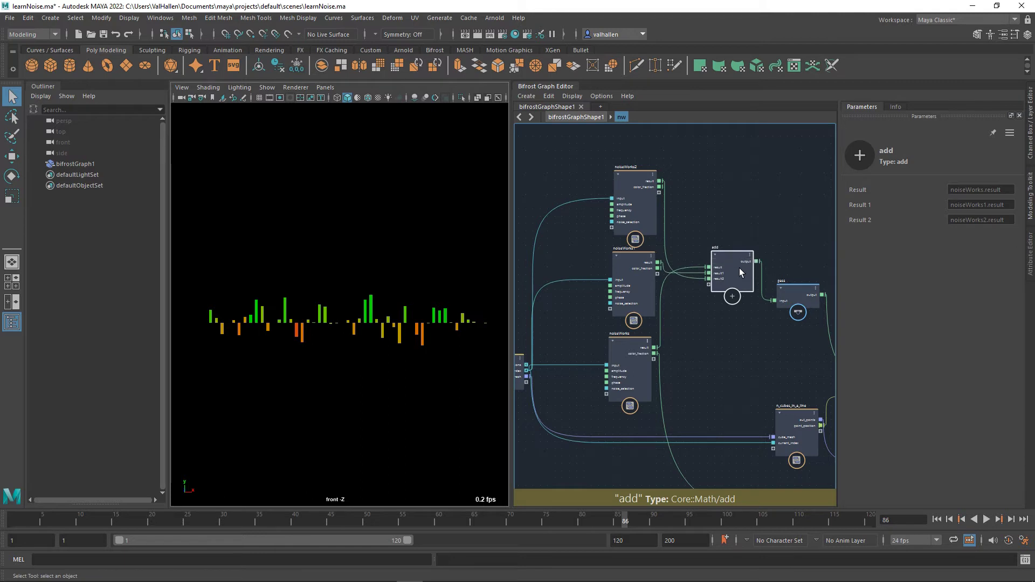
Step: Review the three noise nodes and set noiseWorks Frequency to 0.05
{"action": "left_click", "coordinate": [631, 344]}
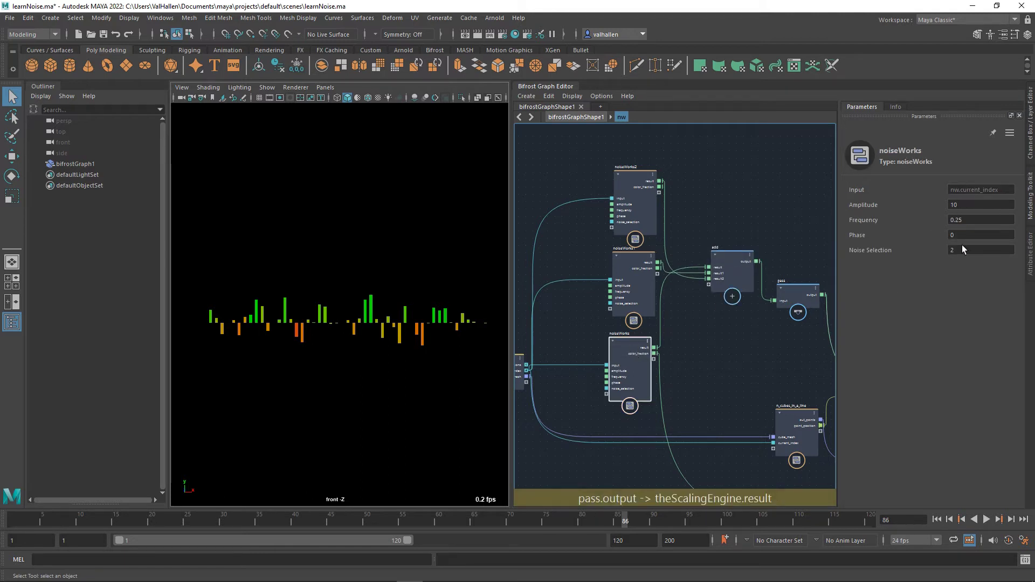
{"action": "left_click", "coordinate": [647, 260]}
{"action": "left_click", "coordinate": [632, 181]}
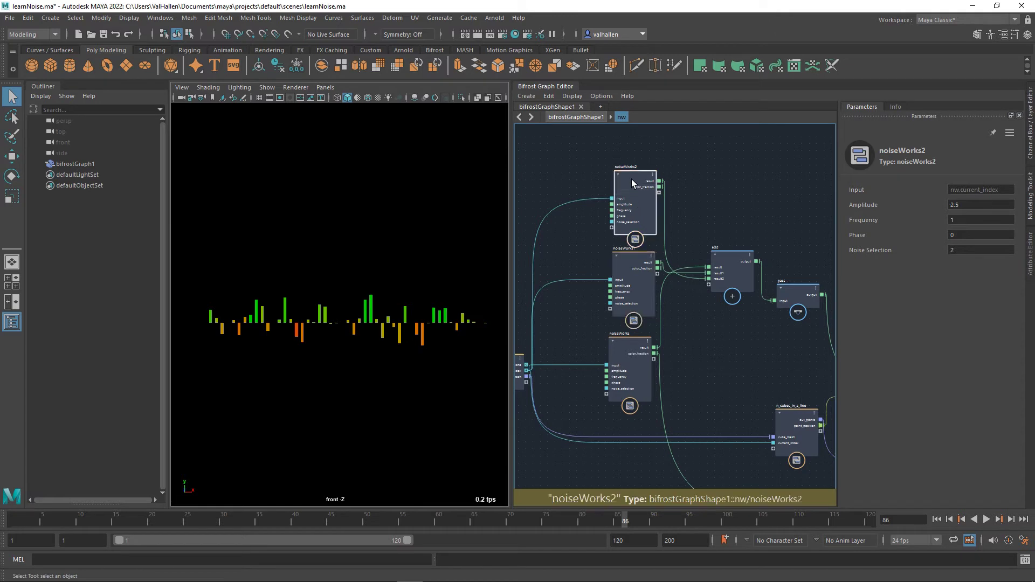
{"action": "left_click", "coordinate": [642, 351]}
{"action": "left_click", "coordinate": [970, 220]}
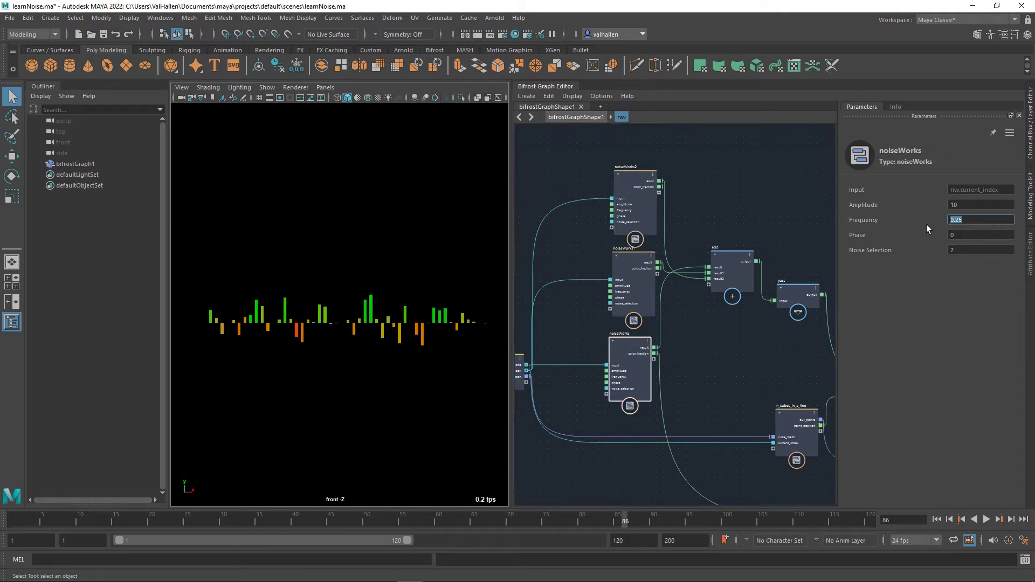
{"action": "type", "text": "0.05"}
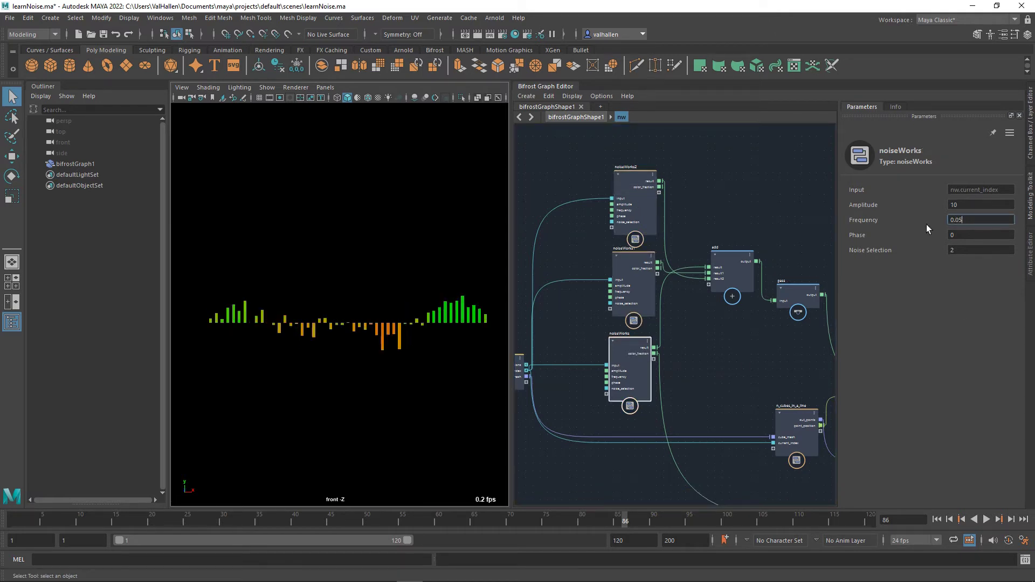
Step: Set noiseWorks1 Frequency to 0.1 and noiseWorks2 Frequency to 0.2
{"action": "left_click", "coordinate": [630, 281]}
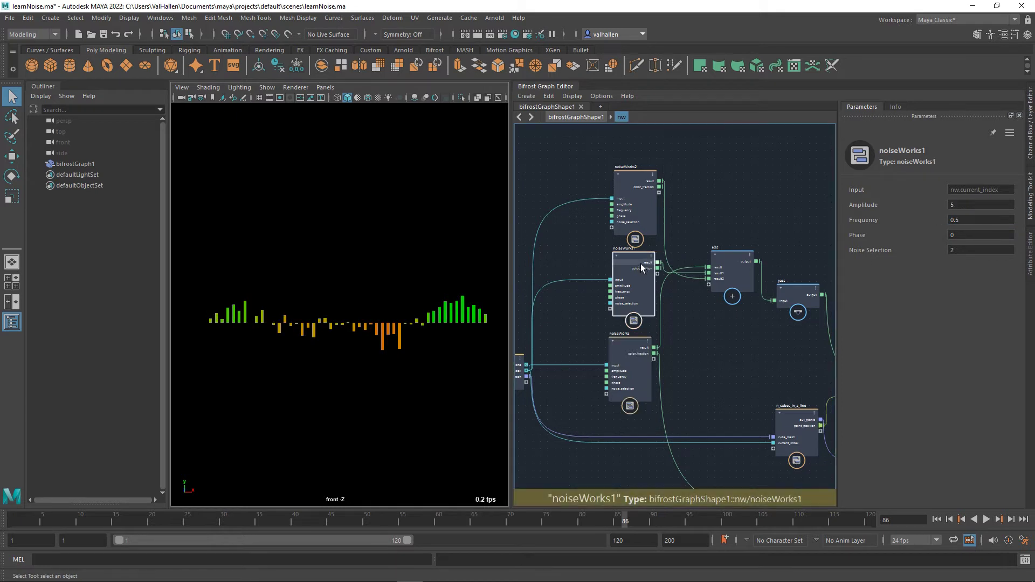
{"action": "left_click", "coordinate": [952, 221]}
{"action": "type", "text": "0.1"}
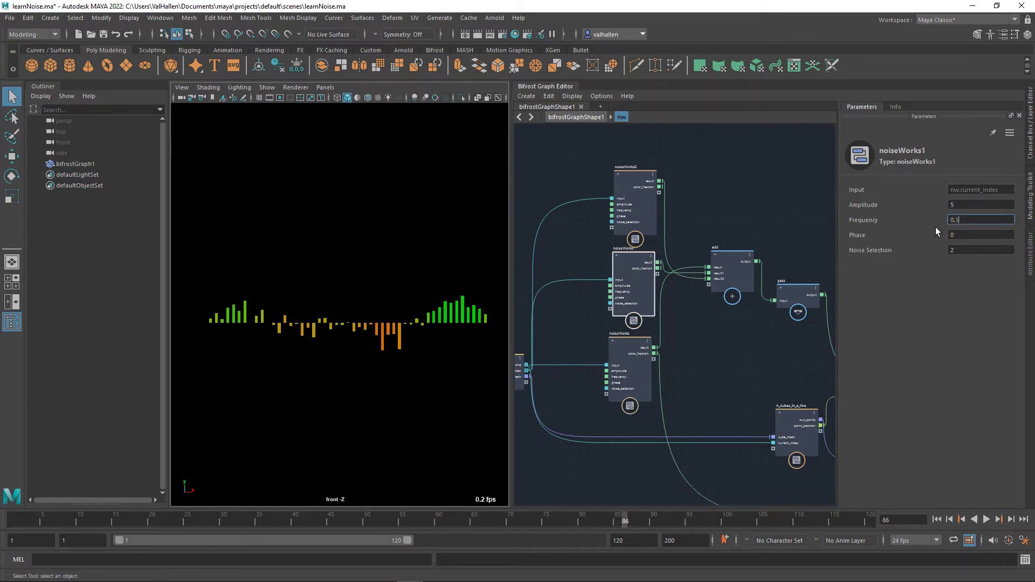
{"action": "left_click", "coordinate": [635, 180]}
{"action": "left_click", "coordinate": [969, 237]}
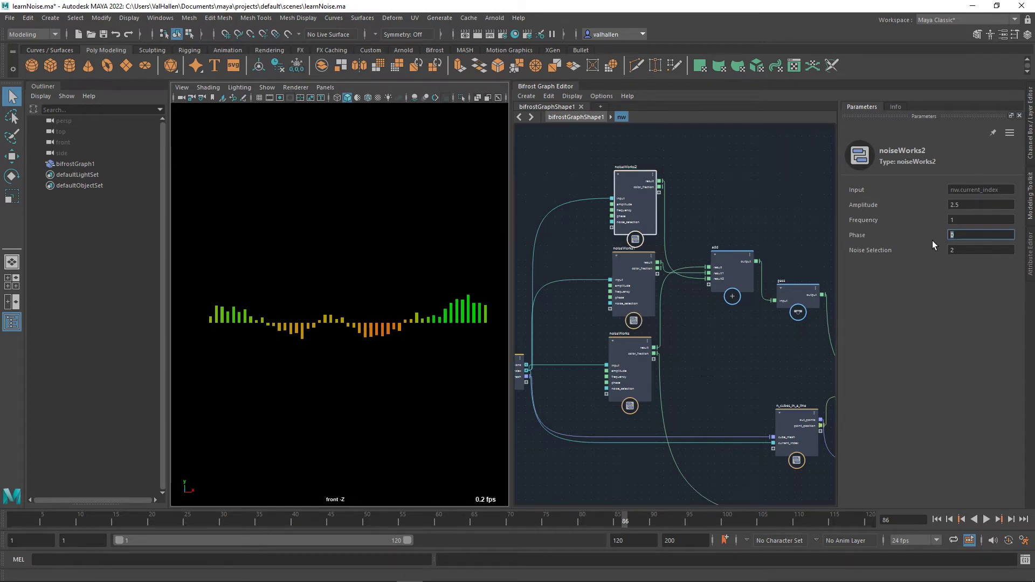
{"action": "left_click", "coordinate": [969, 222]}
{"action": "type", "text": "0.2"}
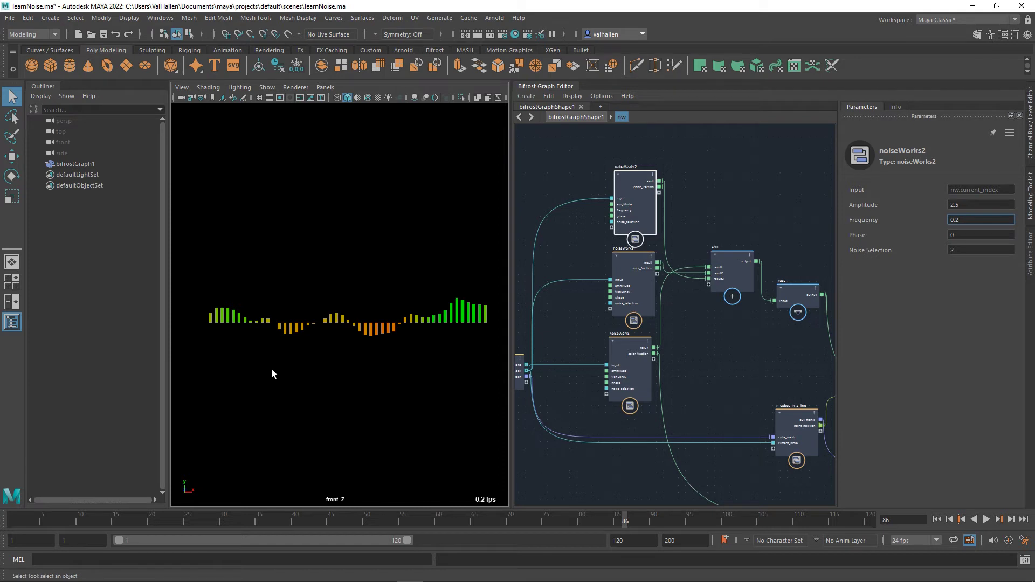
{"action": "left_click", "coordinate": [640, 265]}
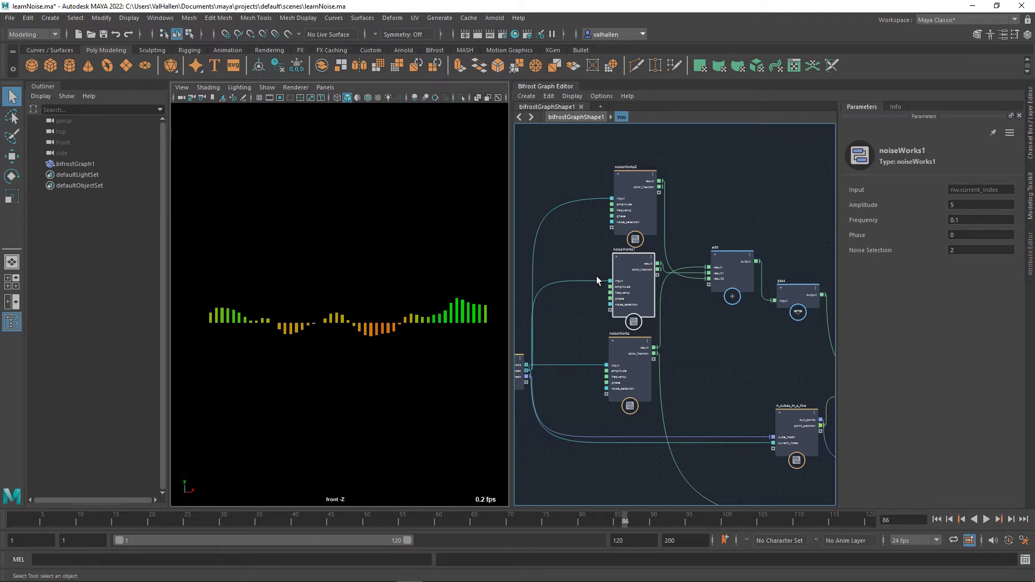
{"action": "middle_click_drag", "start_coordinate": [586, 252], "coordinate": [591, 242]}
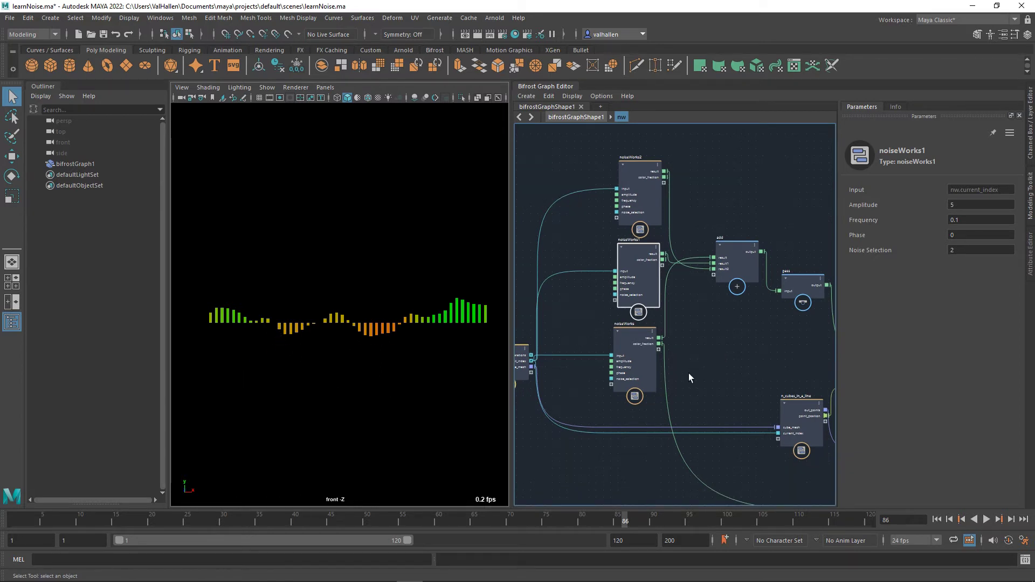
Step: Duplicate noiseWorks2 with Ctrl+D and place the copy, noiseWorks3, above it
{"action": "left_click_drag", "start_coordinate": [636, 360], "coordinate": [641, 360]}
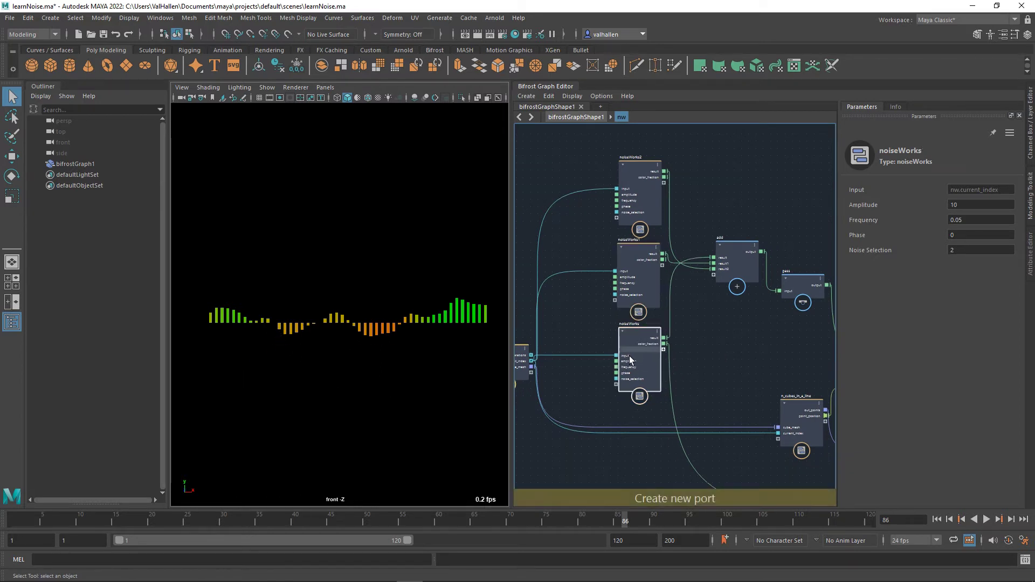
{"action": "left_click", "coordinate": [647, 218]}
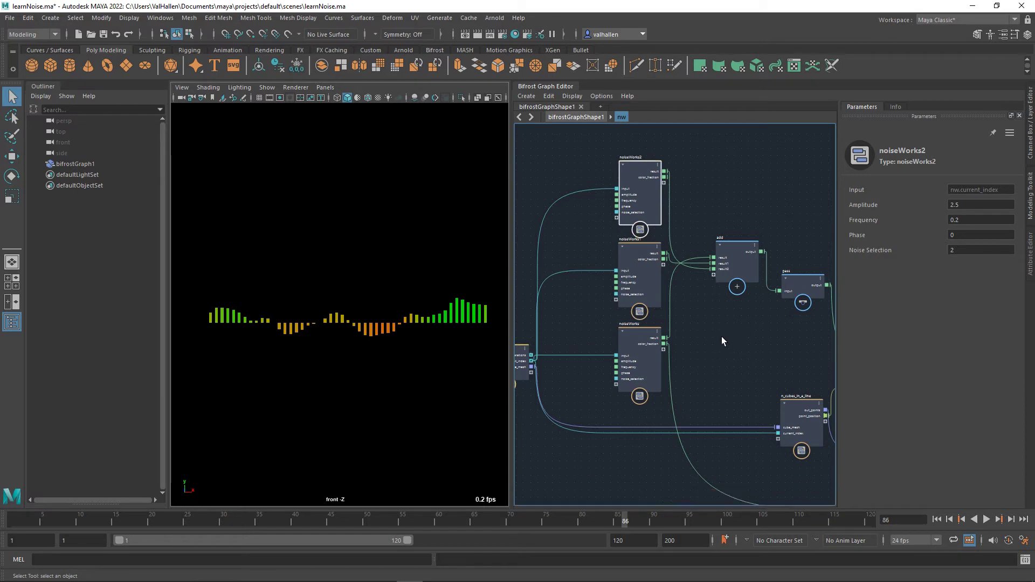
{"action": "middle_click_drag", "start_coordinate": [707, 193], "coordinate": [701, 269]}
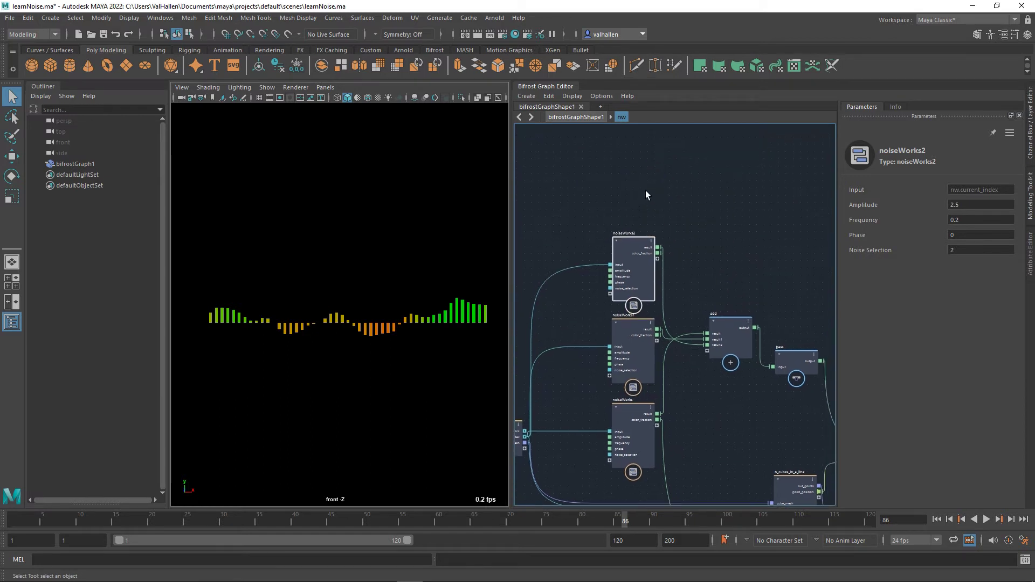
{"action": "key", "text": "ctrl+d"}
{"action": "mouse_move", "coordinate": [626, 206]}
{"action": "left_mouse_down"}
{"action": "mouse_move", "coordinate": [632, 189]}
{"action": "mouse_move", "coordinate": [765, 248]}
{"action": "mouse_move", "coordinate": [711, 353]}
{"action": "left_mouse_up"}
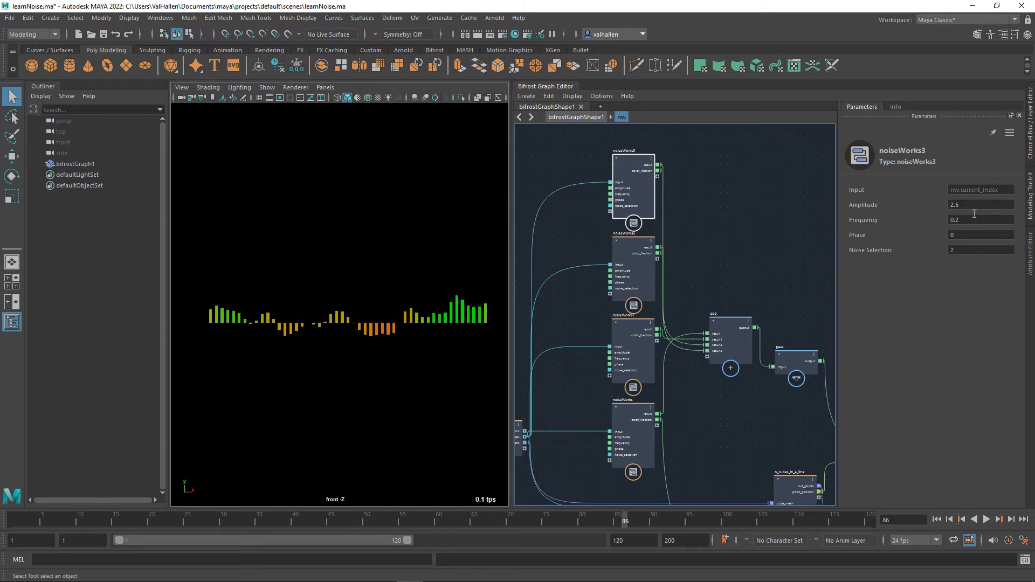
Step: Give noiseWorks3 Amplitude 1.25 and Frequency 0.4
{"action": "left_click_drag", "start_coordinate": [973, 205], "coordinate": [911, 210]}
{"action": "type", "text": "1.25"}
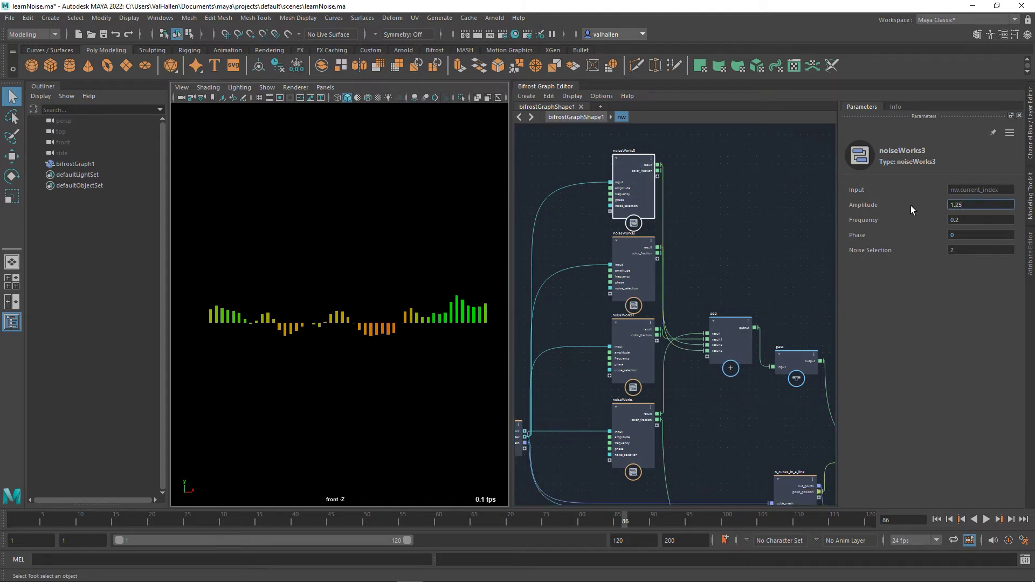
{"action": "key", "text": "Tab"}
{"action": "type", "text": "0.4"}
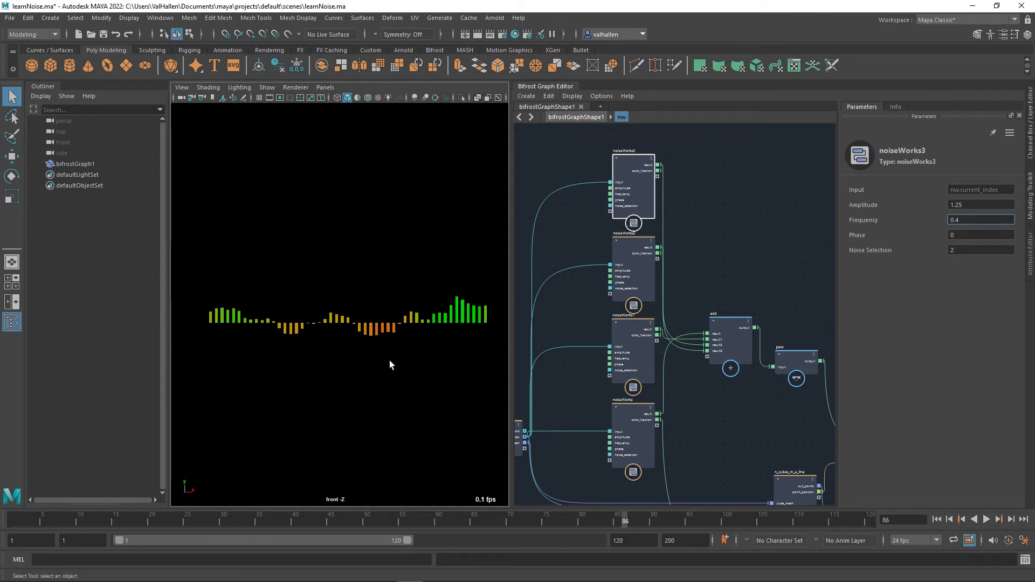
{"action": "scroll", "coordinate": [737, 305], "scroll_direction": "down", "scroll_amount": 1}
{"action": "scroll", "coordinate": [748, 296], "scroll_direction": "down", "scroll_amount": 1}
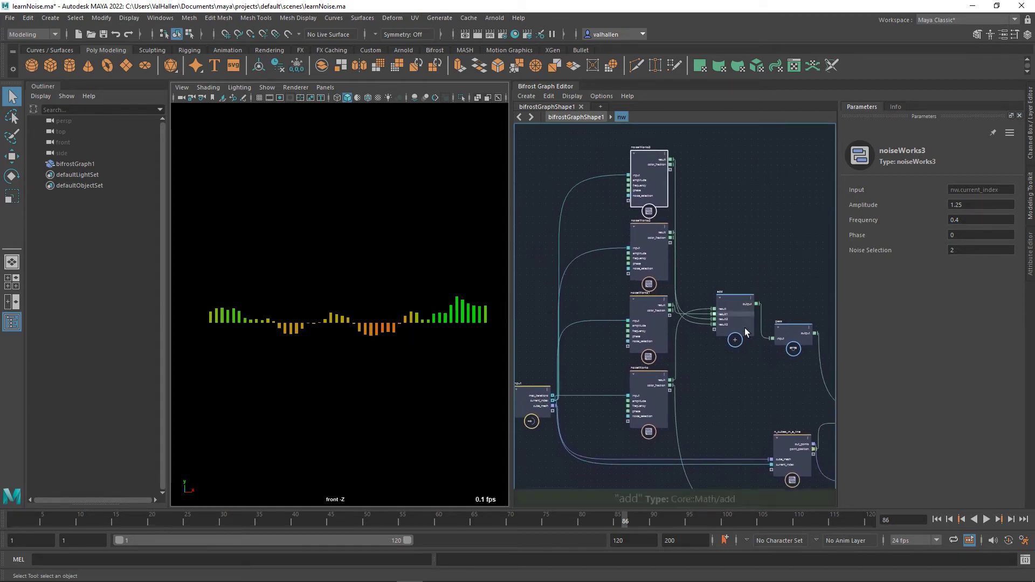
Step: Nudge the bottom noiseWorks node and check the noiseWorks nodes' values
{"action": "left_click_drag", "start_coordinate": [655, 390], "coordinate": [658, 382]}
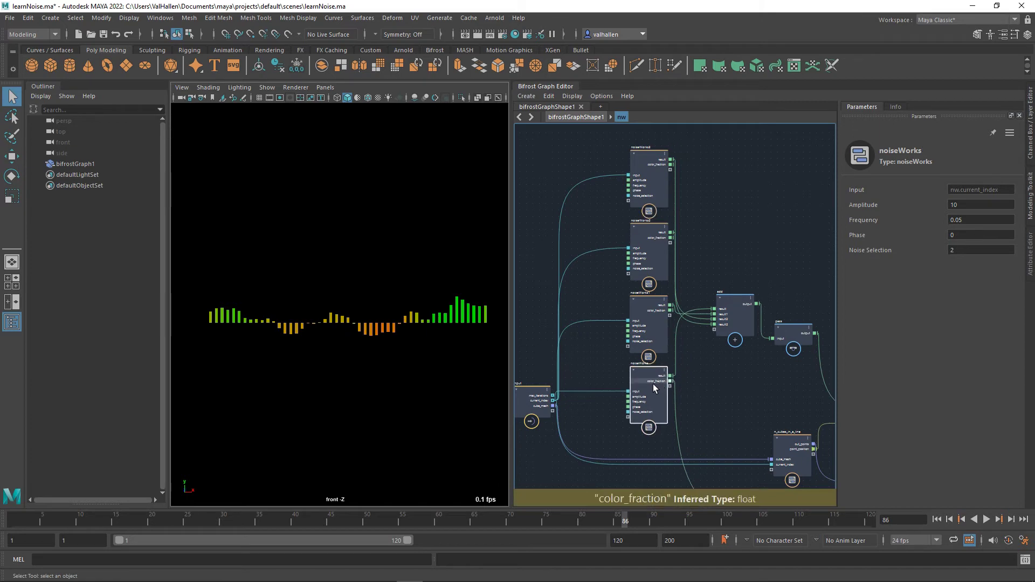
{"action": "left_click", "coordinate": [651, 316]}
{"action": "left_click", "coordinate": [649, 186]}
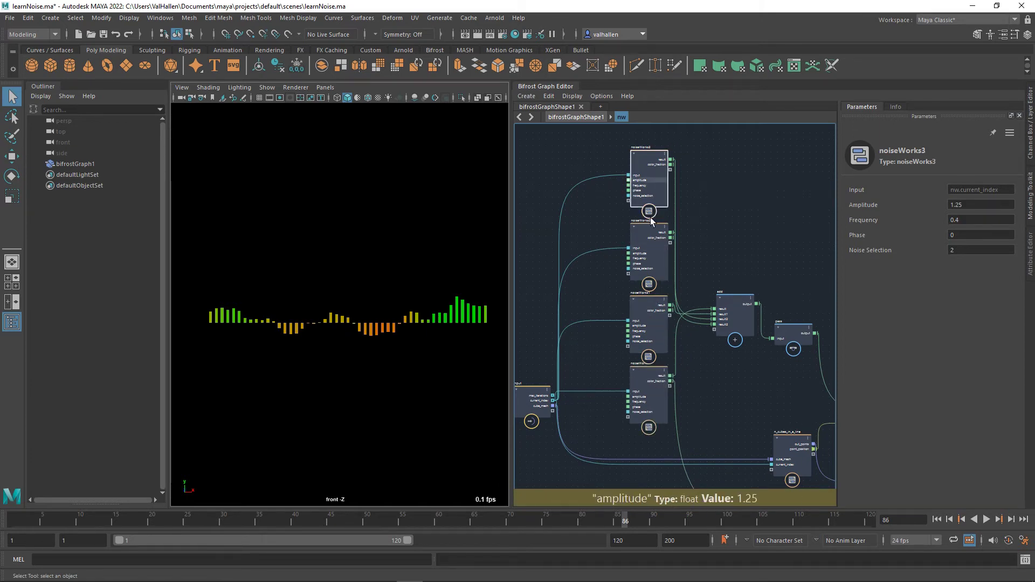
{"action": "left_click", "coordinate": [649, 403]}
Step: Add an unconnected fractal_noise node to the graph from the 'fractal' node search
{"action": "left_click", "coordinate": [733, 227]}
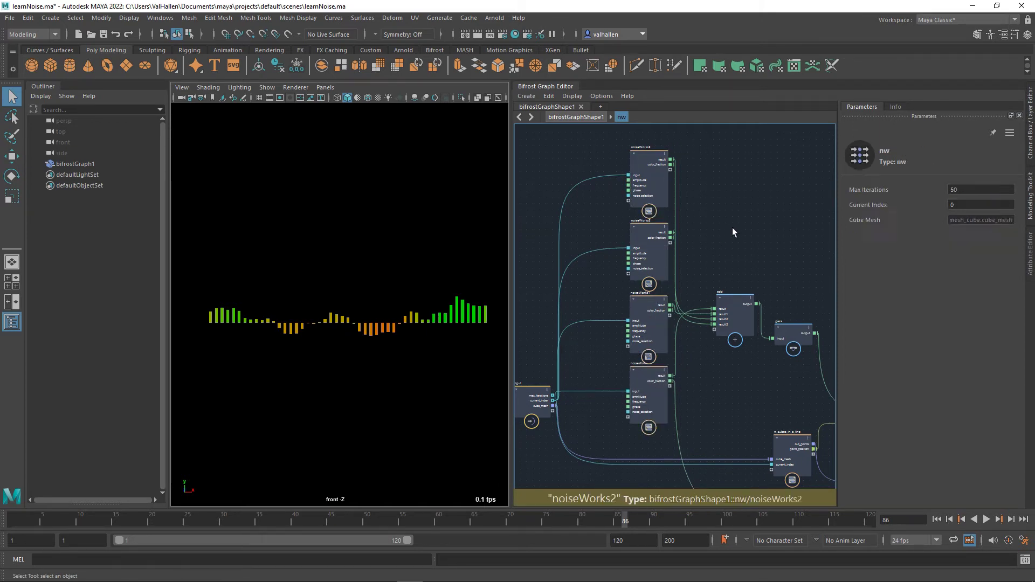
{"action": "key", "text": "Tab"}
{"action": "type", "text": "fract"}
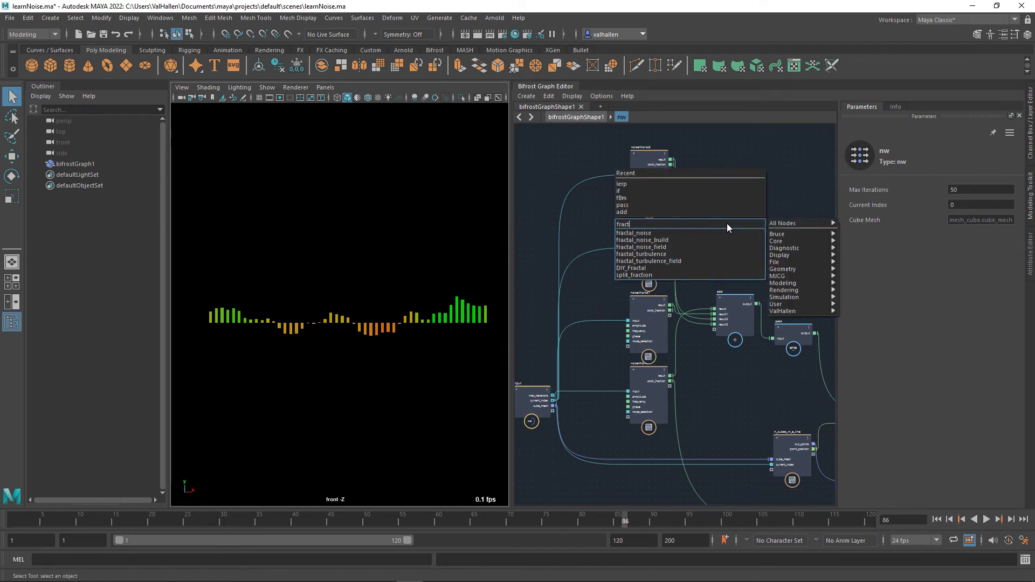
{"action": "type", "text": "al"}
{"action": "key", "text": "Return"}
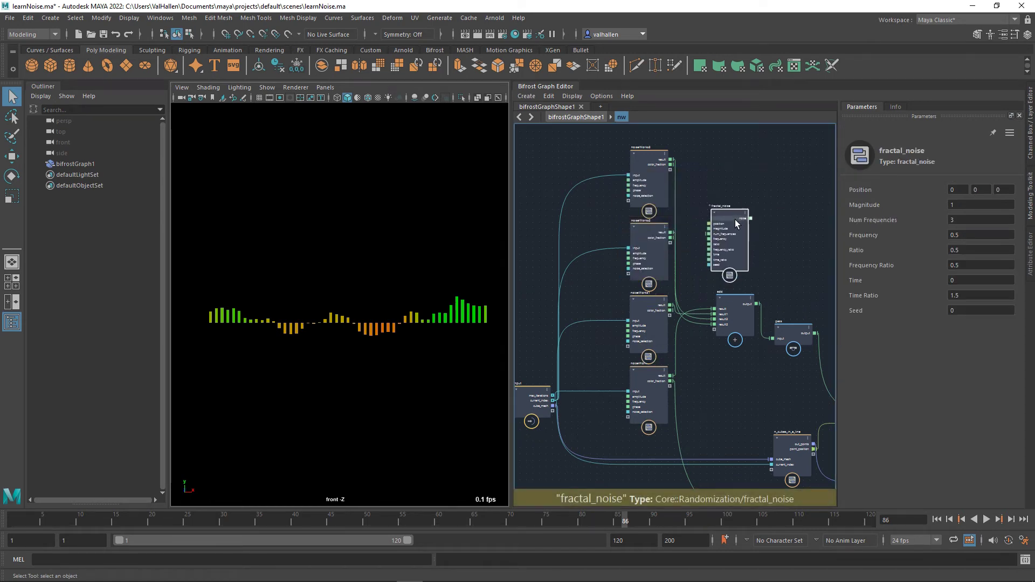
{"action": "scroll", "coordinate": [736, 216], "scroll_direction": "up", "scroll_amount": 2}
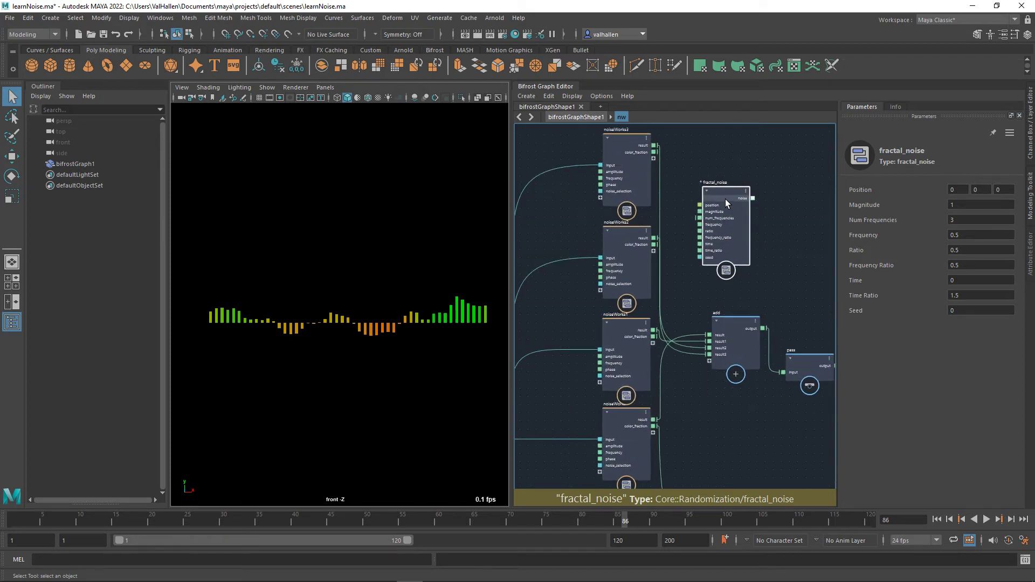
{"action": "middle_click_drag", "start_coordinate": [688, 273], "coordinate": [684, 241]}
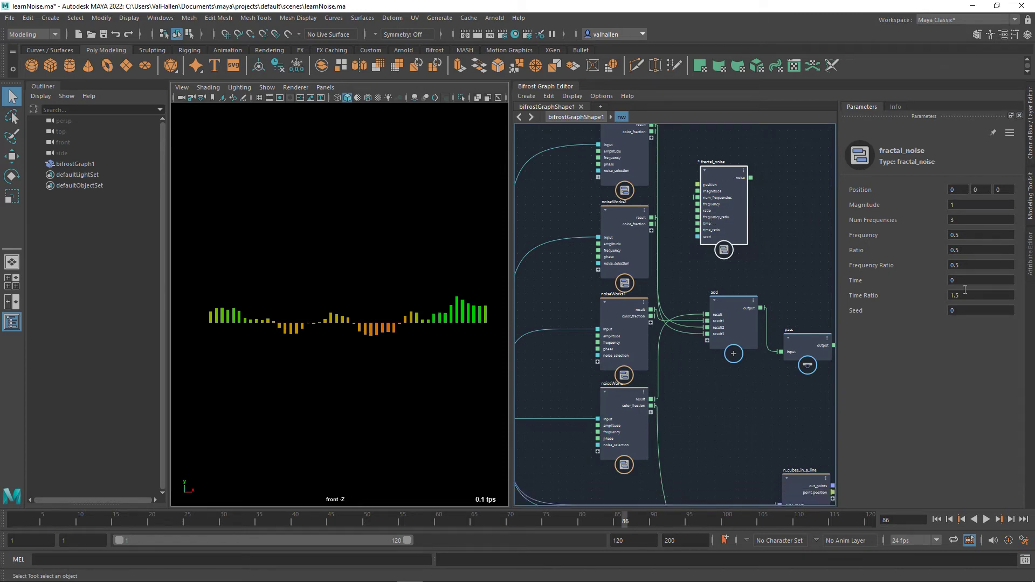
Step: Read the fractal_noise documentation in the Info tab, then deselect the node
{"action": "left_click", "coordinate": [896, 107]}
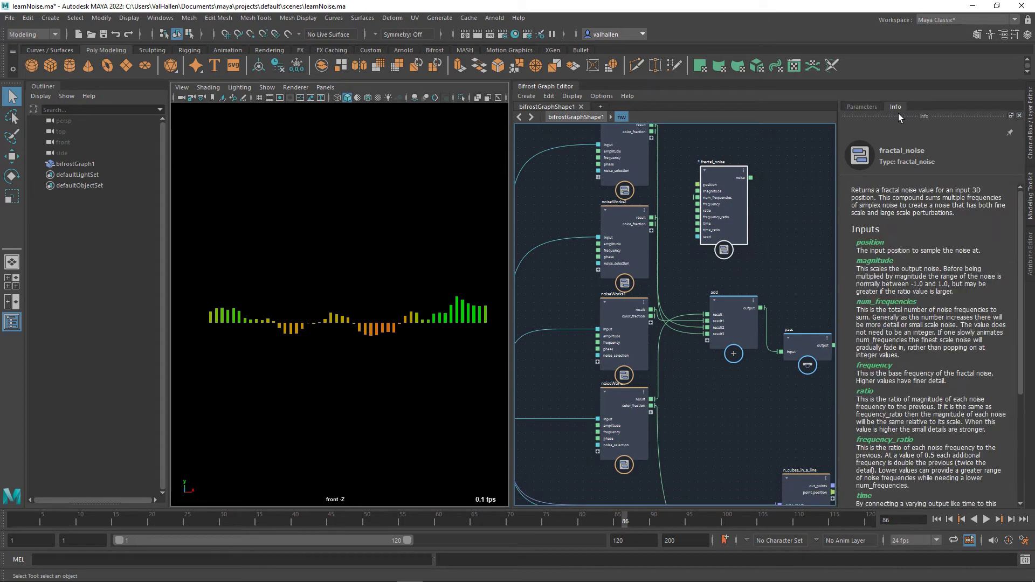
{"action": "scroll", "coordinate": [927, 313], "scroll_direction": "down", "scroll_amount": 5}
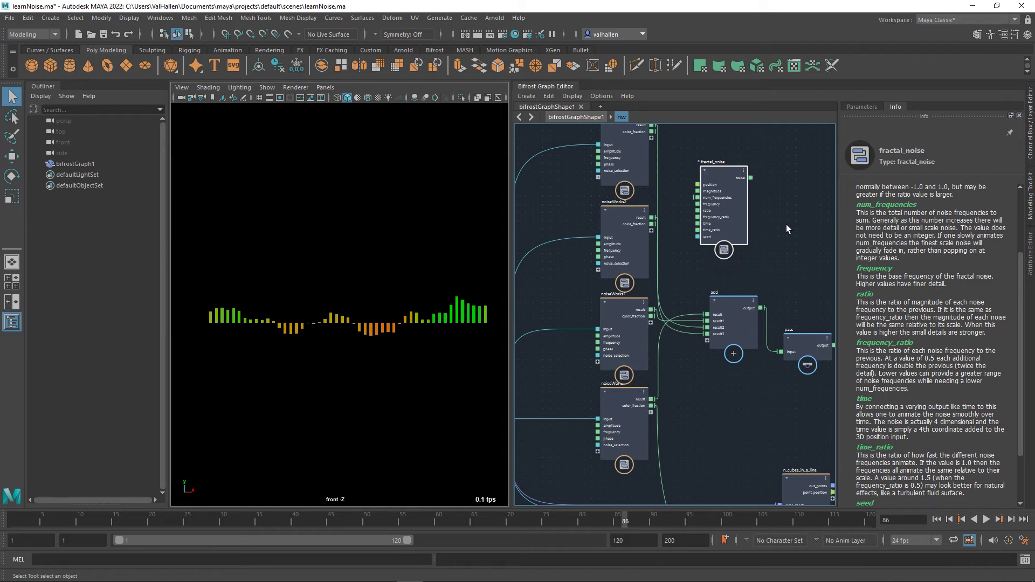
{"action": "left_click", "coordinate": [776, 238]}
Step: Review the current values of each noiseWorks node in turn
{"action": "left_click", "coordinate": [623, 432]}
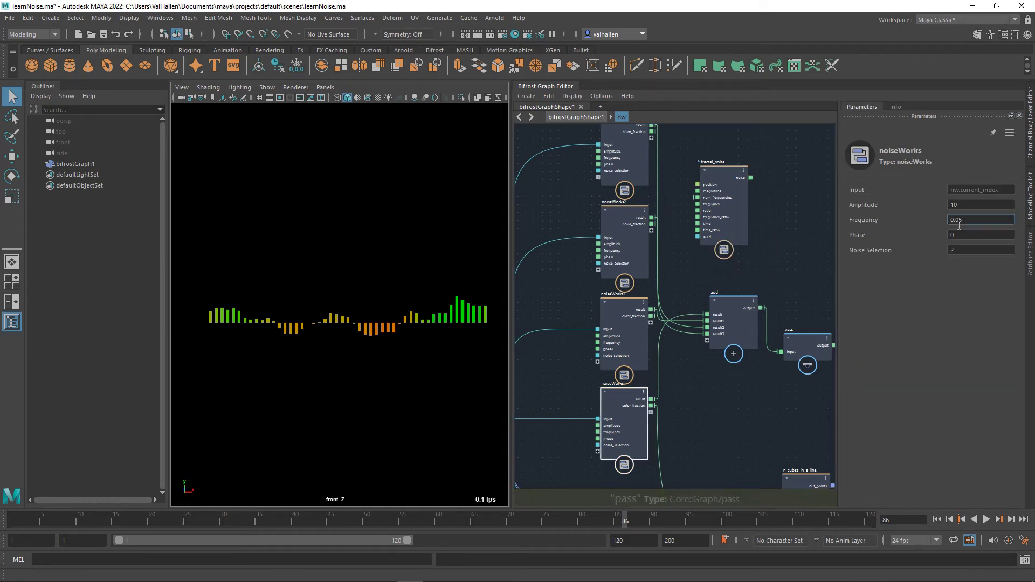
{"action": "left_click", "coordinate": [614, 316]}
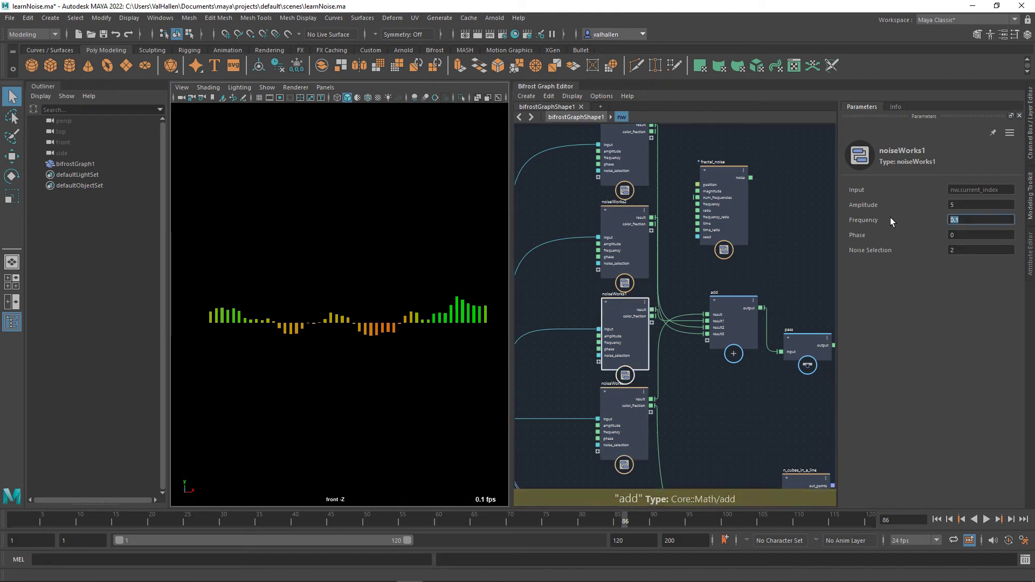
{"action": "left_click", "coordinate": [605, 210]}
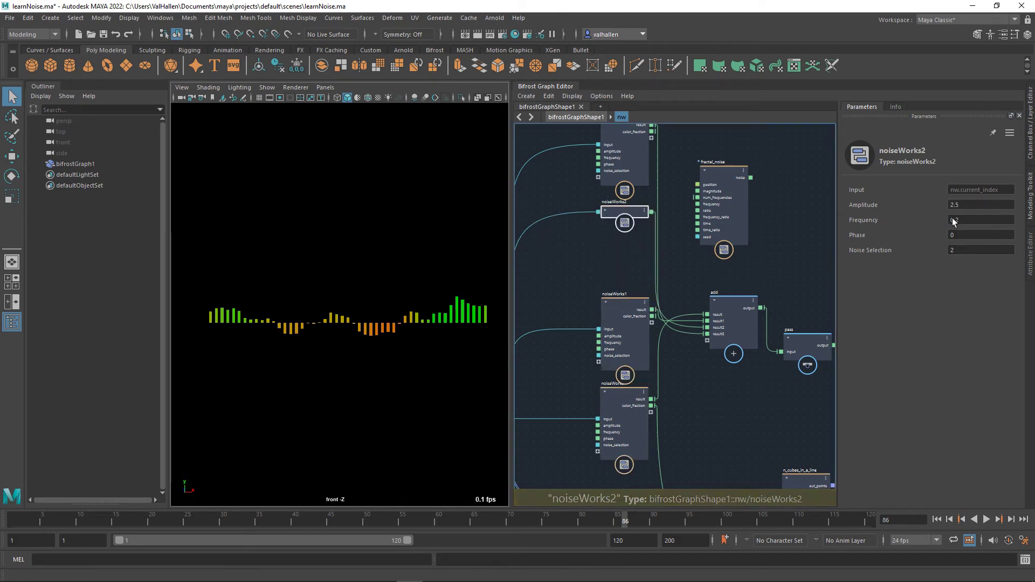
{"action": "left_click", "coordinate": [605, 211]}
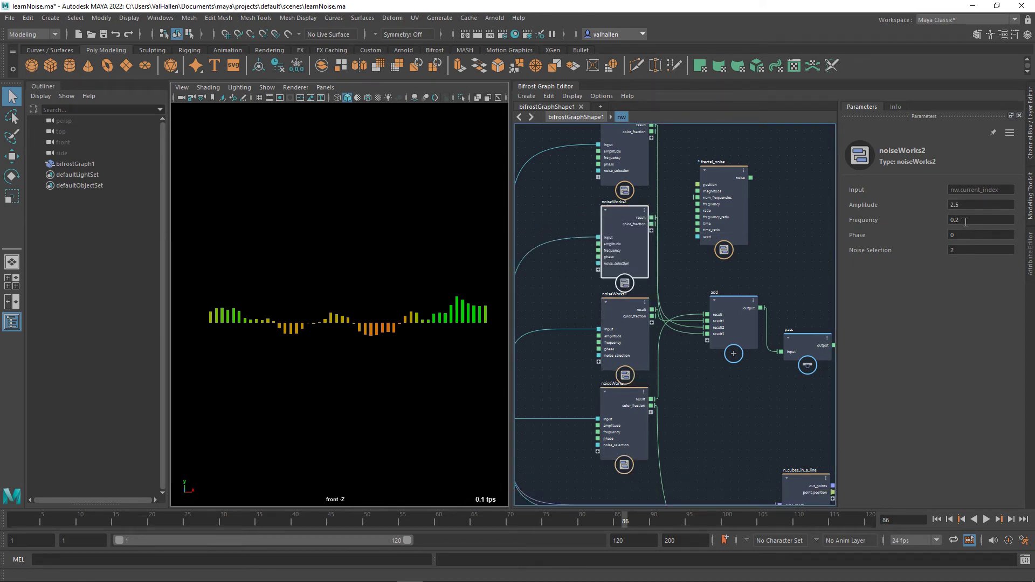
{"action": "left_click", "coordinate": [629, 146]}
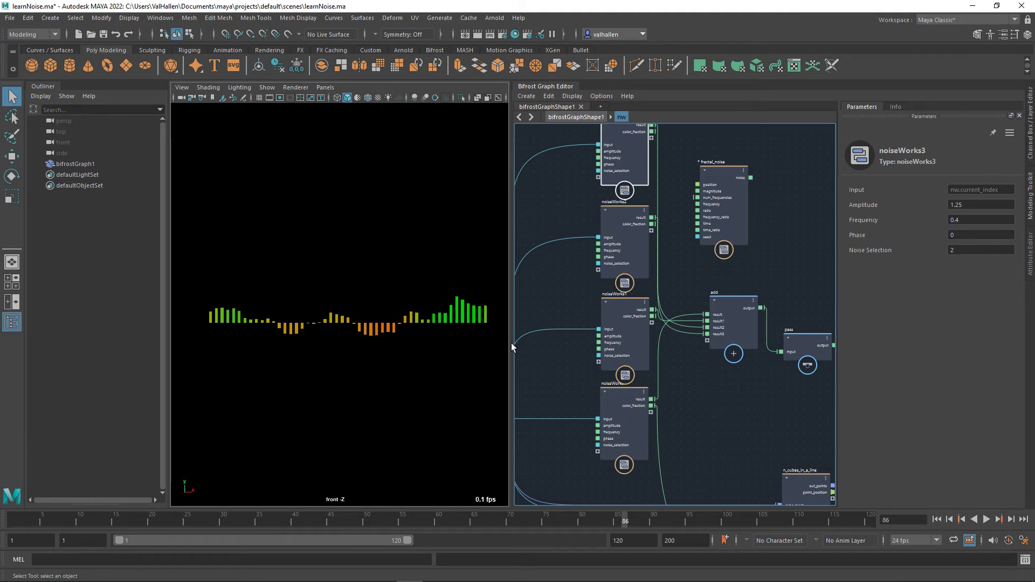
Step: Set Noise Selection to 3 on the bottom noiseWorks node and noiseWorks1
{"action": "left_click", "coordinate": [625, 426]}
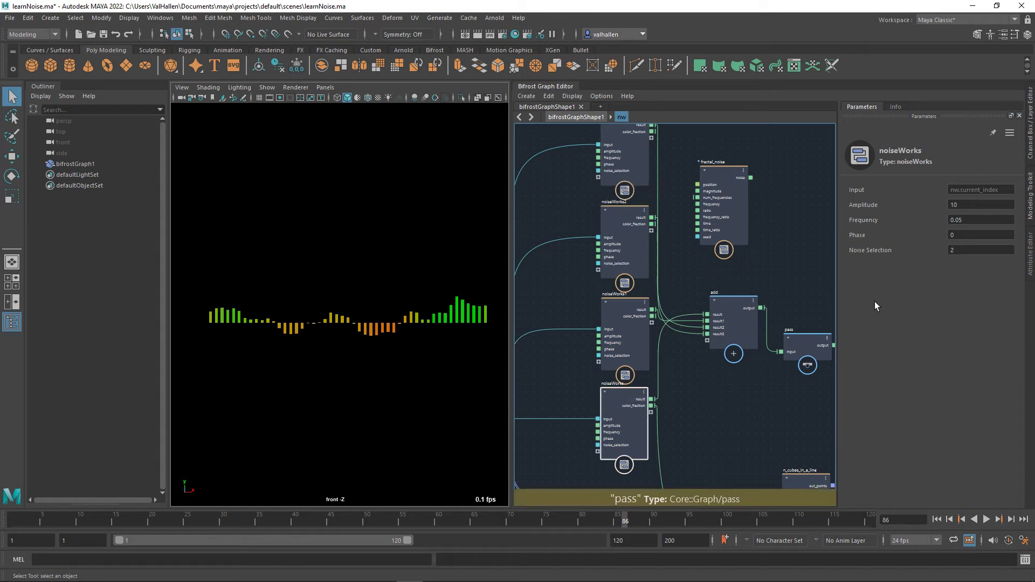
{"action": "left_click", "coordinate": [971, 247]}
{"action": "type", "text": "3"}
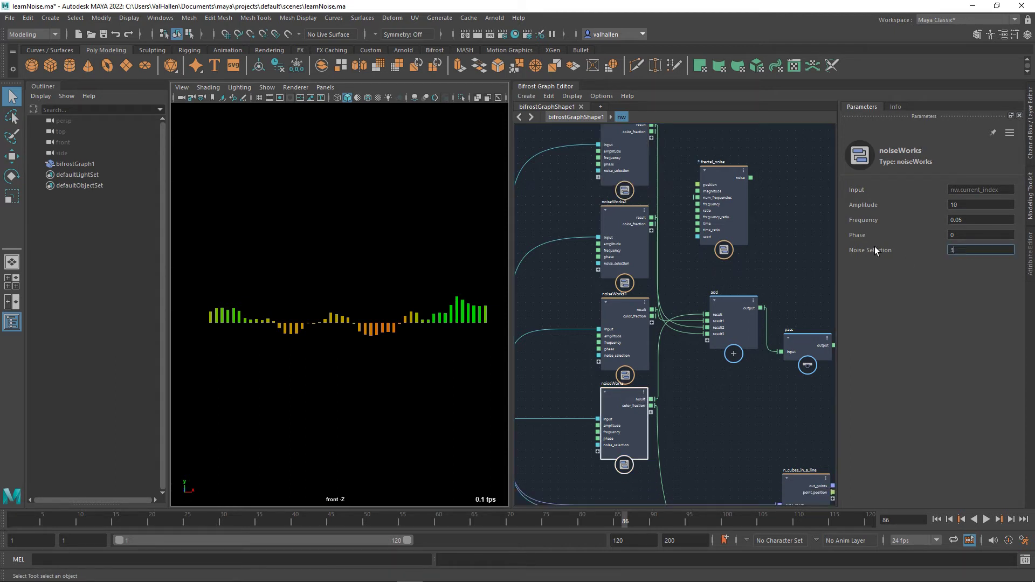
{"action": "key", "text": "Return"}
{"action": "double_click", "coordinate": [953, 251]}
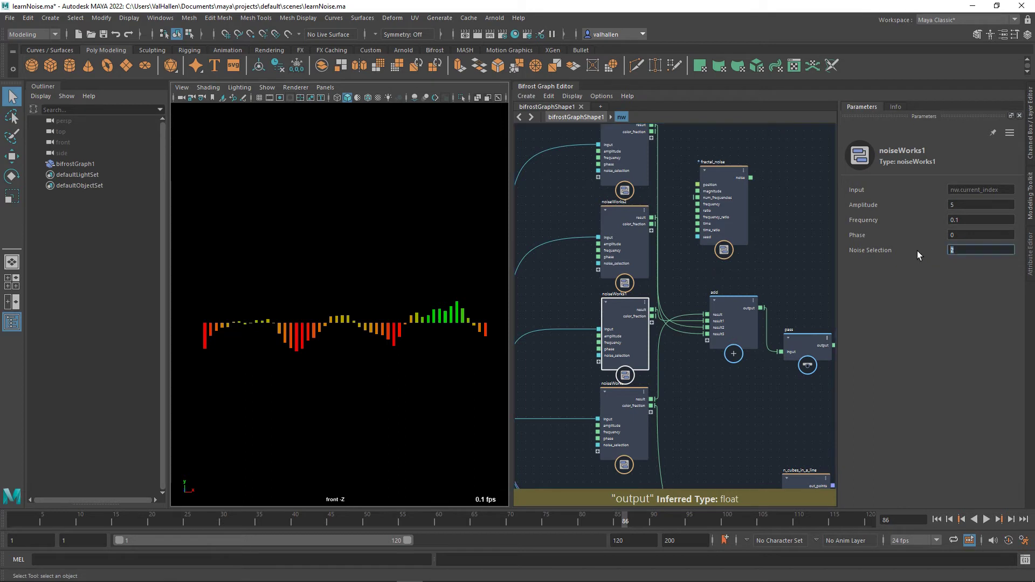
{"action": "type", "text": "3"}
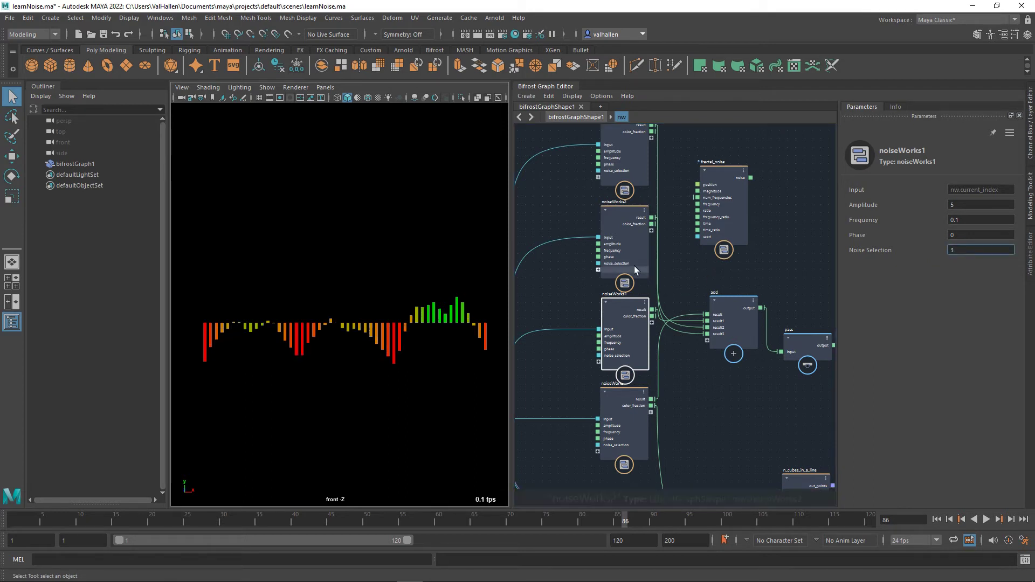
Step: Set Noise Selection to 3 on noiseWorks2 and noiseWorks3
{"action": "left_click", "coordinate": [625, 218]}
{"action": "double_click", "coordinate": [963, 249]}
{"action": "type", "text": "3"}
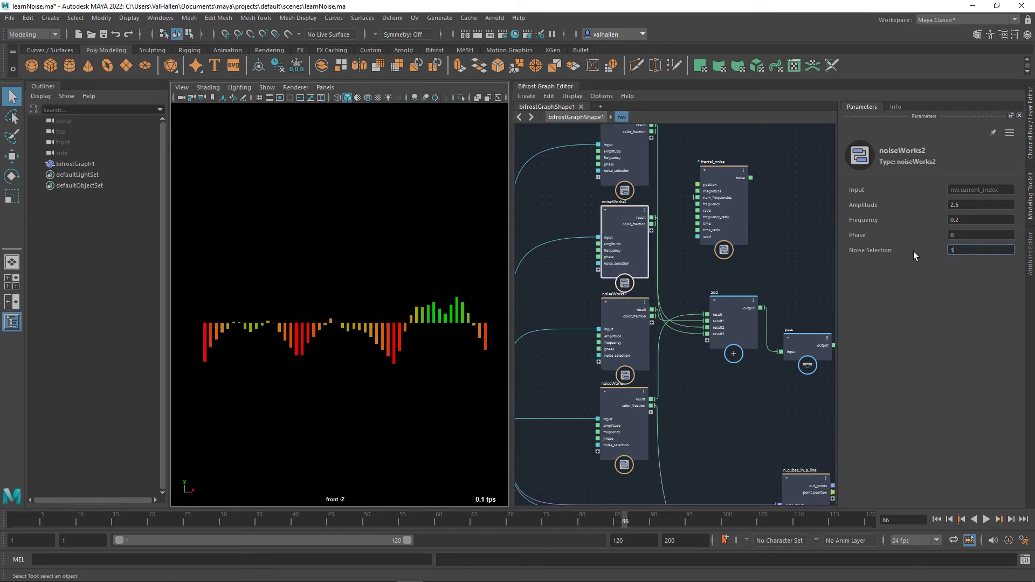
{"action": "left_click", "coordinate": [624, 144]}
{"action": "double_click", "coordinate": [968, 251]}
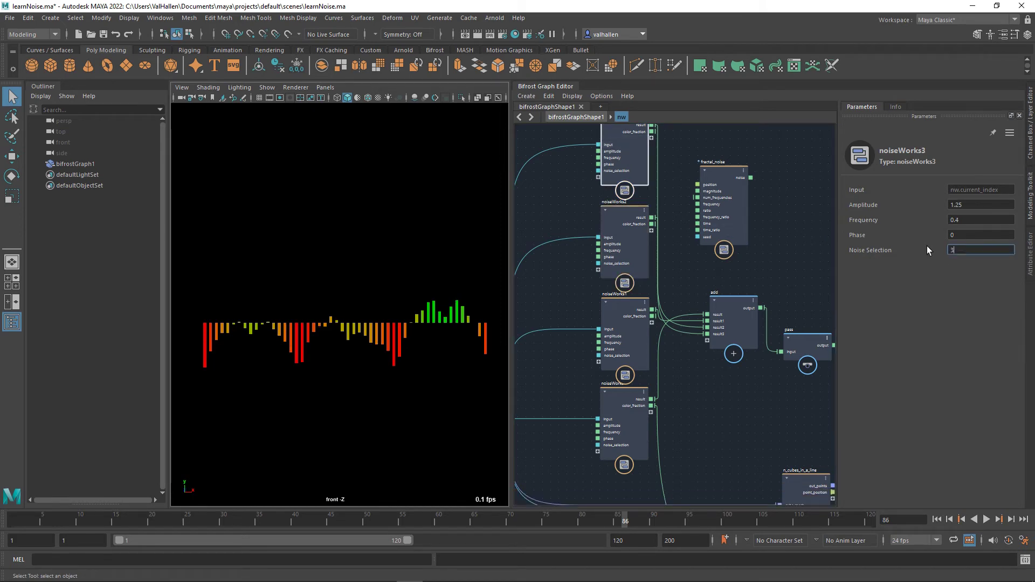
{"action": "key", "text": "Return"}
Step: Cut the add node's input wires and reconnect noiseWorks1, 2 and 3 results into it
{"action": "left_click_drag", "start_coordinate": [697, 318], "coordinate": [703, 356], "text": "ctrl+alt"}
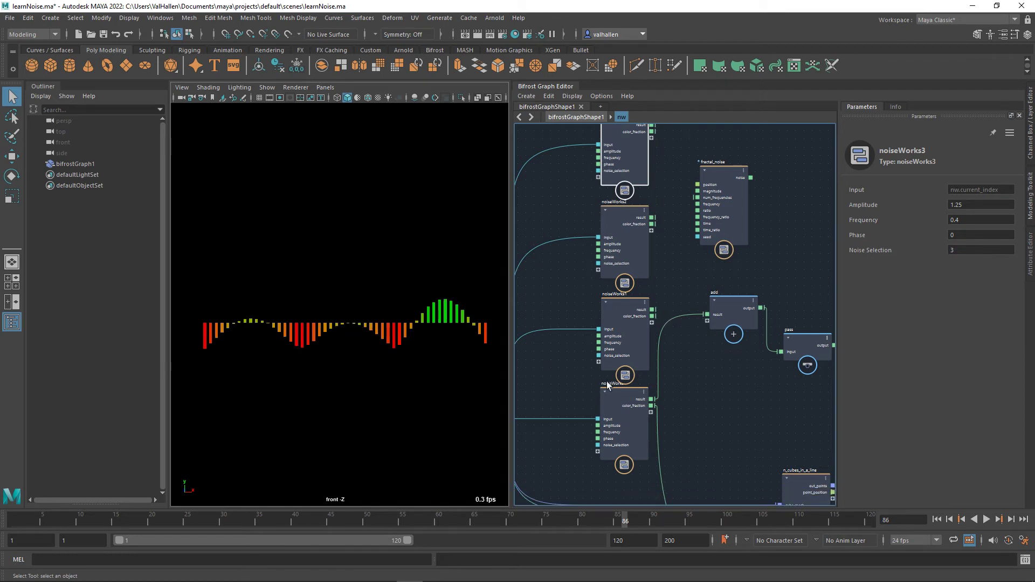
{"action": "left_click_drag", "start_coordinate": [653, 310], "coordinate": [707, 321]}
{"action": "left_click_drag", "start_coordinate": [652, 217], "coordinate": [714, 331]}
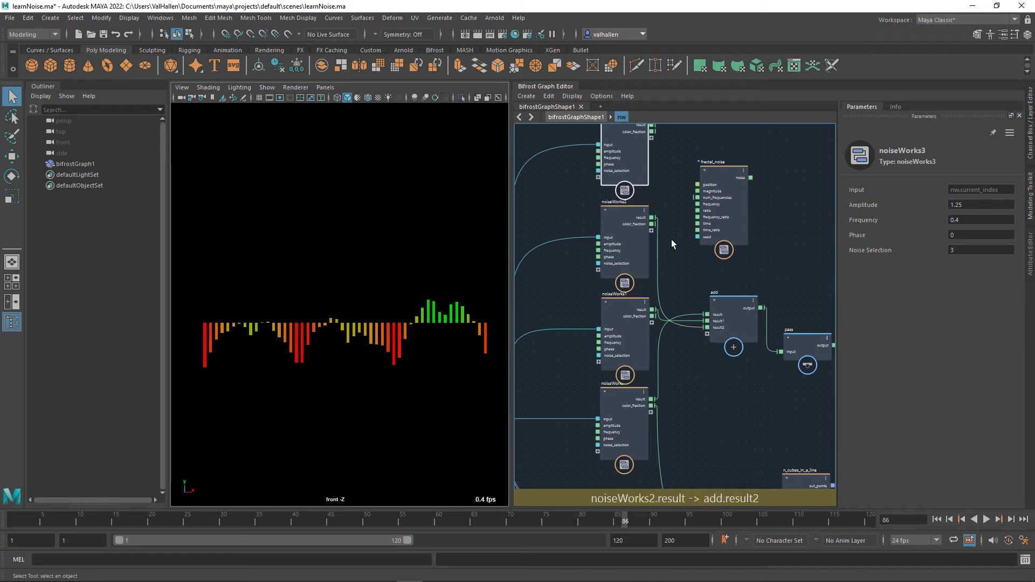
{"action": "left_click_drag", "start_coordinate": [652, 125], "coordinate": [716, 343]}
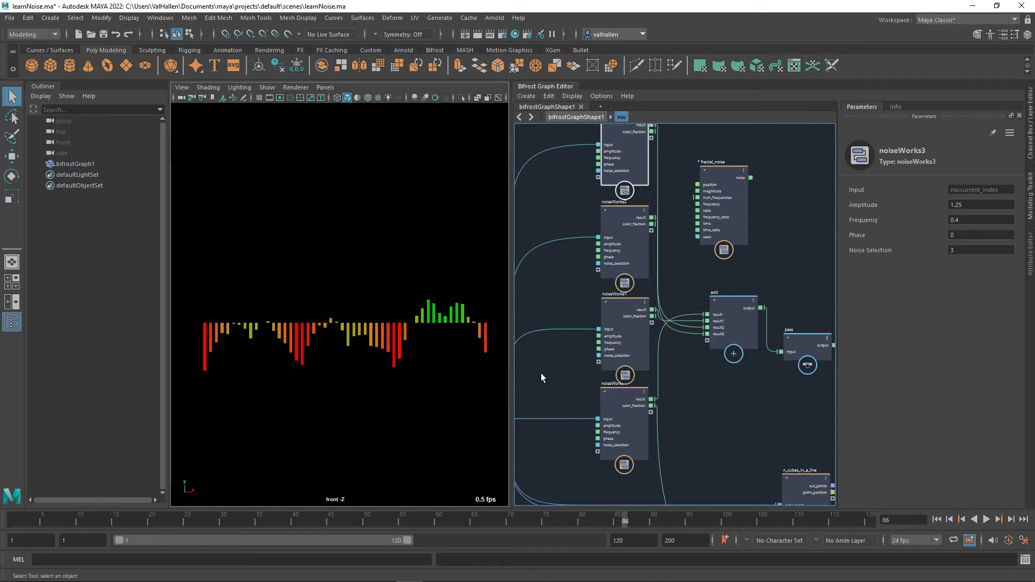
Step: Set Noise Selection back to 0 on noiseWorks, noiseWorks1, noiseWorks2 and noiseWorks3
{"action": "left_click", "coordinate": [612, 424]}
{"action": "left_click", "coordinate": [981, 250]}
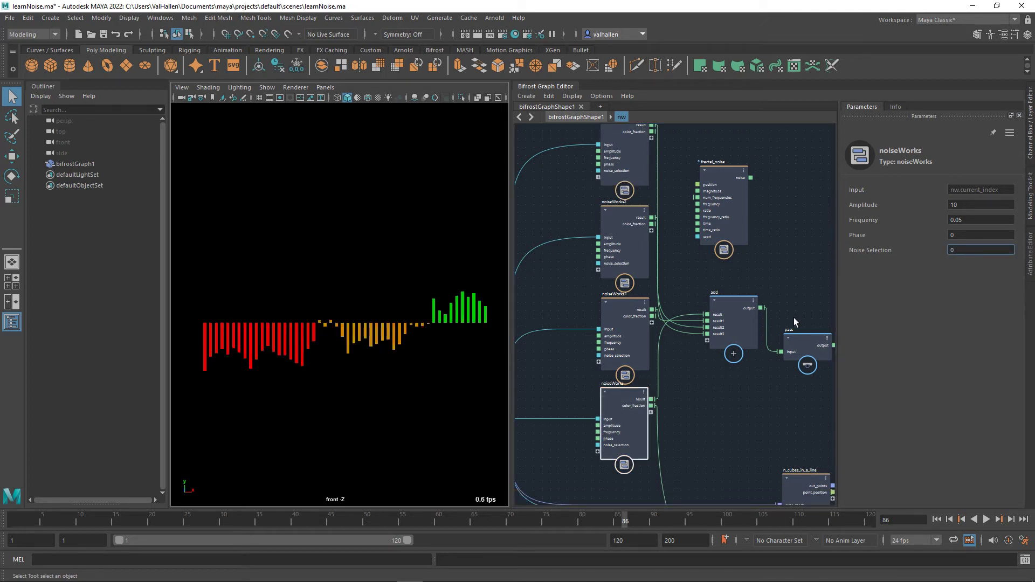
{"action": "left_click", "coordinate": [626, 324]}
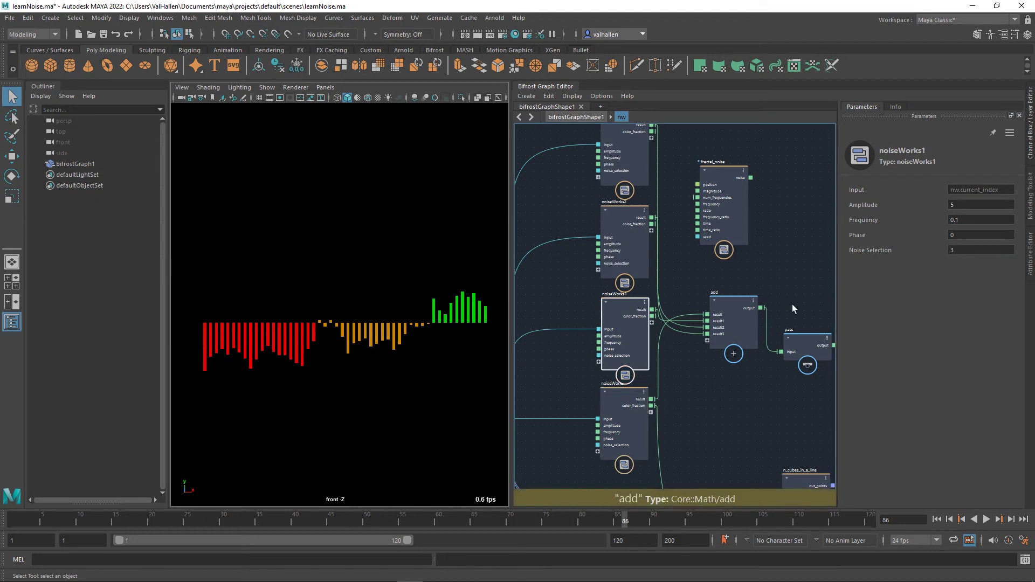
{"action": "double_click", "coordinate": [965, 250]}
{"action": "type", "text": "0"}
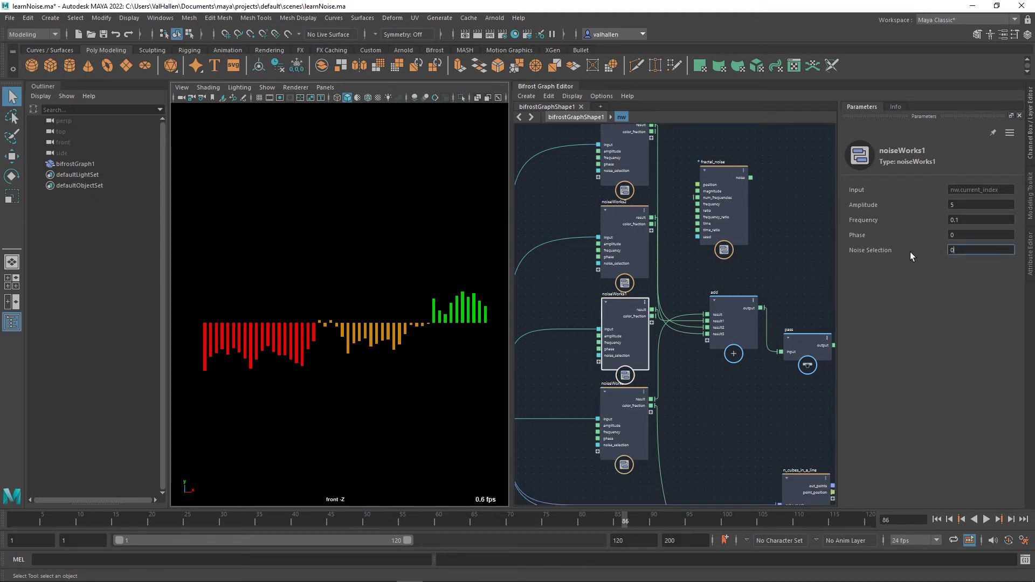
{"action": "left_click", "coordinate": [617, 212]}
{"action": "double_click", "coordinate": [962, 249]}
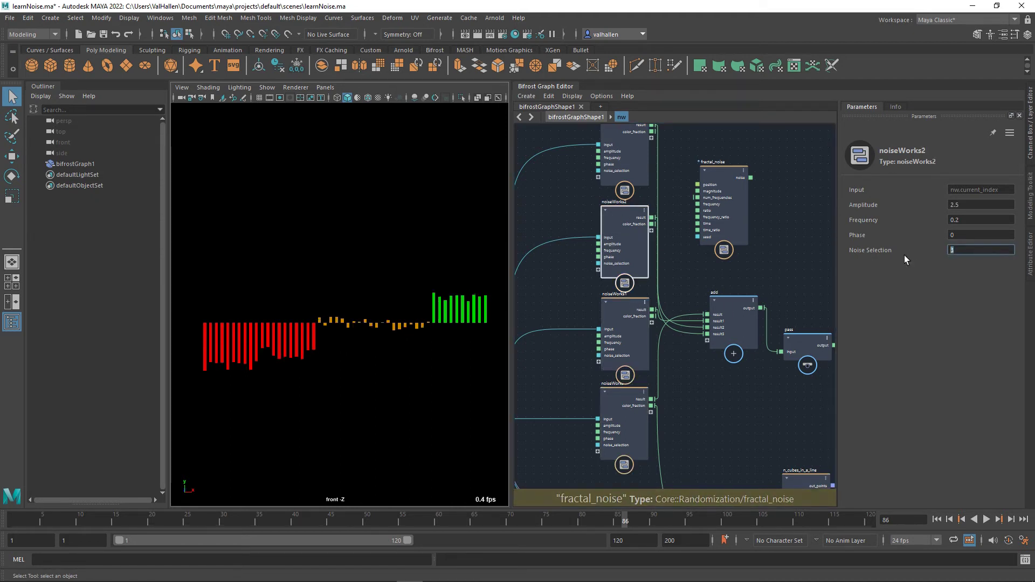
{"action": "key", "text": "Return"}
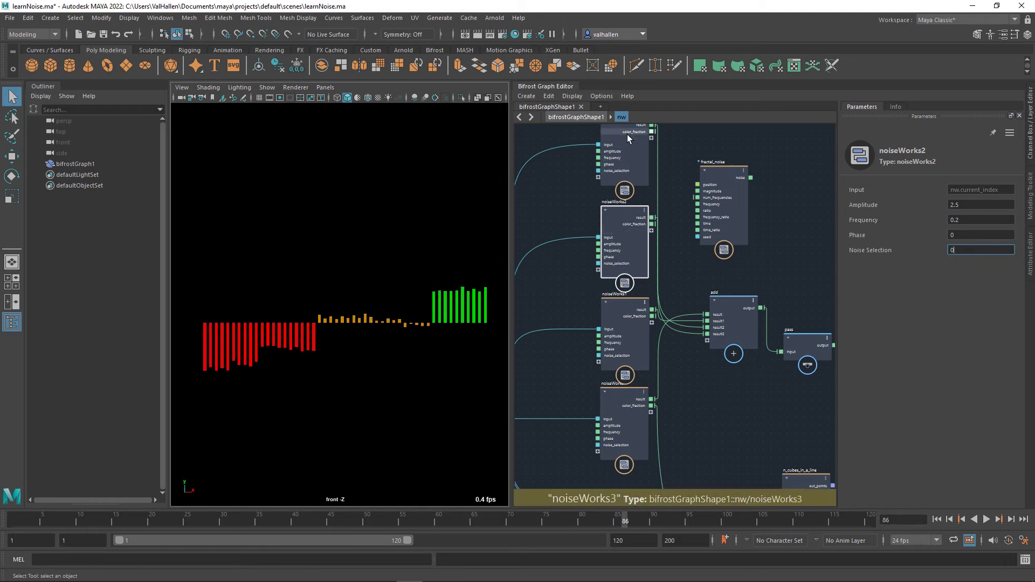
{"action": "left_click", "coordinate": [614, 133]}
{"action": "double_click", "coordinate": [958, 249]}
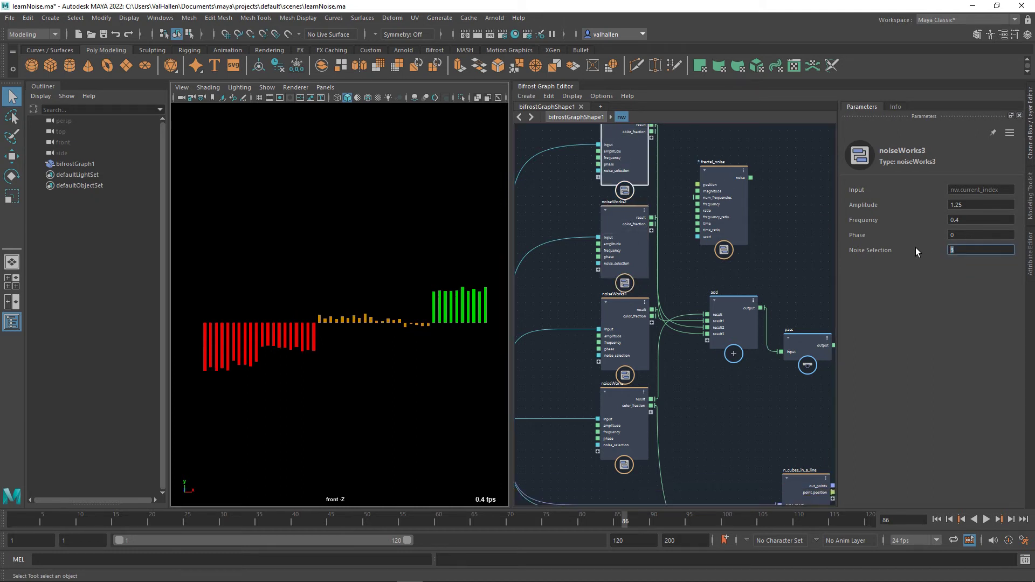
{"action": "type", "text": "0"}
Step: Set Frequency 0.125 on the bottom noiseWorks node and 0.25 on noiseWorks1
{"action": "left_click", "coordinate": [623, 406]}
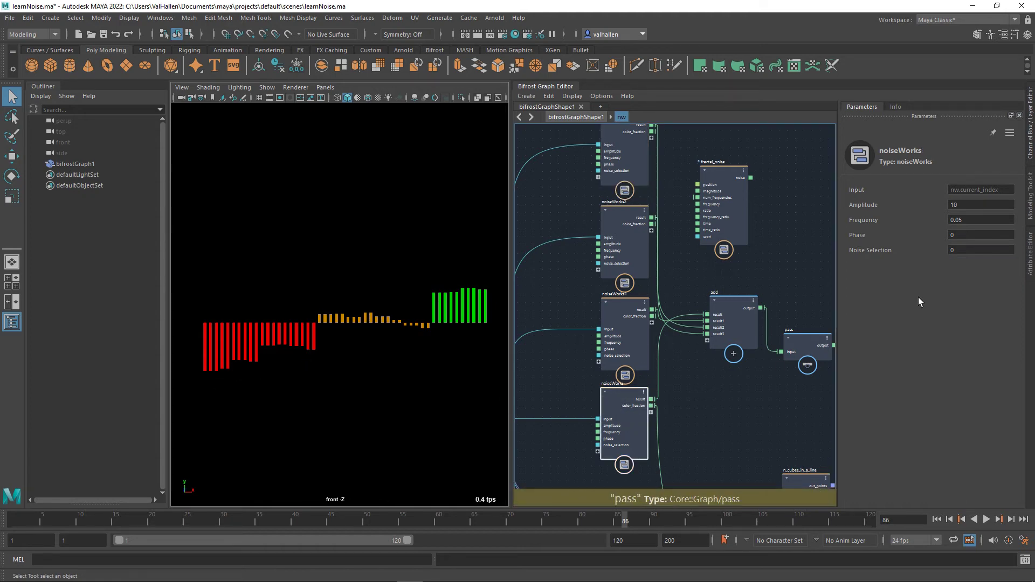
{"action": "left_click", "coordinate": [965, 220]}
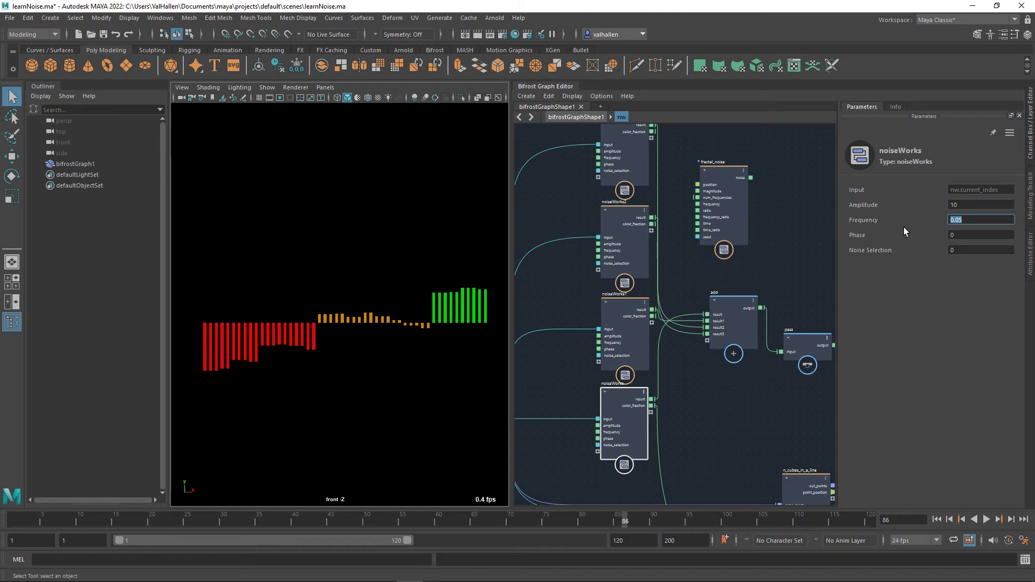
{"action": "type", "text": "0.125"}
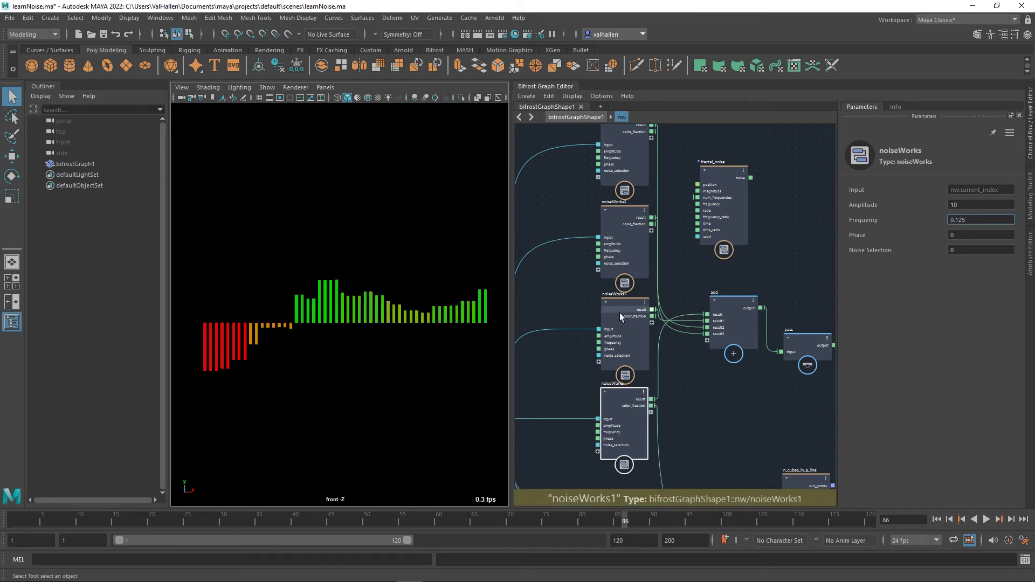
{"action": "left_click", "coordinate": [619, 313]}
{"action": "left_click", "coordinate": [908, 225]}
{"action": "type", "text": "0.25"}
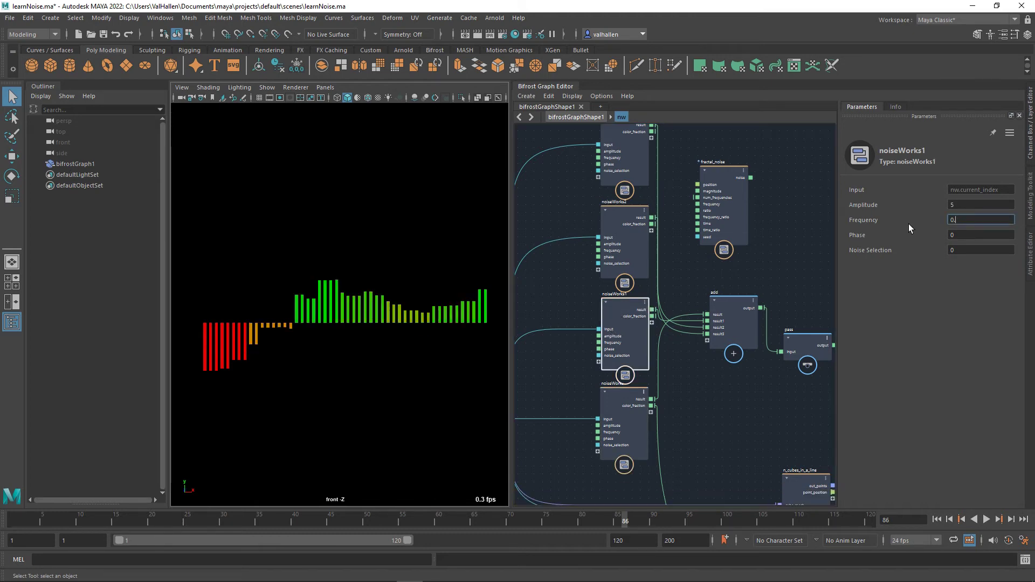
{"action": "key", "text": "Return"}
Step: Set Frequency 0.5 on noiseWorks2 and 1 on noiseWorks3, then select fractal_noise
{"action": "left_click", "coordinate": [631, 229]}
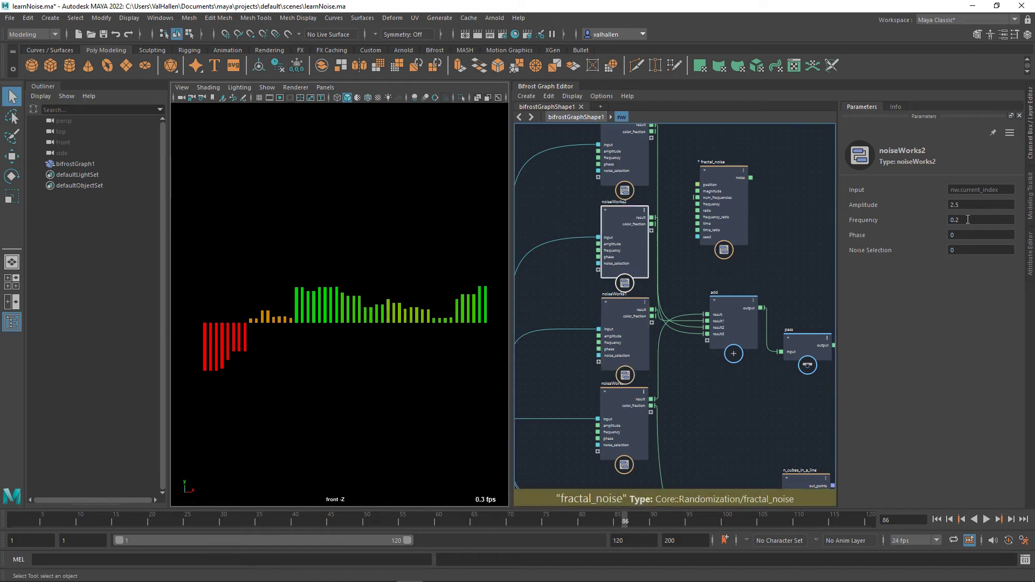
{"action": "left_click", "coordinate": [910, 227]}
{"action": "type", "text": "0.5"}
{"action": "key", "text": "Return"}
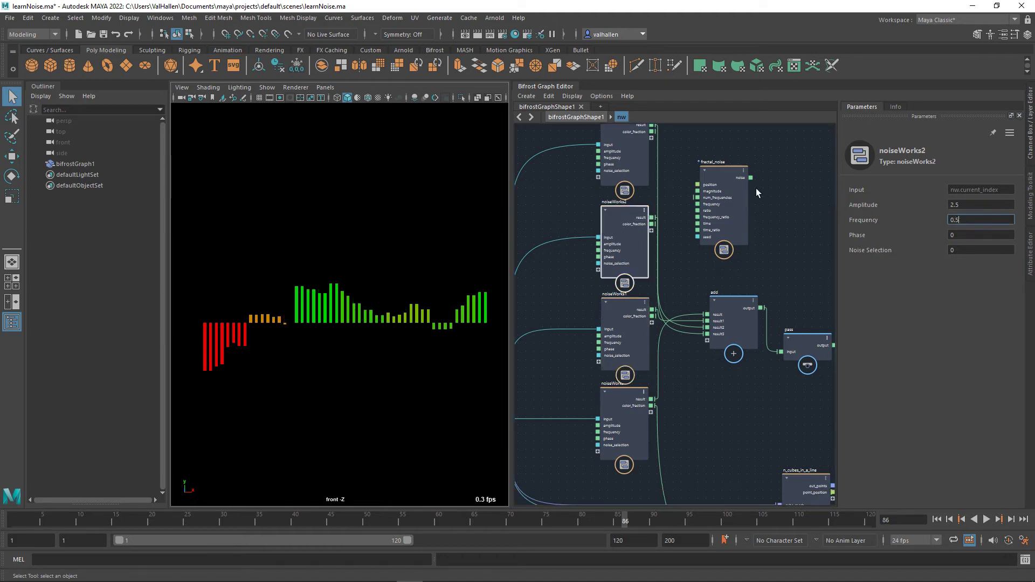
{"action": "left_click", "coordinate": [641, 161]}
{"action": "left_click", "coordinate": [901, 218]}
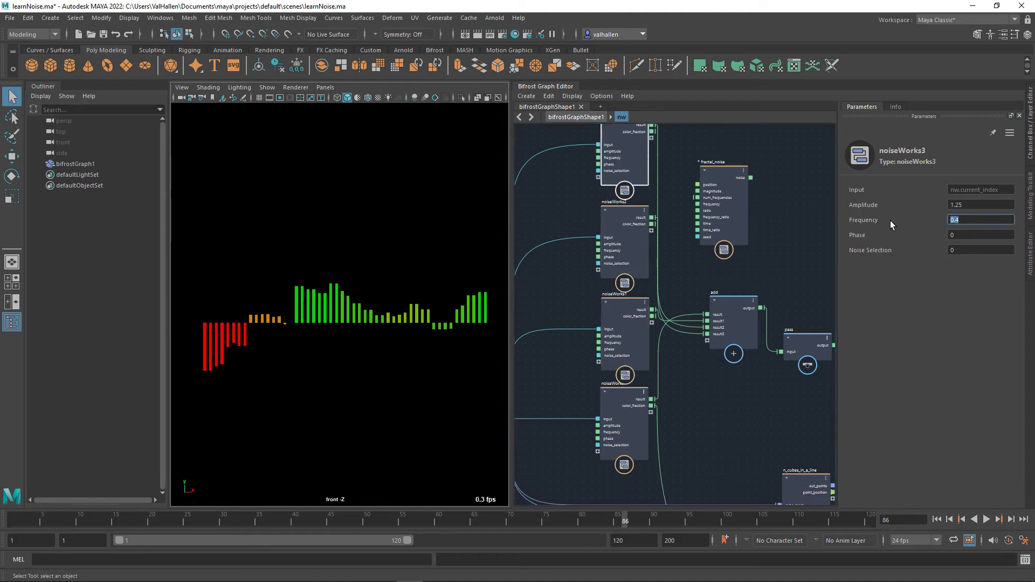
{"action": "type", "text": "1"}
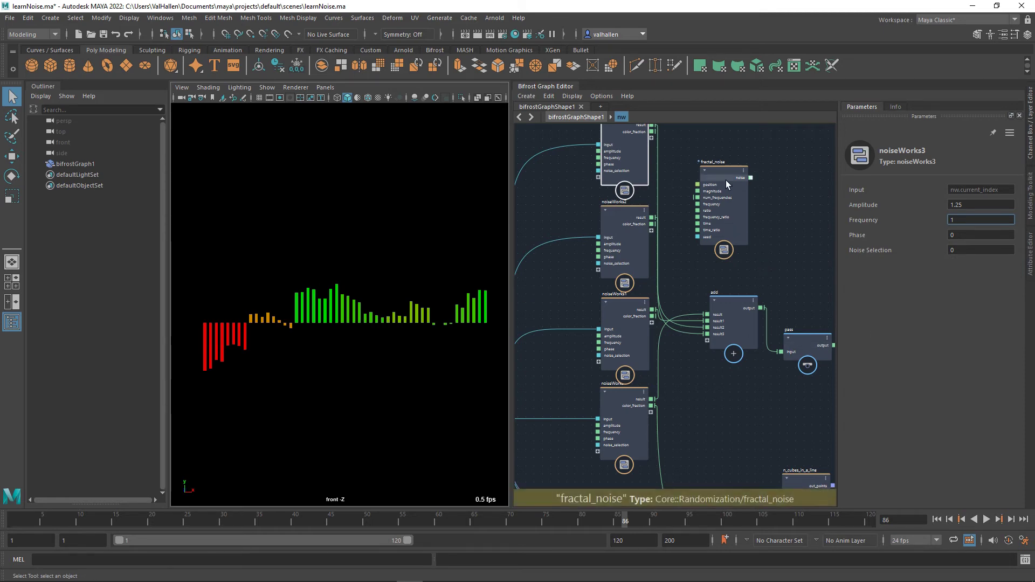
{"action": "left_click_drag", "start_coordinate": [726, 180], "coordinate": [736, 183]}
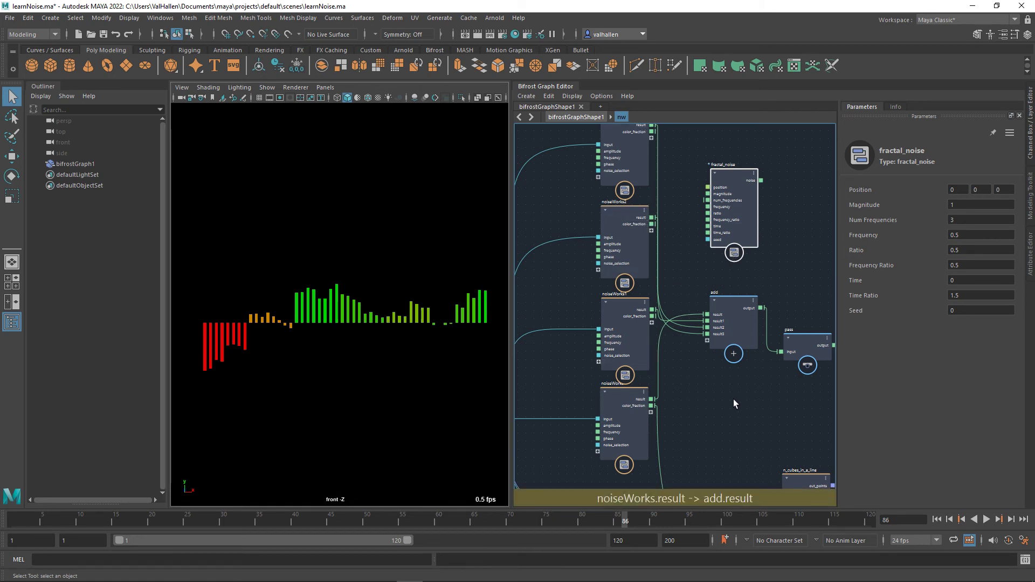
{"action": "key", "text": "a"}
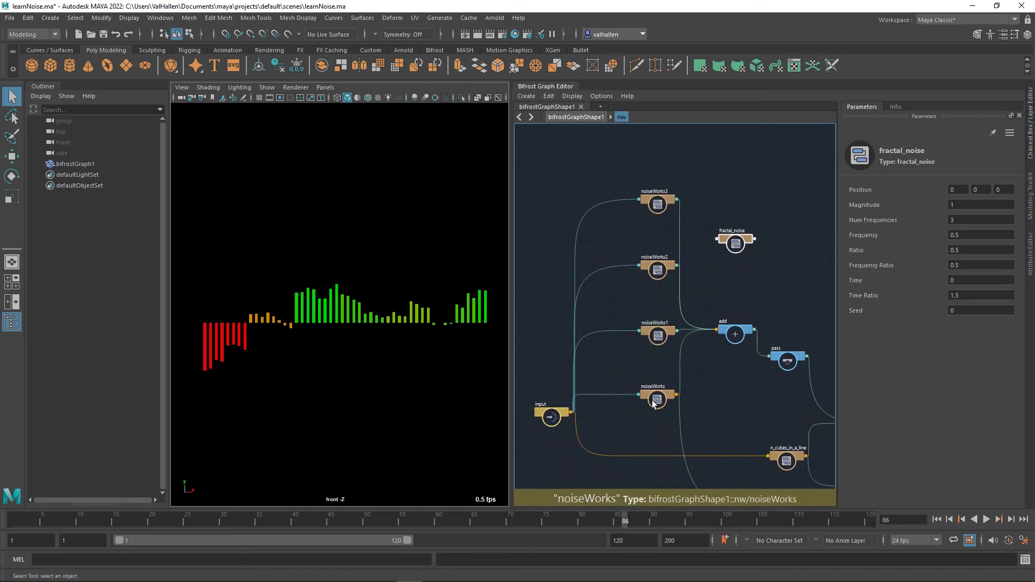
{"action": "double_click", "coordinate": [664, 399]}
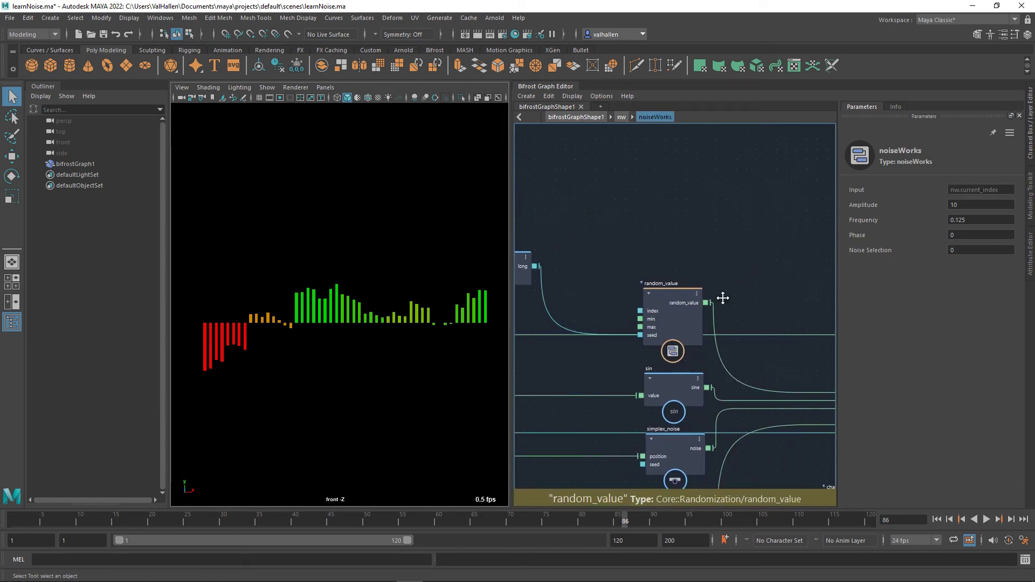
{"action": "middle_click_drag", "start_coordinate": [508, 246], "coordinate": [676, 358]}
{"action": "scroll", "coordinate": [675, 355], "scroll_direction": "up", "scroll_amount": 2}
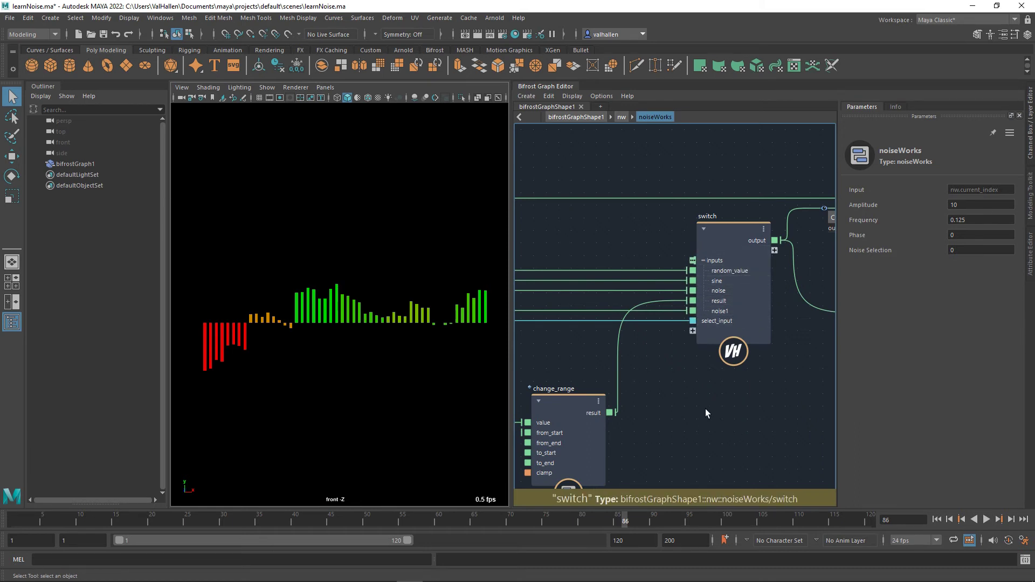
{"action": "key", "text": "u"}
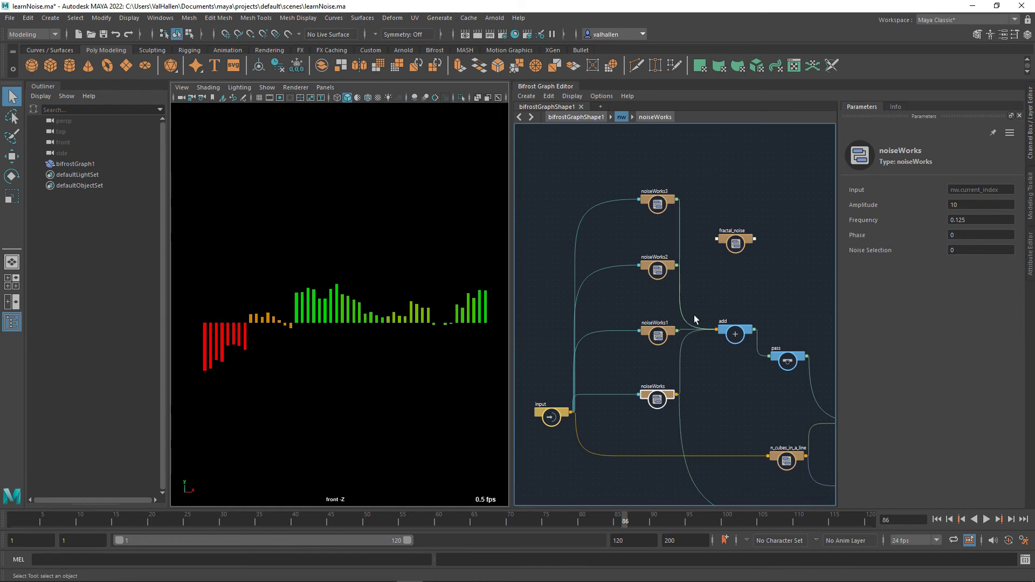
{"action": "key", "text": "3"}
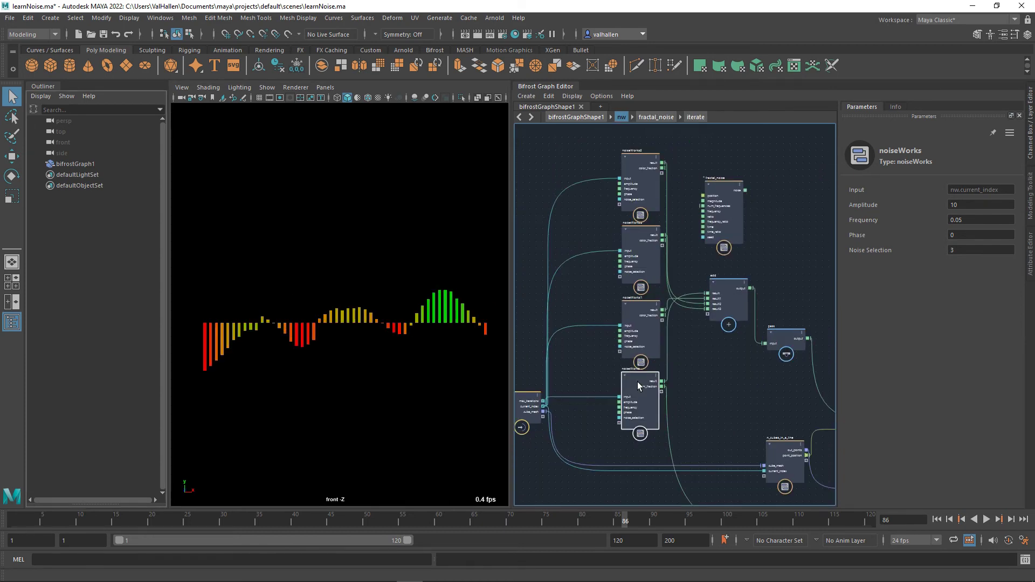
Step: Start editing the Phase values of noiseWorks, noiseWorks1 (2), noiseWorks2 and noiseWorks3
{"action": "left_click", "coordinate": [962, 236]}
{"action": "type", "text": "1"}
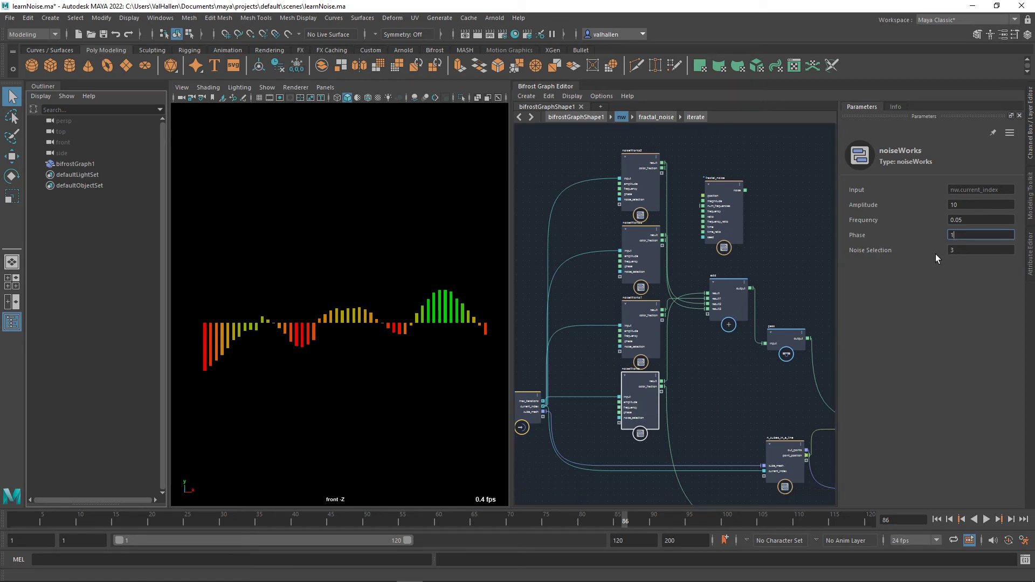
{"action": "left_click", "coordinate": [644, 323]}
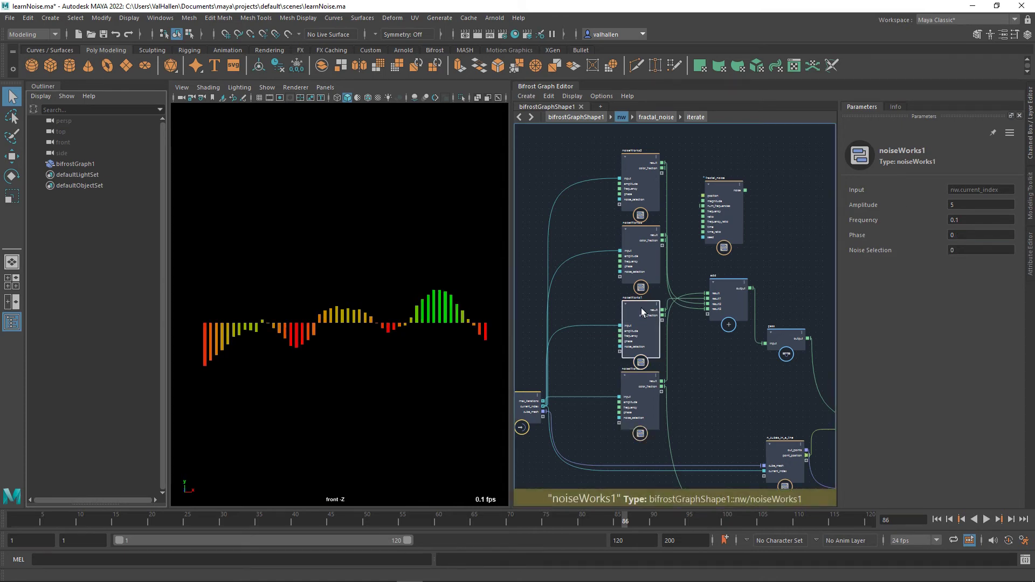
{"action": "left_click", "coordinate": [962, 235]}
{"action": "type", "text": "2"}
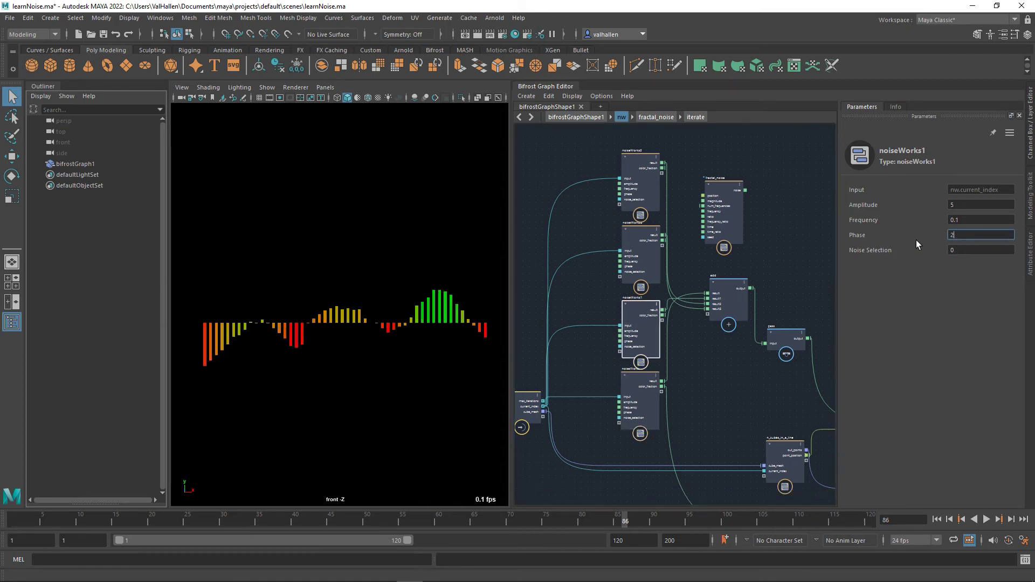
{"action": "left_click", "coordinate": [652, 239]}
{"action": "left_click", "coordinate": [957, 235]}
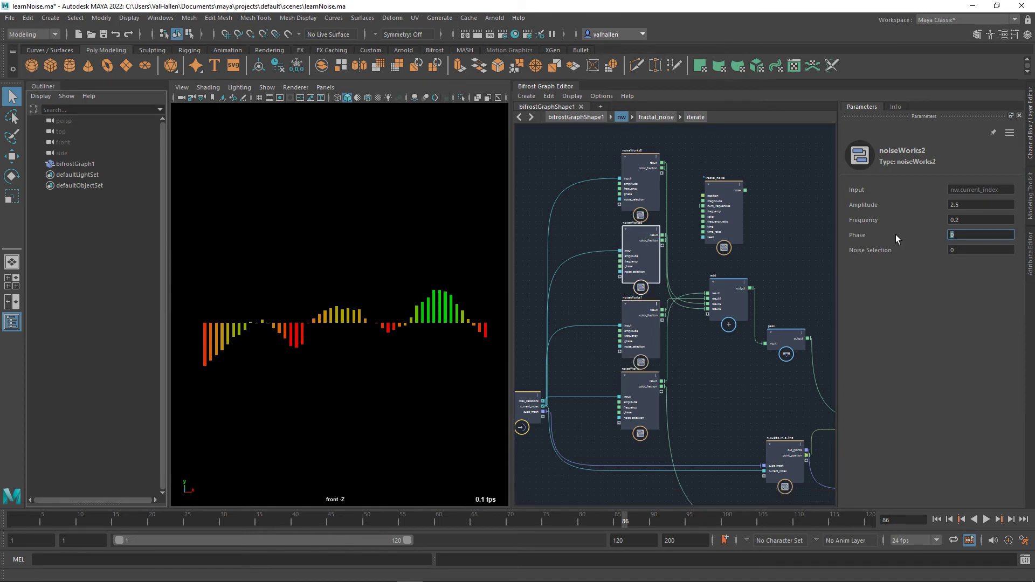
{"action": "key", "text": "Return"}
{"action": "left_click", "coordinate": [642, 186]}
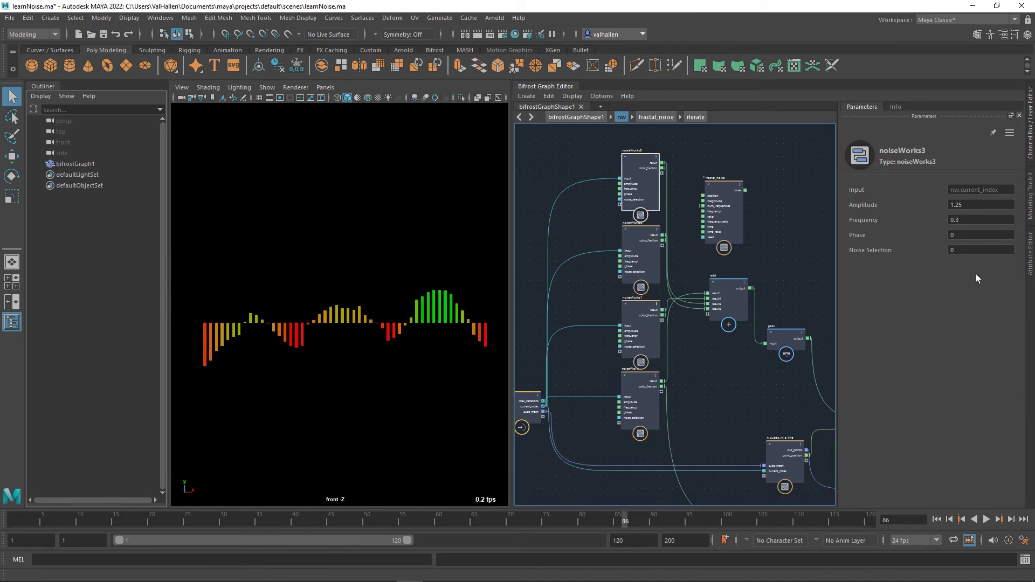
{"action": "left_click", "coordinate": [954, 235]}
{"action": "type", "text": "8"}
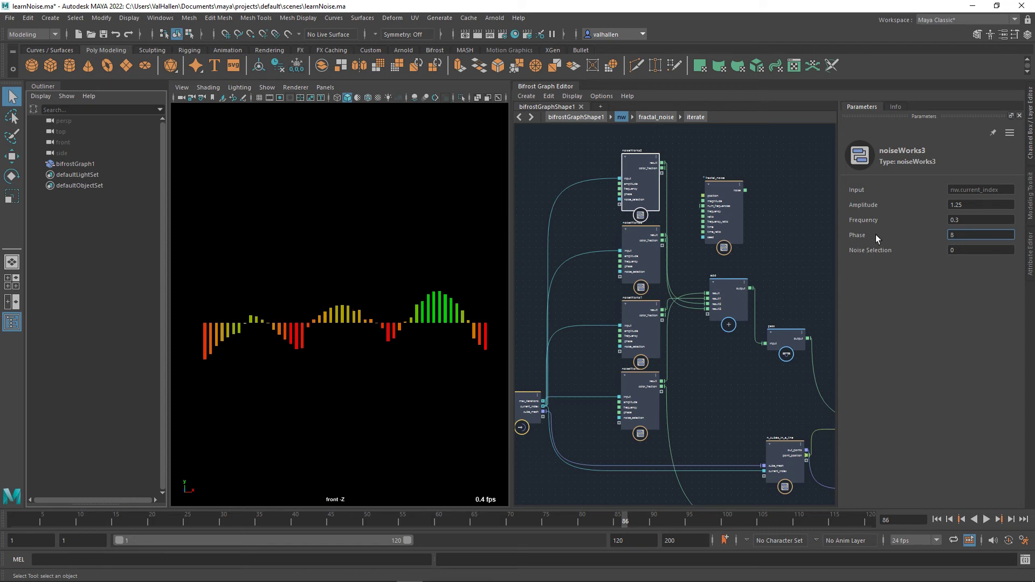
Step: Compare the nodes' settings and try noiseWorks3's Phase at 16, then settle on 8
{"action": "left_click", "coordinate": [649, 260]}
{"action": "double_click", "coordinate": [970, 239]}
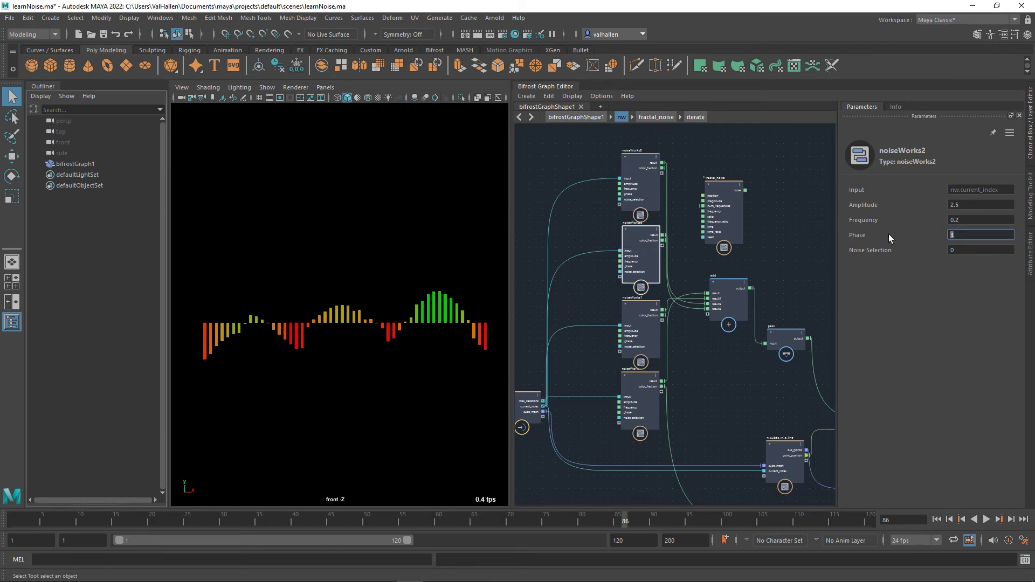
{"action": "left_click", "coordinate": [638, 317]}
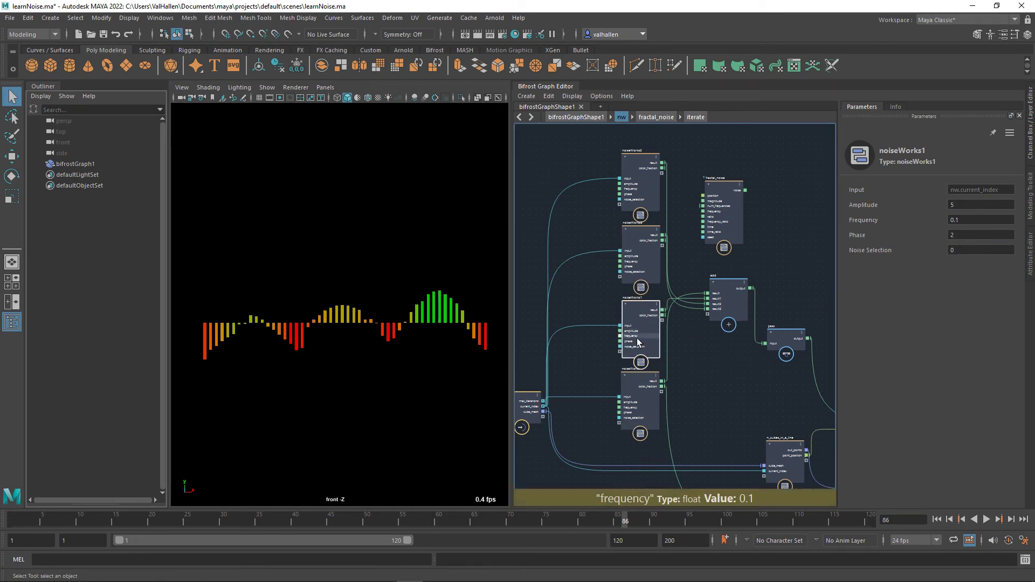
{"action": "left_click", "coordinate": [645, 255]}
{"action": "left_click", "coordinate": [643, 165]}
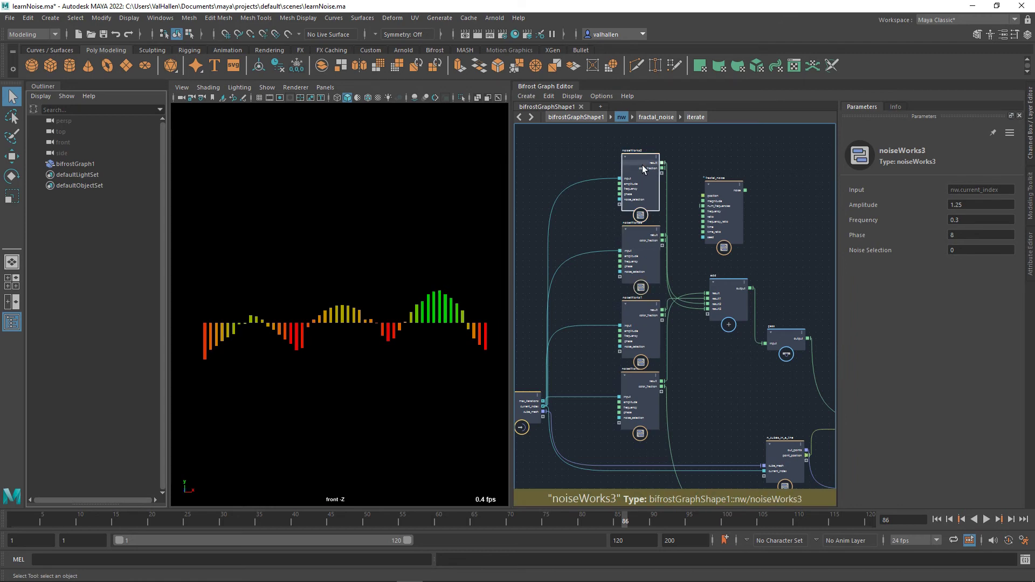
{"action": "double_click", "coordinate": [960, 235]}
{"action": "type", "text": "16"}
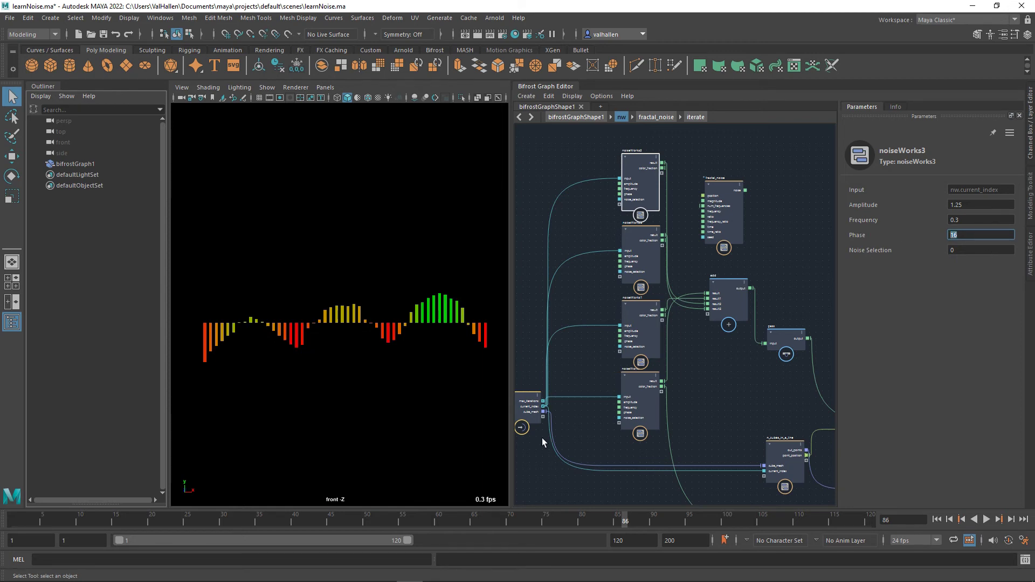
{"action": "left_click", "coordinate": [640, 331]}
{"action": "left_click", "coordinate": [654, 207]}
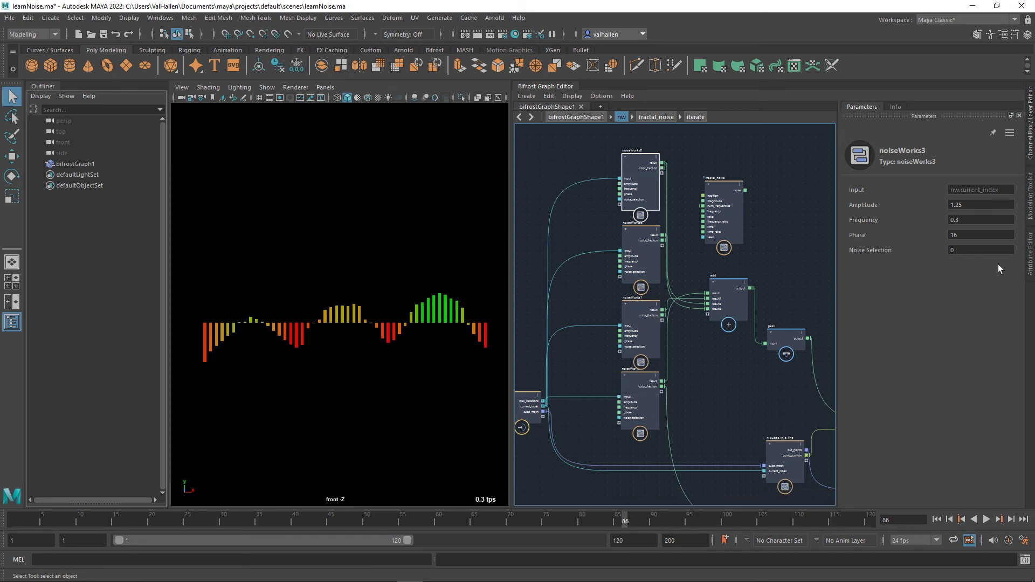
{"action": "left_click", "coordinate": [957, 235]}
{"action": "type", "text": "8"}
{"action": "key", "text": "Return"}
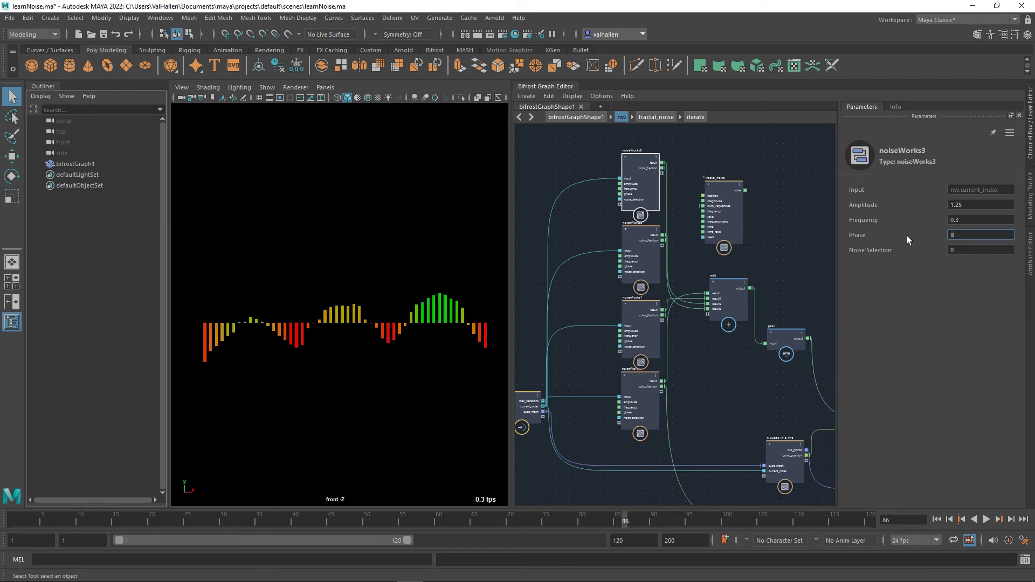
Step: Set the four noiseWorks Phases to 10, 20, 40 and 80, and delete fractal_noise
{"action": "left_click", "coordinate": [650, 405]}
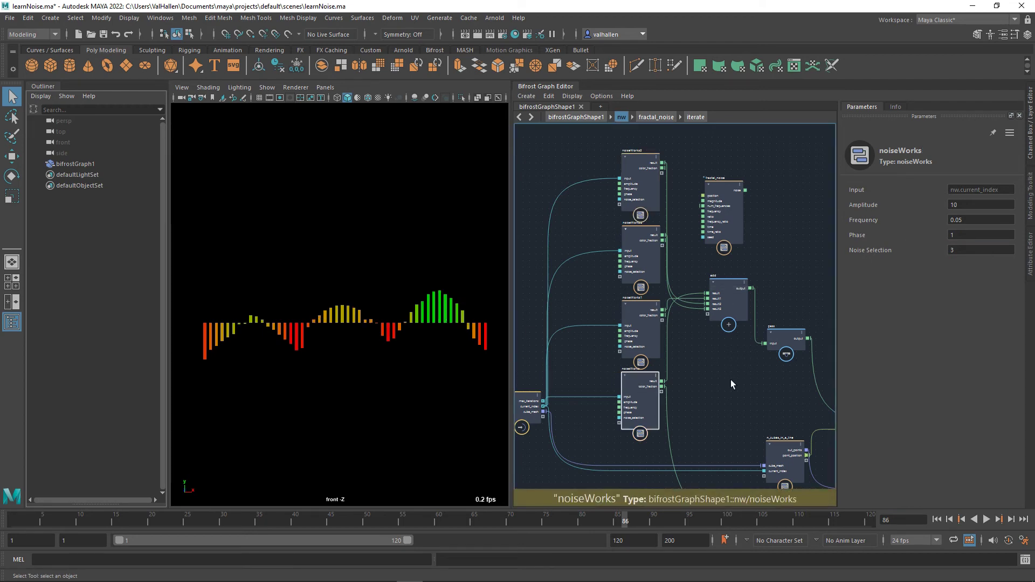
{"action": "type", "text": "10"}
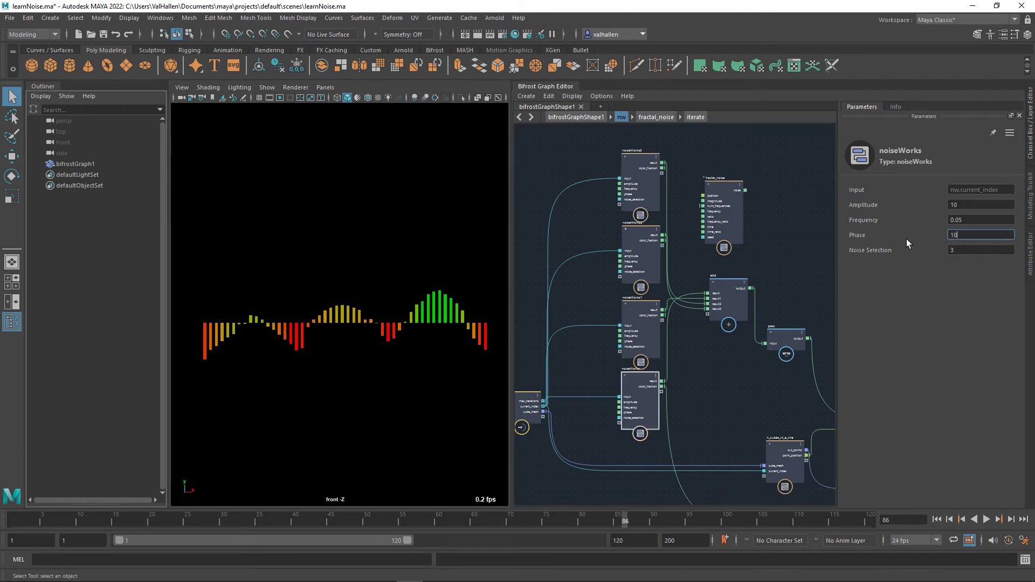
{"action": "left_click", "coordinate": [635, 342]}
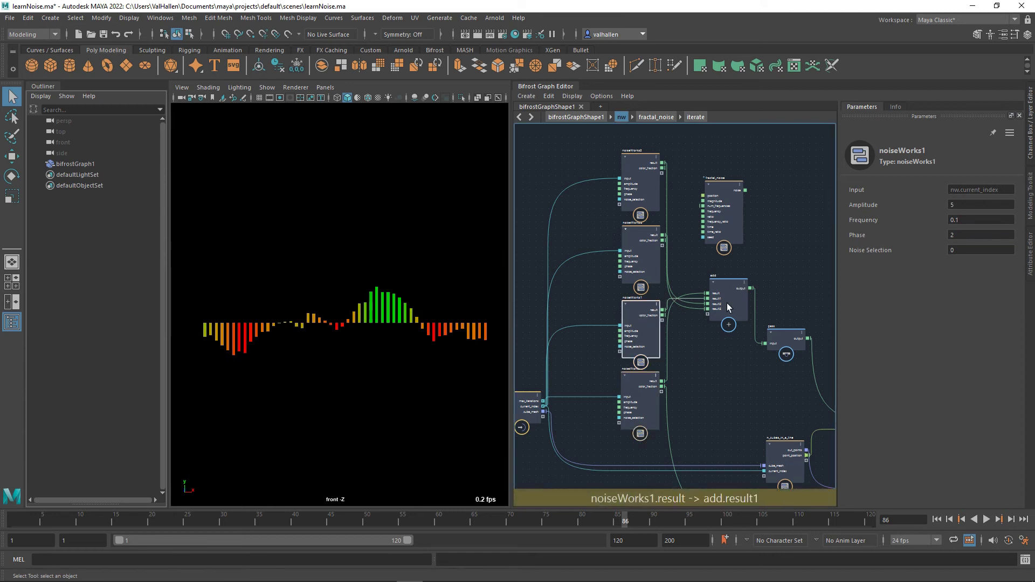
{"action": "type", "text": "20"}
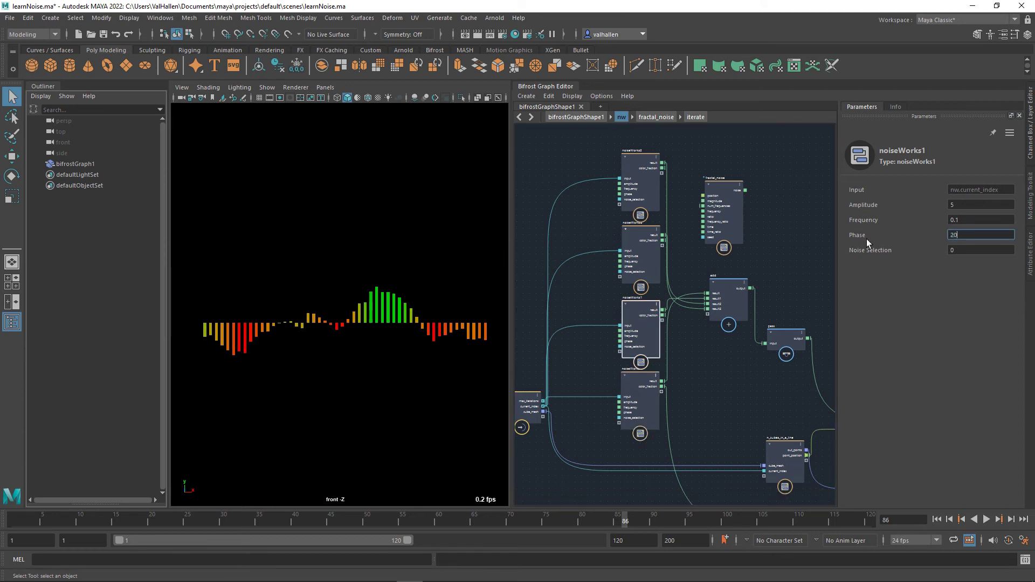
{"action": "left_click", "coordinate": [650, 245]}
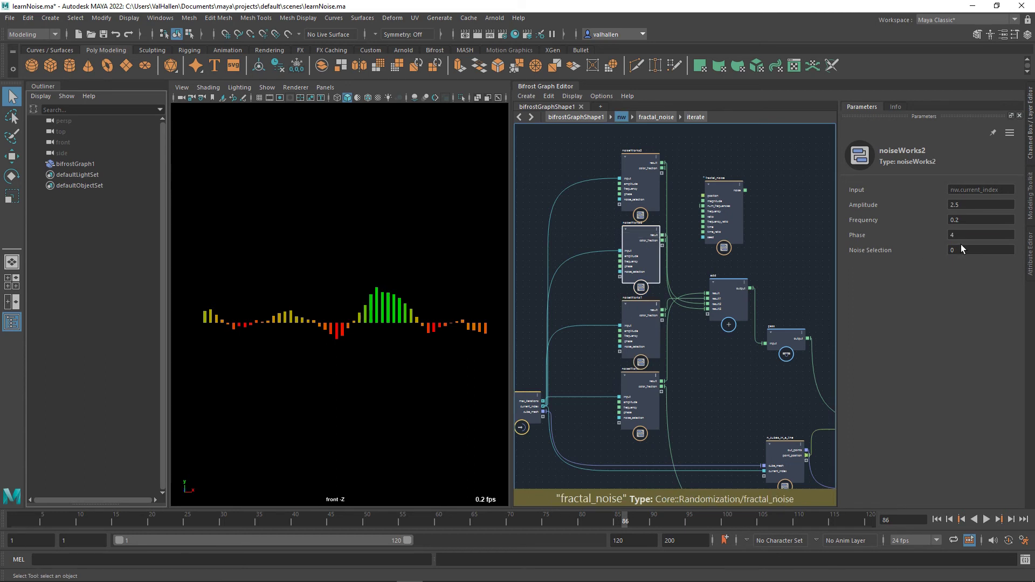
{"action": "type", "text": "40"}
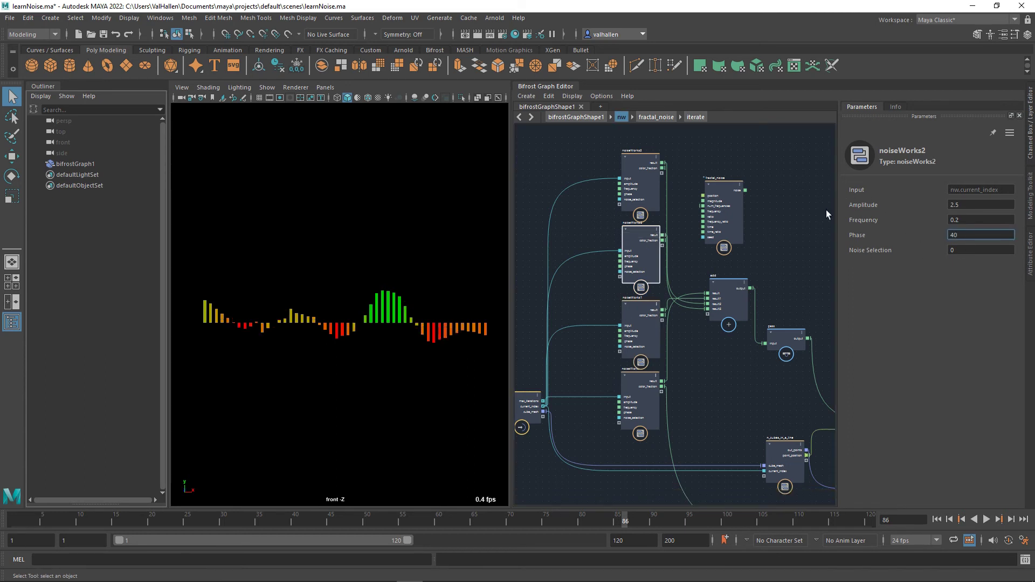
{"action": "left_click", "coordinate": [640, 166]}
{"action": "type", "text": "8"}
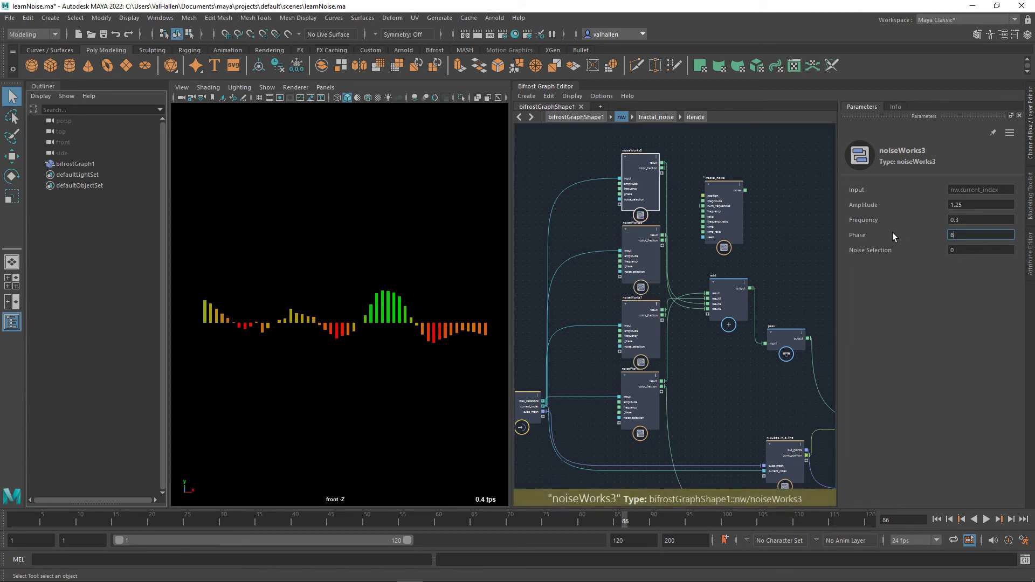
{"action": "type", "text": "0"}
{"action": "left_click", "coordinate": [702, 235]}
{"action": "key", "text": "Delete"}
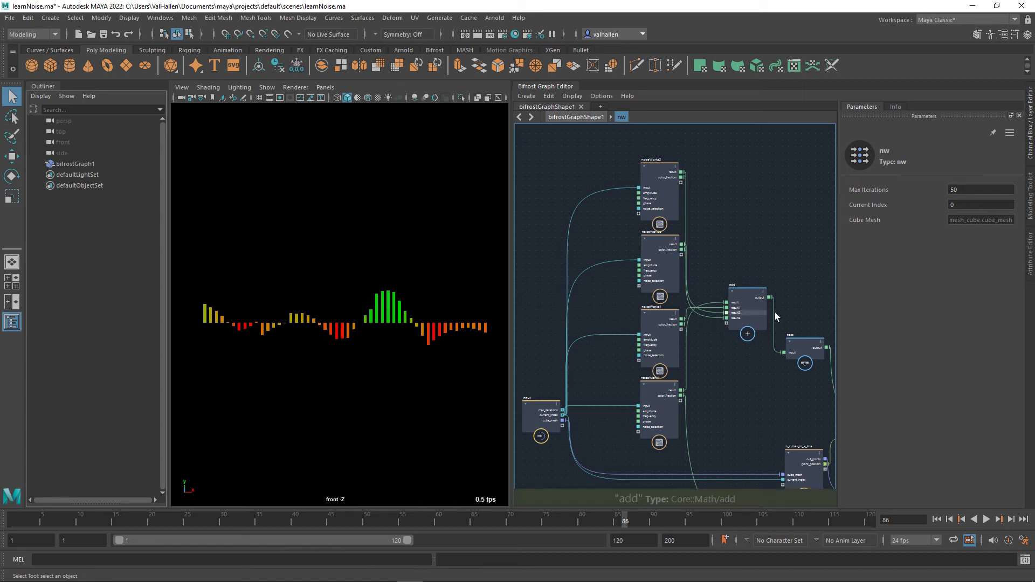
Step: Nudge the add node and toggle compact and expanded node display while viewing noiseWorks settings
{"action": "left_click", "coordinate": [755, 299]}
{"action": "left_click_drag", "start_coordinate": [755, 300], "coordinate": [758, 300]}
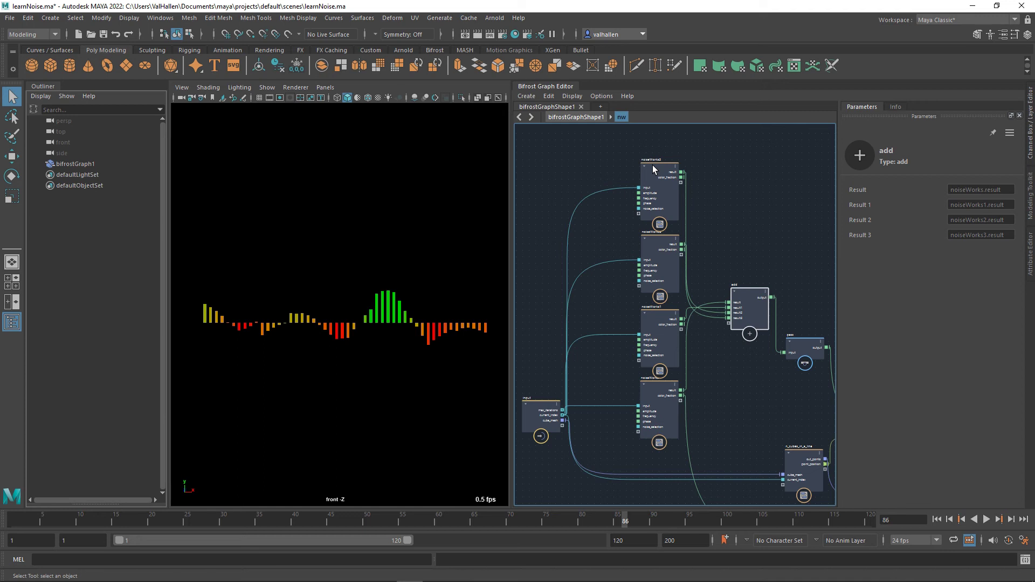
{"action": "key", "text": "l"}
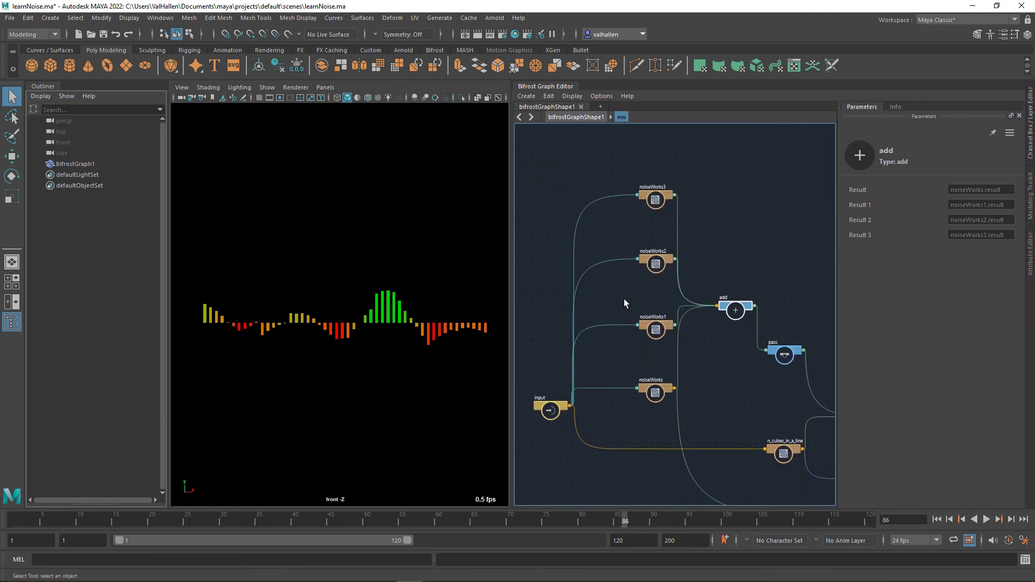
{"action": "key", "text": "3"}
{"action": "left_click", "coordinate": [665, 367]}
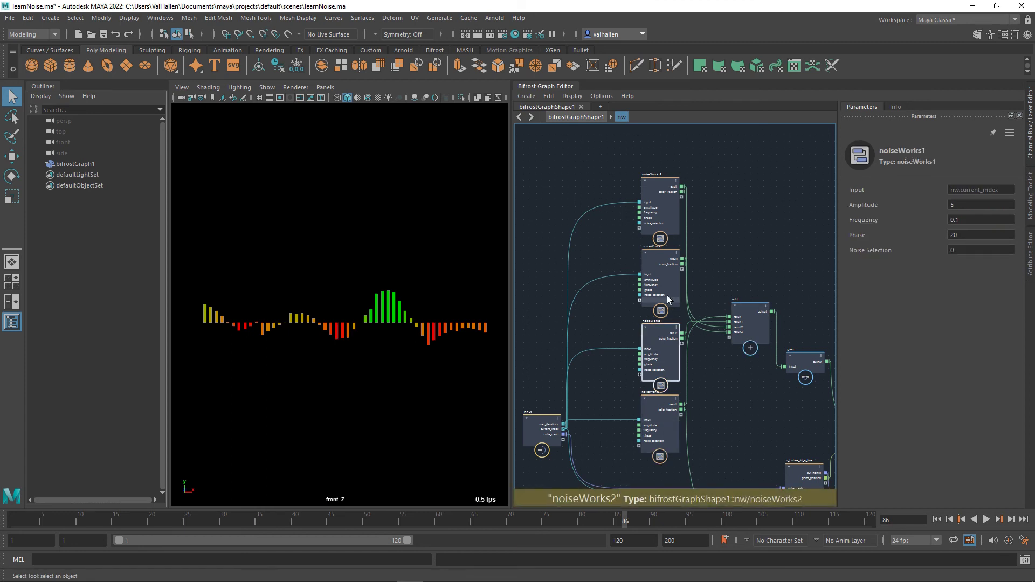
{"action": "left_click", "coordinate": [667, 203]}
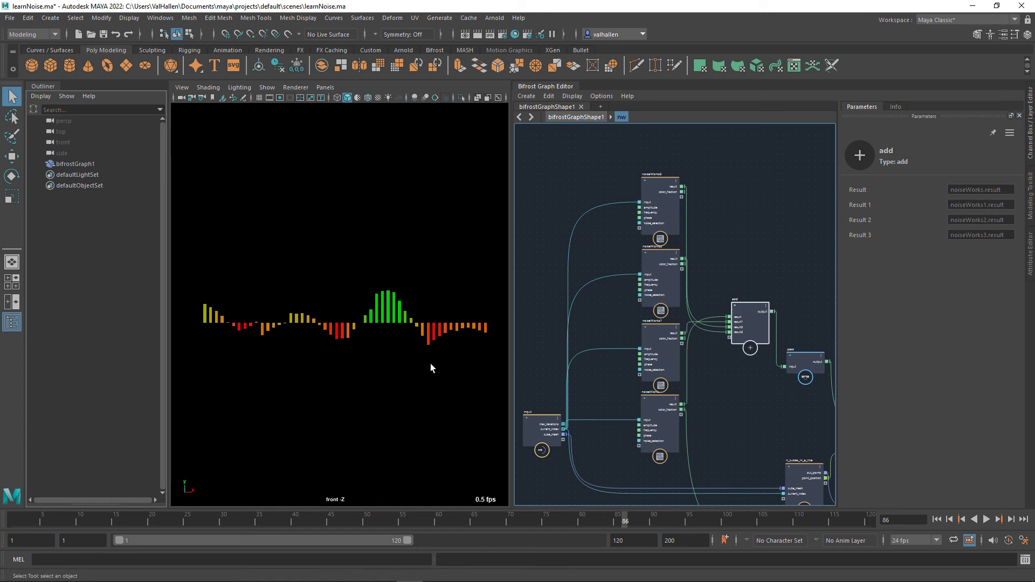
{"action": "key", "text": "1"}
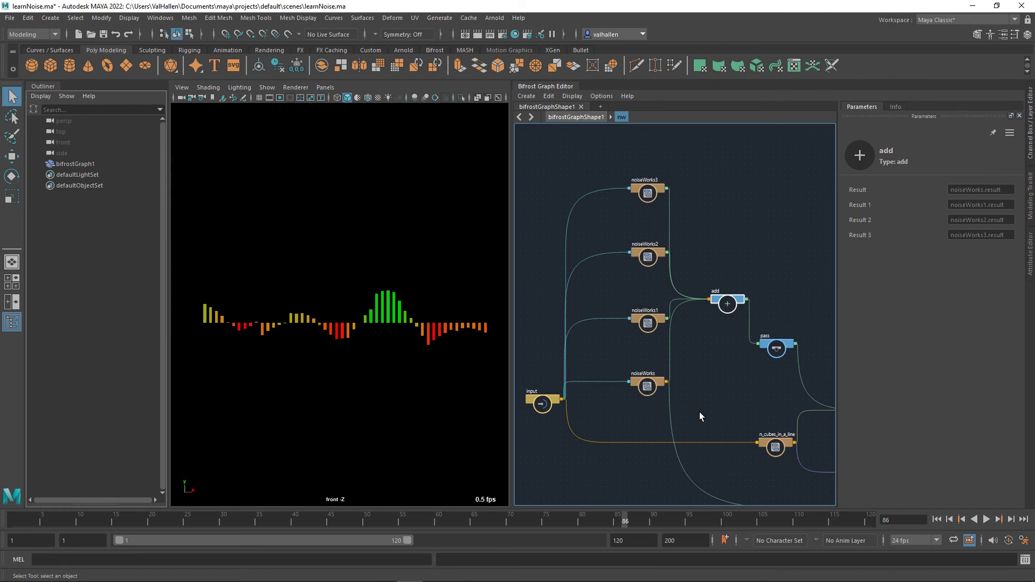
{"action": "key", "text": "3"}
{"action": "middle_click_drag", "start_coordinate": [701, 412], "coordinate": [724, 425]}
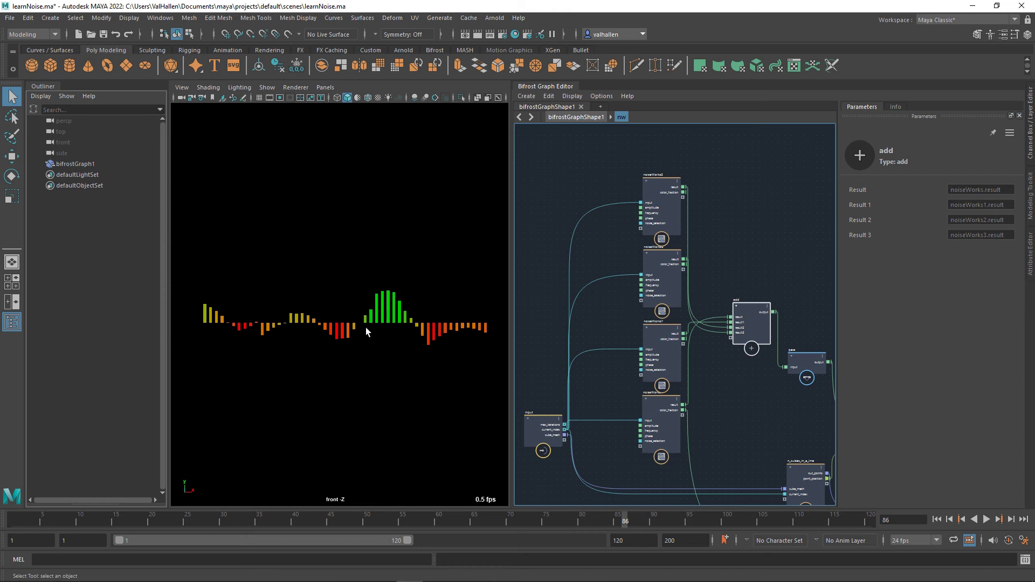
Step: Inspect the nw graph settings and each noiseWorks node's parameters, repositioning the view
{"action": "left_click", "coordinate": [722, 288]}
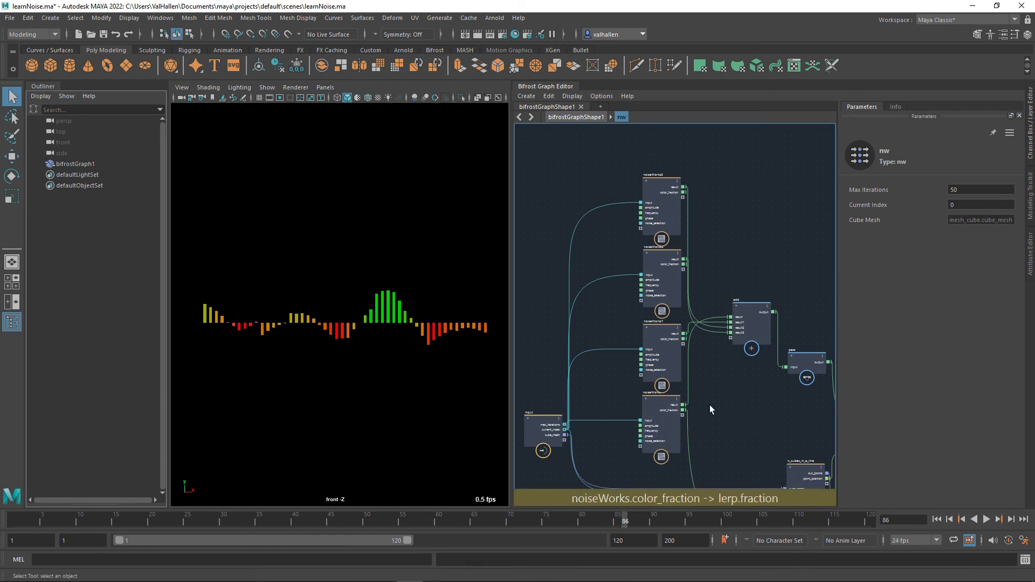
{"action": "left_click", "coordinate": [661, 405]}
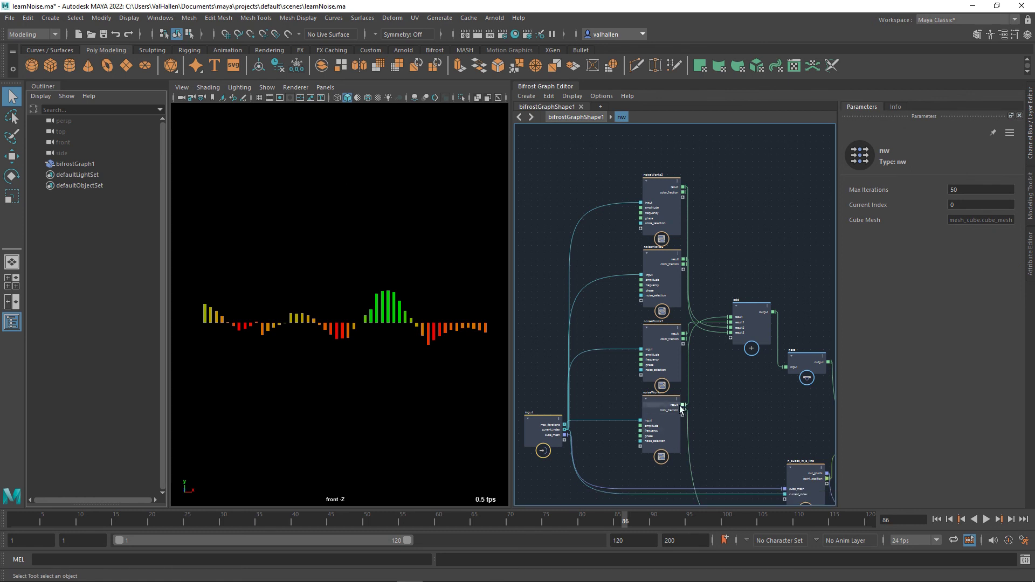
{"action": "left_click", "coordinate": [666, 340]}
{"action": "left_click", "coordinate": [667, 200]}
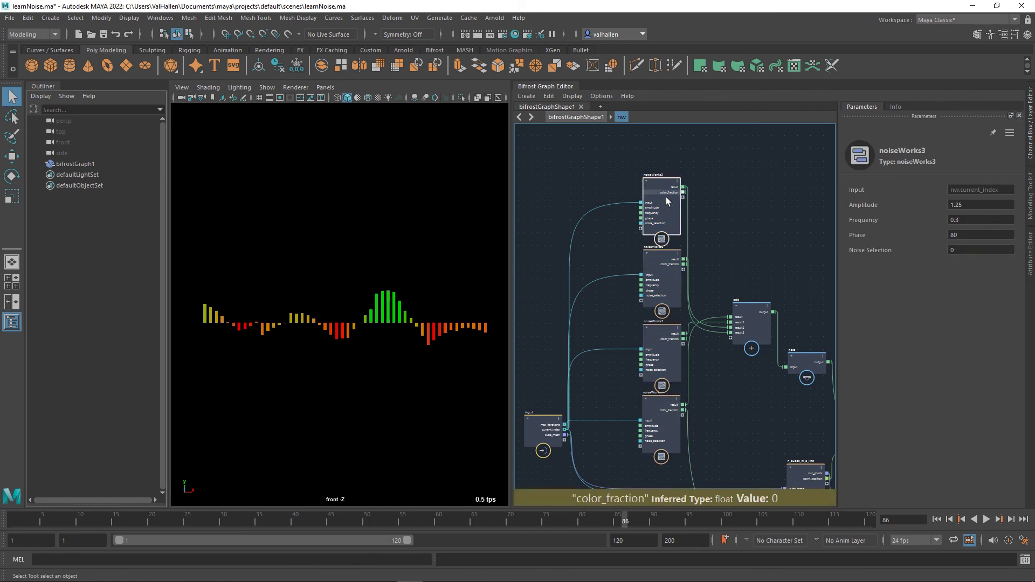
{"action": "left_click", "coordinate": [671, 416]}
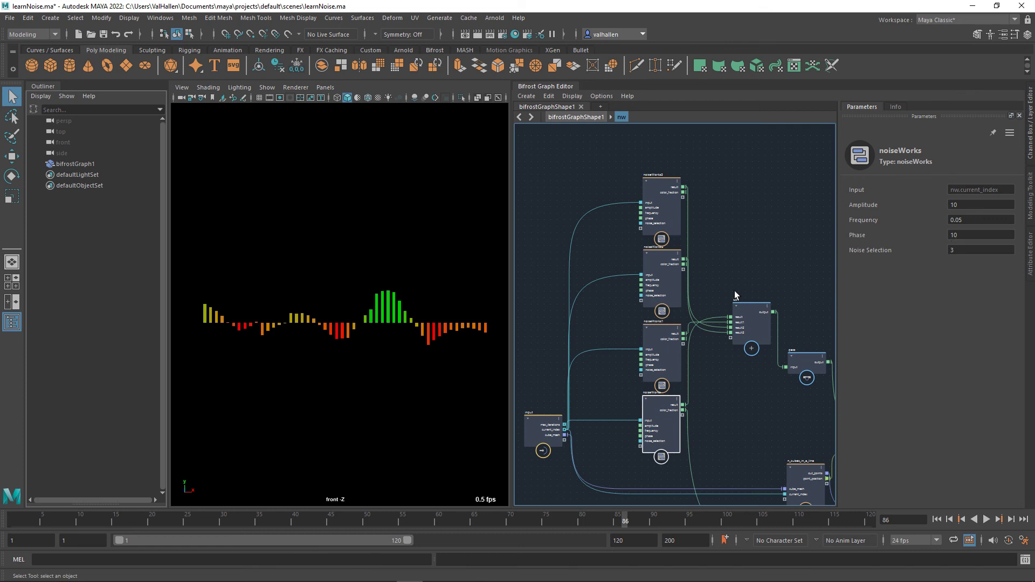
{"action": "middle_click_drag", "start_coordinate": [612, 342], "coordinate": [628, 343]}
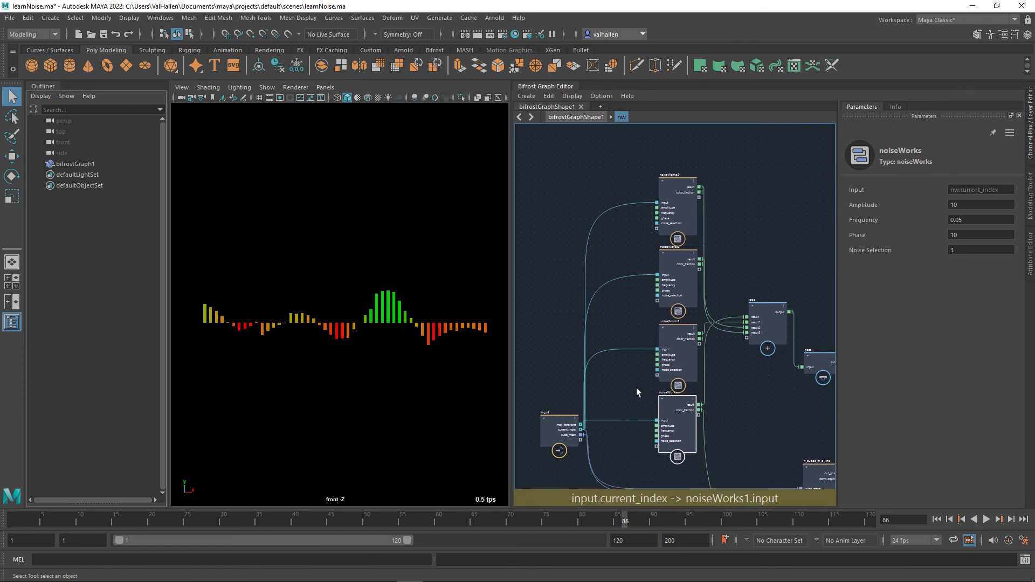
{"action": "middle_click_drag", "start_coordinate": [767, 377], "coordinate": [753, 391]}
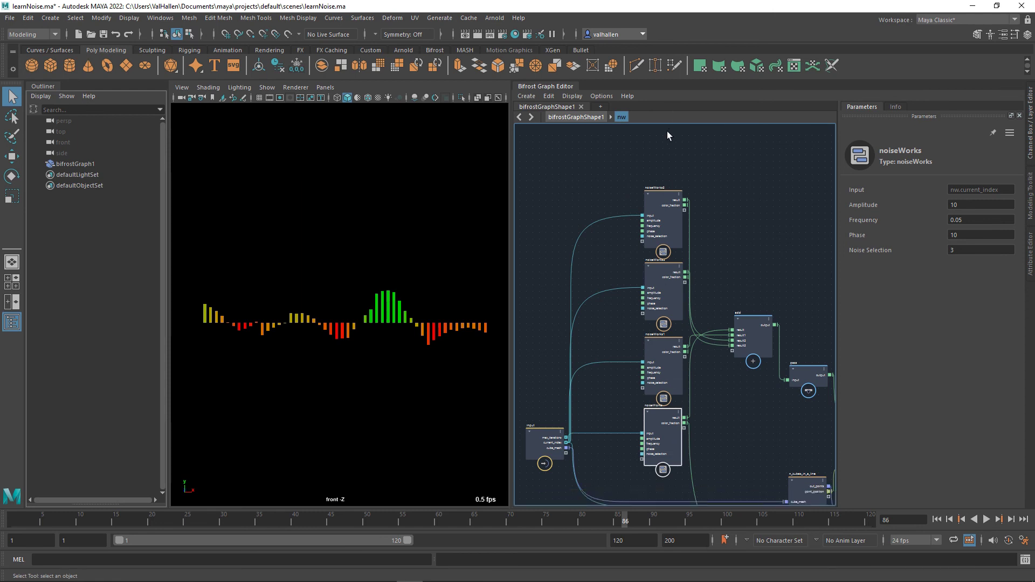
Step: Create an unconnected fBm node from the 'fbm' node search
{"action": "left_click", "coordinate": [738, 203]}
{"action": "key", "text": "Tab"}
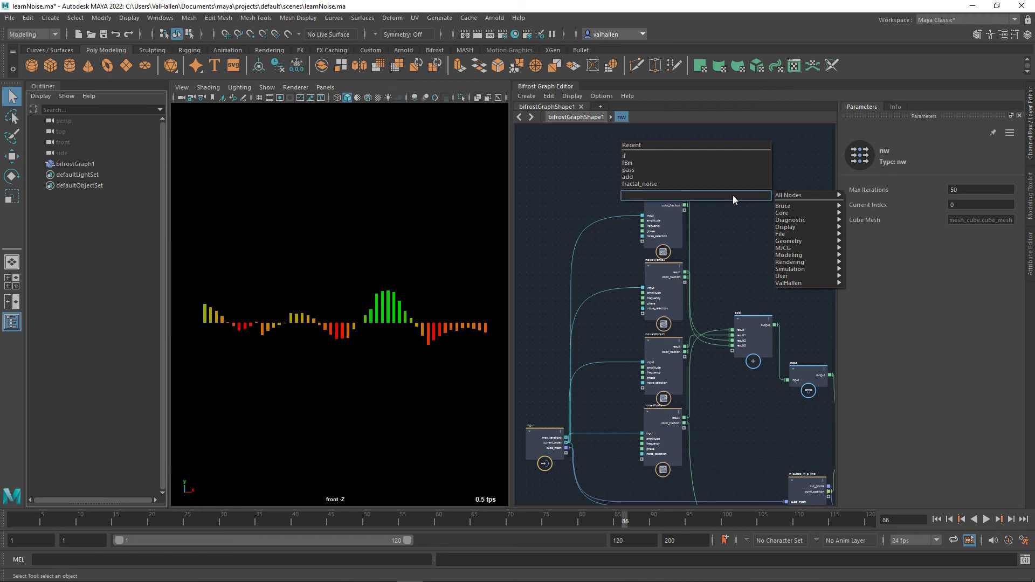
{"action": "type", "text": "fbm"}
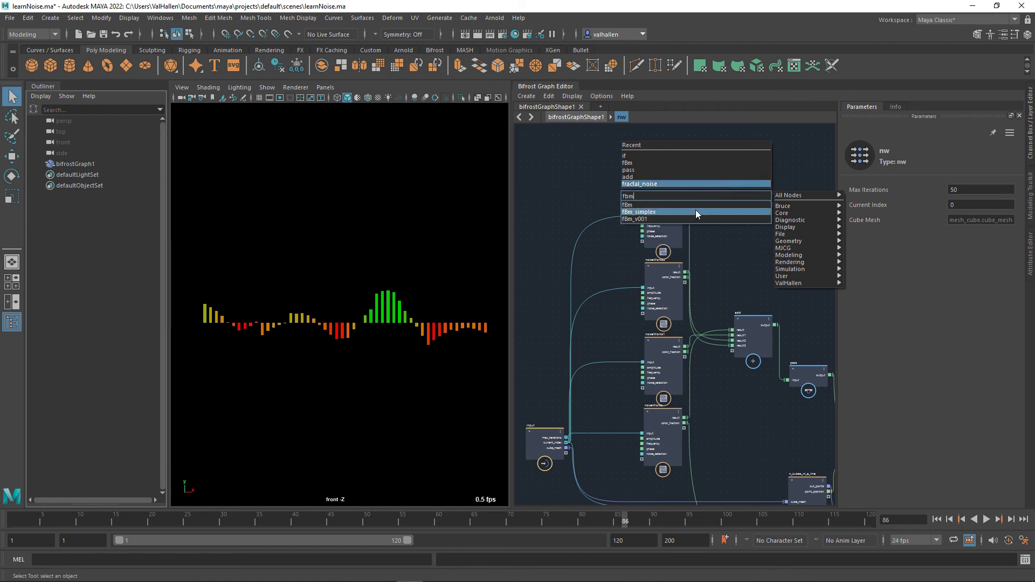
{"action": "left_click", "coordinate": [669, 205]}
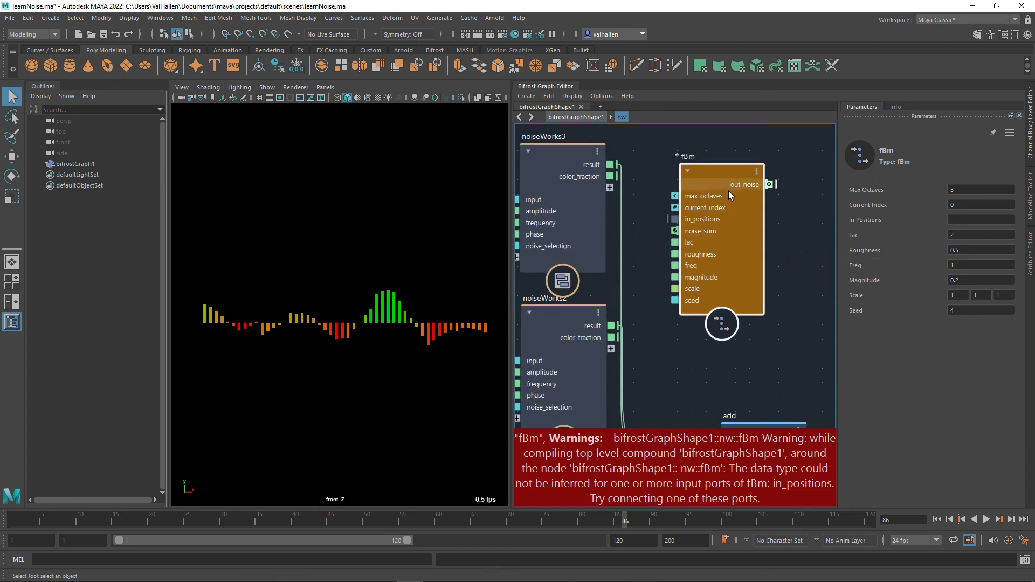
Step: Open the fBm compound and inspect its scale_points, to_float and clamp nodes
{"action": "double_click", "coordinate": [729, 191]}
{"action": "scroll", "coordinate": [680, 264], "scroll_direction": "up", "scroll_amount": 2}
{"action": "scroll", "coordinate": [648, 276], "scroll_direction": "up", "scroll_amount": 3}
{"action": "scroll", "coordinate": [657, 305], "scroll_direction": "up", "scroll_amount": 2}
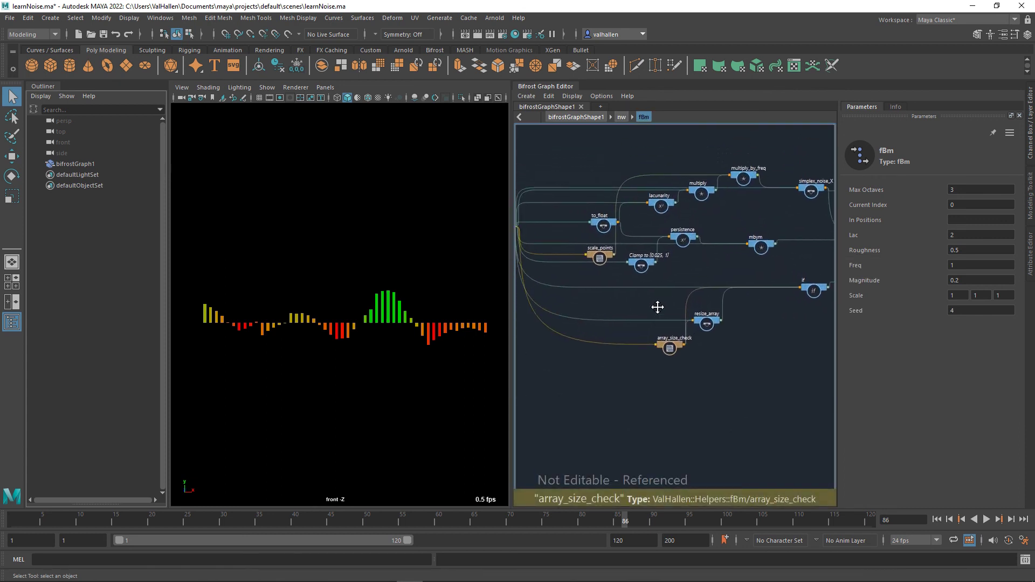
{"action": "scroll", "coordinate": [633, 292], "scroll_direction": "up", "scroll_amount": 2}
{"action": "scroll", "coordinate": [634, 292], "scroll_direction": "up", "scroll_amount": 2}
{"action": "left_click_drag", "start_coordinate": [674, 334], "coordinate": [674, 150]}
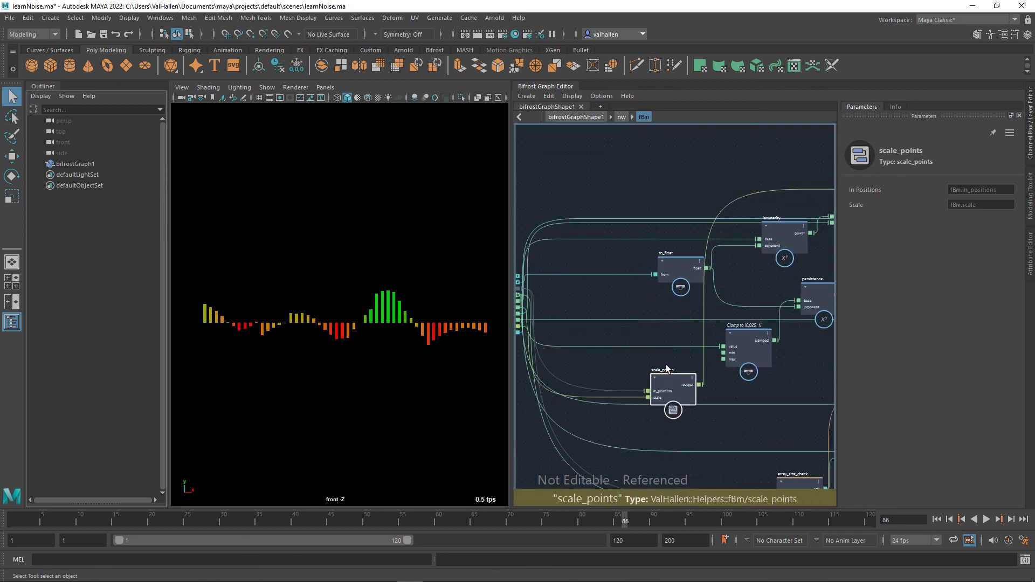
{"action": "scroll", "coordinate": [571, 247], "scroll_direction": "down", "scroll_amount": 2}
{"action": "scroll", "coordinate": [540, 232], "scroll_direction": "up", "scroll_amount": 1}
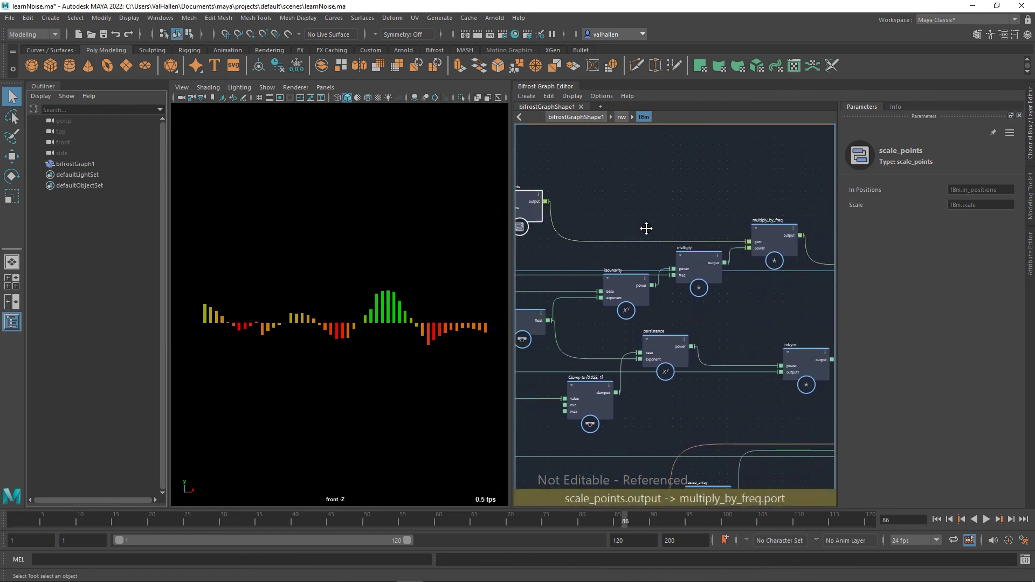
{"action": "scroll", "coordinate": [647, 227], "scroll_direction": "up", "scroll_amount": 1}
{"action": "mouse_move", "coordinate": [538, 332]}
{"action": "middle_mouse_down"}
{"action": "mouse_move", "coordinate": [642, 286]}
{"action": "mouse_move", "coordinate": [625, 296]}
{"action": "middle_mouse_up"}
{"action": "scroll", "coordinate": [639, 280], "scroll_direction": "down", "scroll_amount": 2}
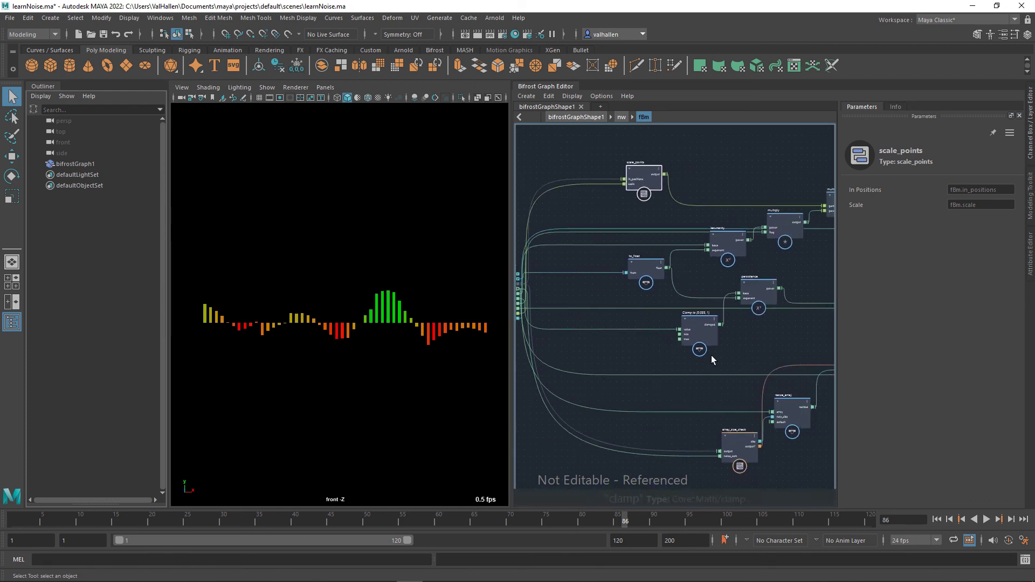
{"action": "left_click", "coordinate": [702, 332]}
Step: Pan through the fBm graph to view the additive_noise, output, input and clamp nodes
{"action": "mouse_move", "coordinate": [755, 345]}
{"action": "middle_mouse_down"}
{"action": "mouse_move", "coordinate": [617, 349]}
{"action": "mouse_move", "coordinate": [596, 332]}
{"action": "mouse_move", "coordinate": [554, 338]}
{"action": "middle_mouse_up"}
{"action": "scroll", "coordinate": [598, 329], "scroll_direction": "up", "scroll_amount": 2}
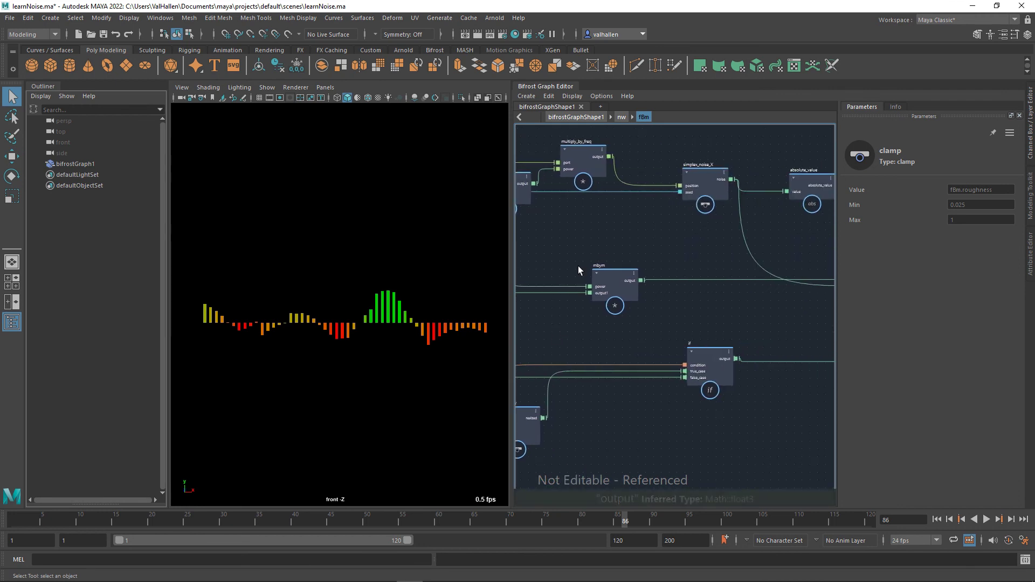
{"action": "scroll", "coordinate": [717, 241], "scroll_direction": "down", "scroll_amount": 1}
{"action": "mouse_move", "coordinate": [717, 241]}
{"action": "middle_mouse_down"}
{"action": "mouse_move", "coordinate": [529, 281]}
{"action": "mouse_move", "coordinate": [647, 305]}
{"action": "mouse_move", "coordinate": [533, 318]}
{"action": "middle_mouse_up"}
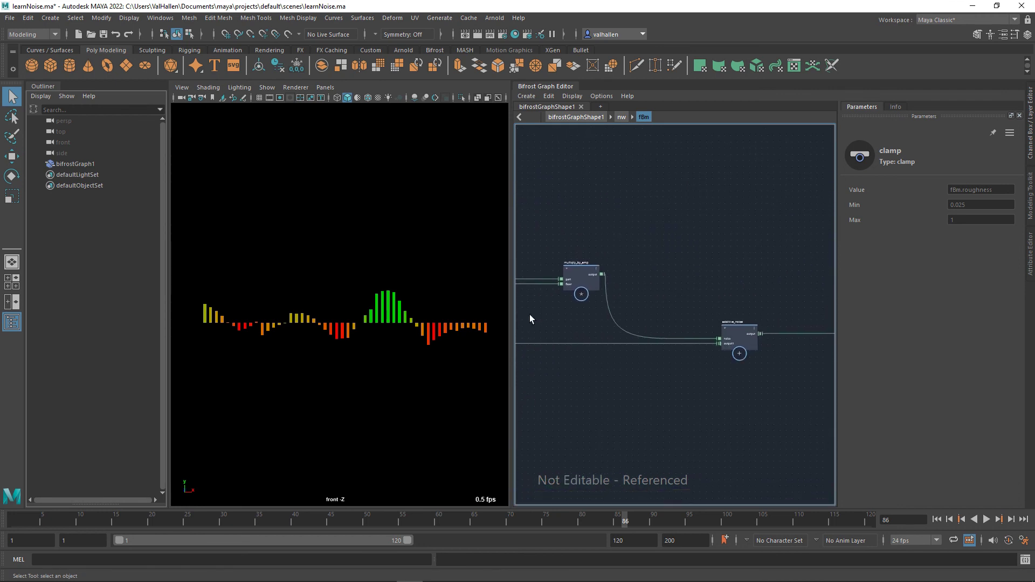
{"action": "middle_click_drag", "start_coordinate": [693, 334], "coordinate": [523, 356]}
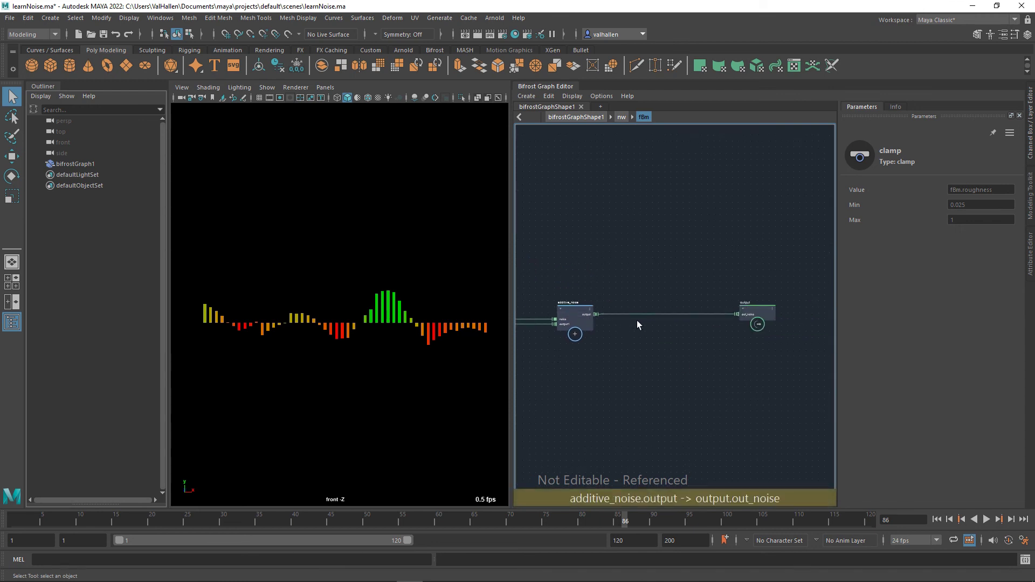
{"action": "middle_click_drag", "start_coordinate": [636, 320], "coordinate": [868, 359]}
{"action": "middle_click_drag", "start_coordinate": [713, 376], "coordinate": [637, 359]}
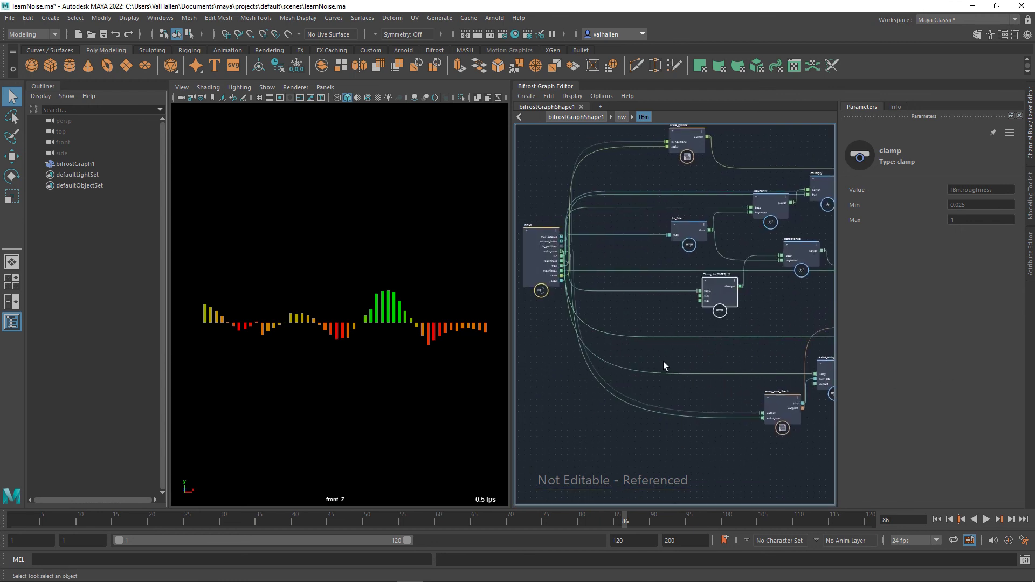
{"action": "scroll", "coordinate": [558, 290], "scroll_direction": "up", "scroll_amount": 2}
{"action": "left_click", "coordinate": [638, 311]}
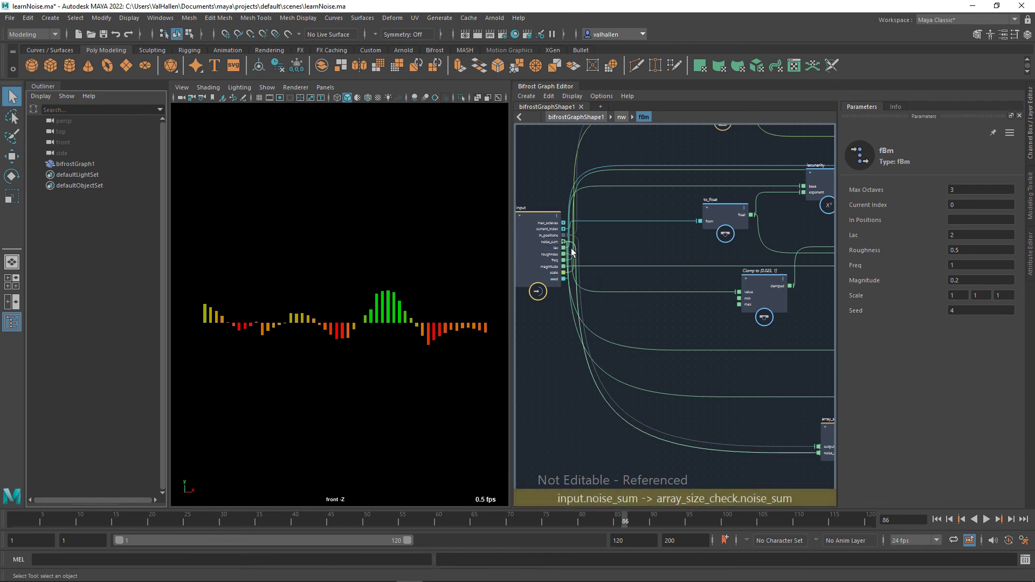
Step: Inspect the array_size_check, resize_array and absolute_value nodes, then return to the nw level
{"action": "middle_click_drag", "start_coordinate": [789, 396], "coordinate": [584, 369]}
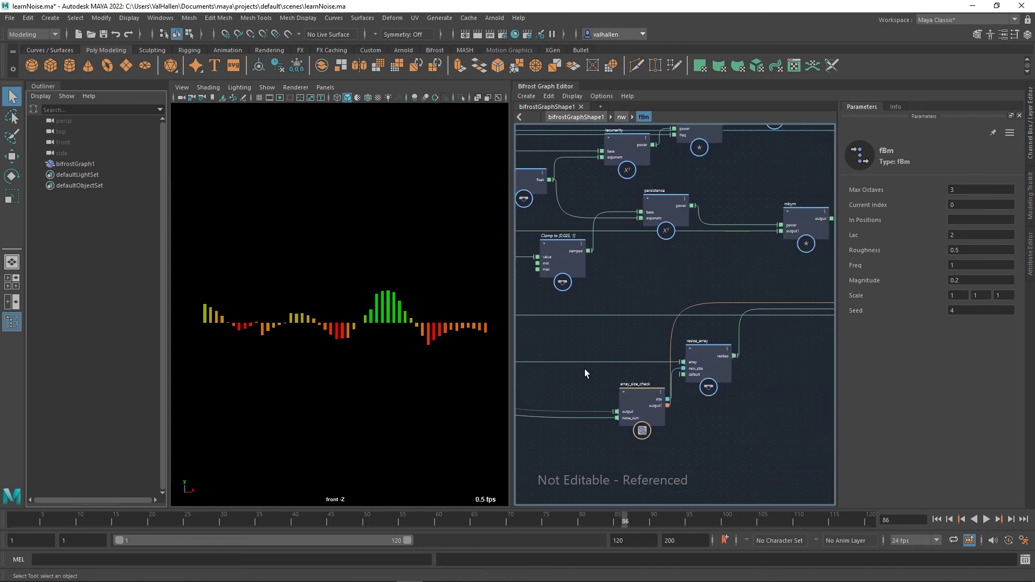
{"action": "left_click", "coordinate": [646, 384]}
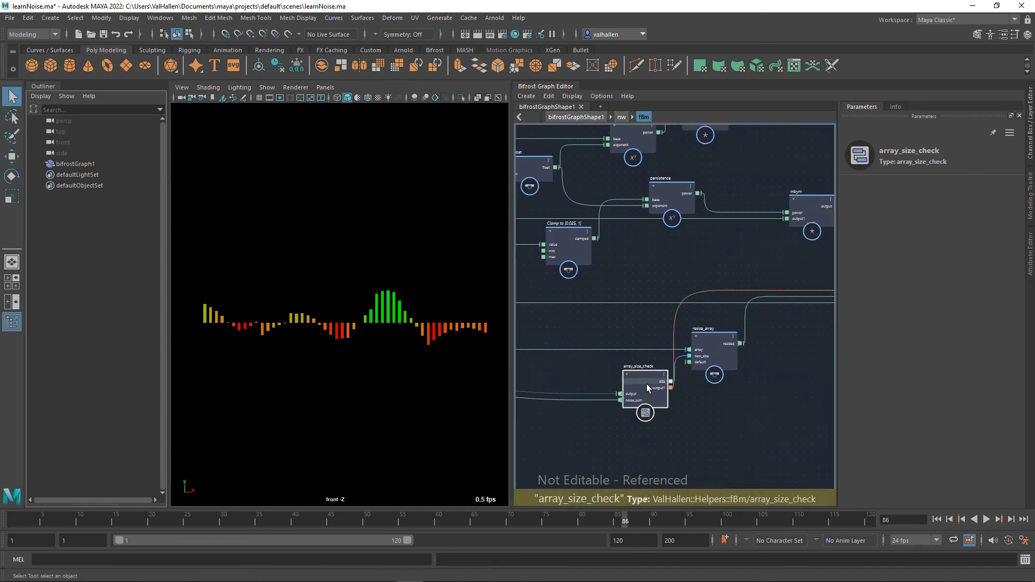
{"action": "mouse_move", "coordinate": [721, 406]}
{"action": "middle_mouse_down"}
{"action": "mouse_move", "coordinate": [703, 426]}
{"action": "mouse_move", "coordinate": [624, 451]}
{"action": "middle_mouse_up"}
{"action": "middle_click_drag", "start_coordinate": [791, 378], "coordinate": [782, 385]}
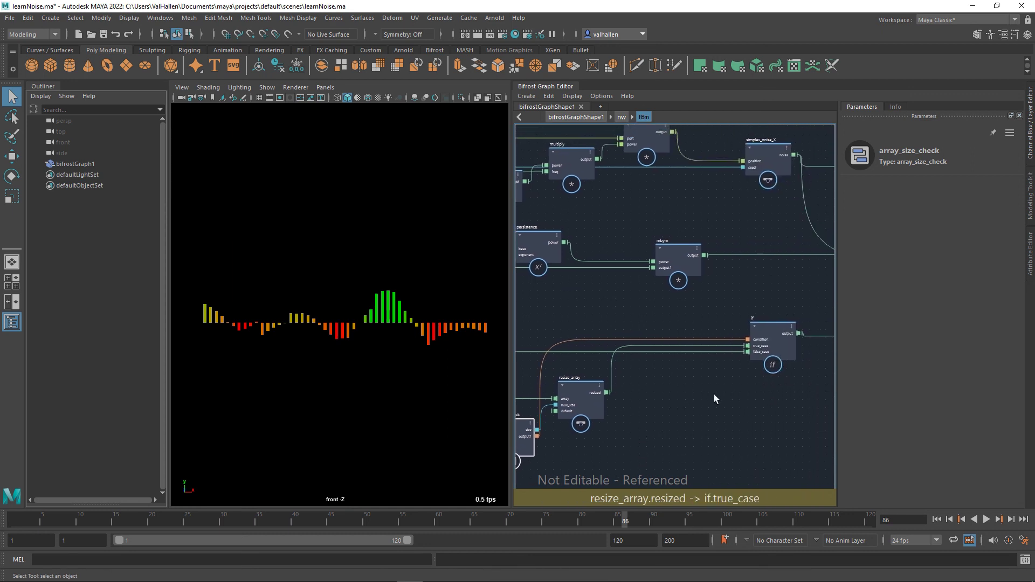
{"action": "left_click_drag", "start_coordinate": [599, 418], "coordinate": [613, 418]}
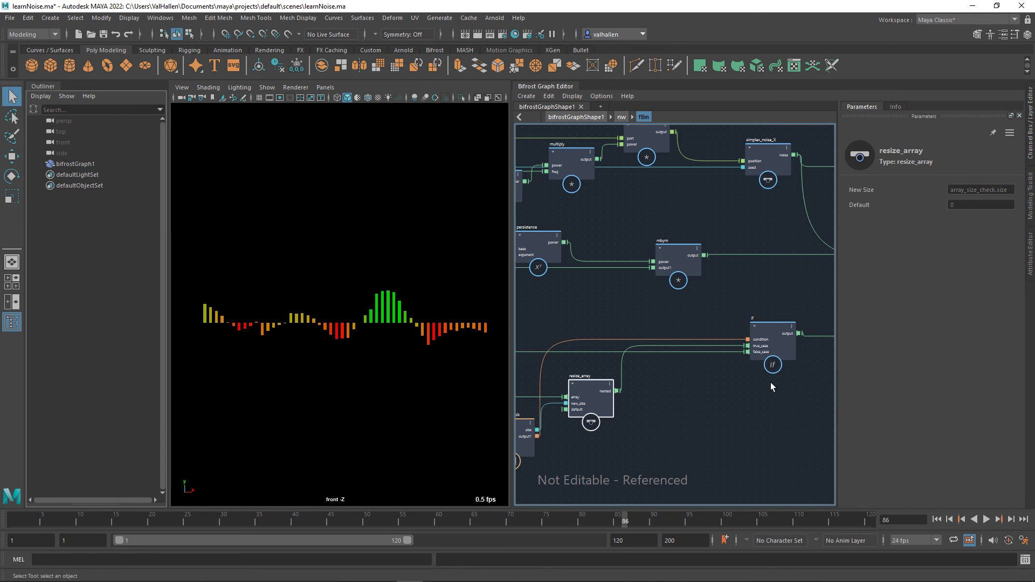
{"action": "middle_click_drag", "start_coordinate": [771, 383], "coordinate": [561, 399]}
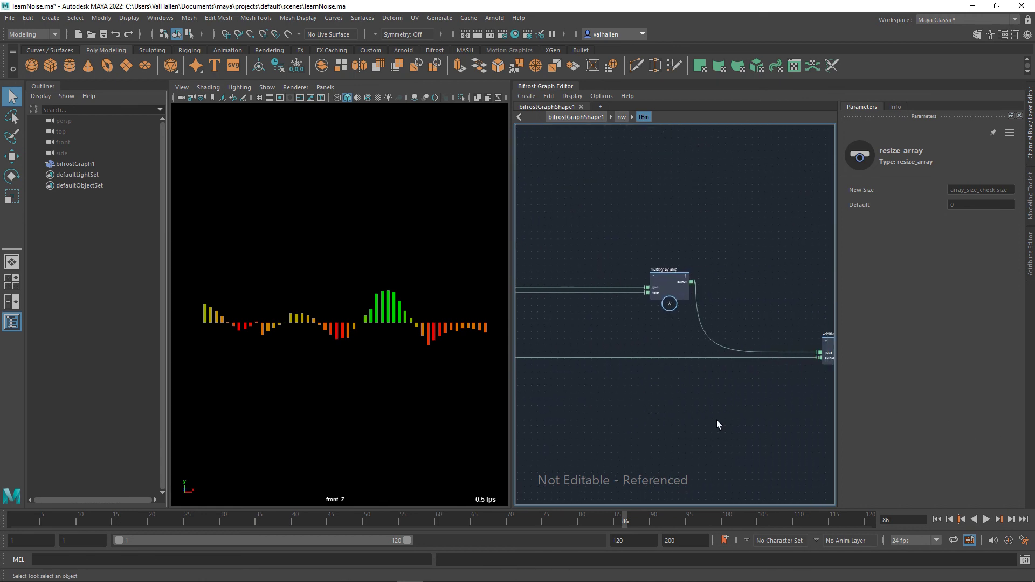
{"action": "scroll", "coordinate": [758, 367], "scroll_direction": "down", "scroll_amount": 3}
{"action": "scroll", "coordinate": [717, 232], "scroll_direction": "up", "scroll_amount": 3}
{"action": "left_click", "coordinate": [695, 248]}
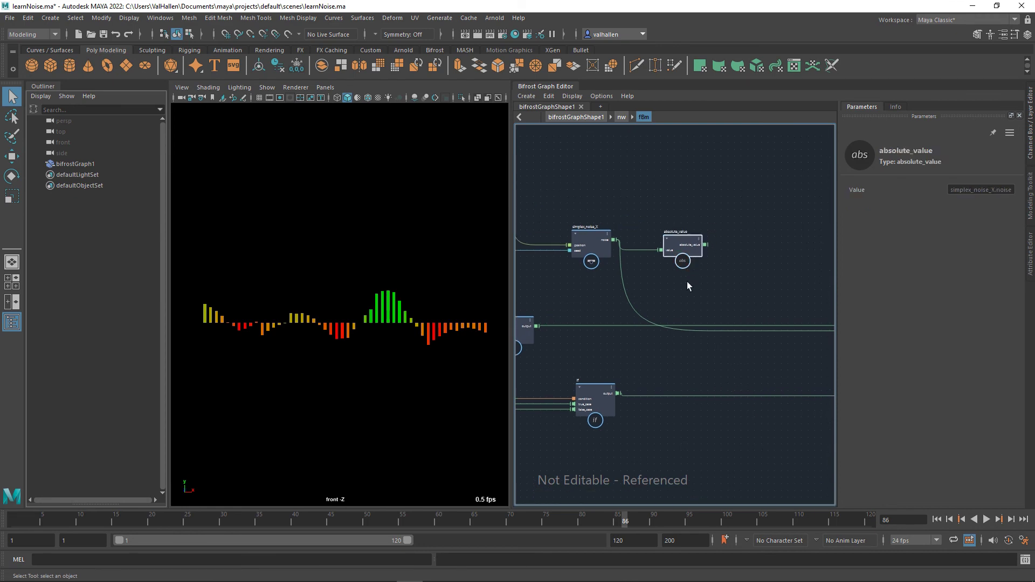
{"action": "key", "text": "u"}
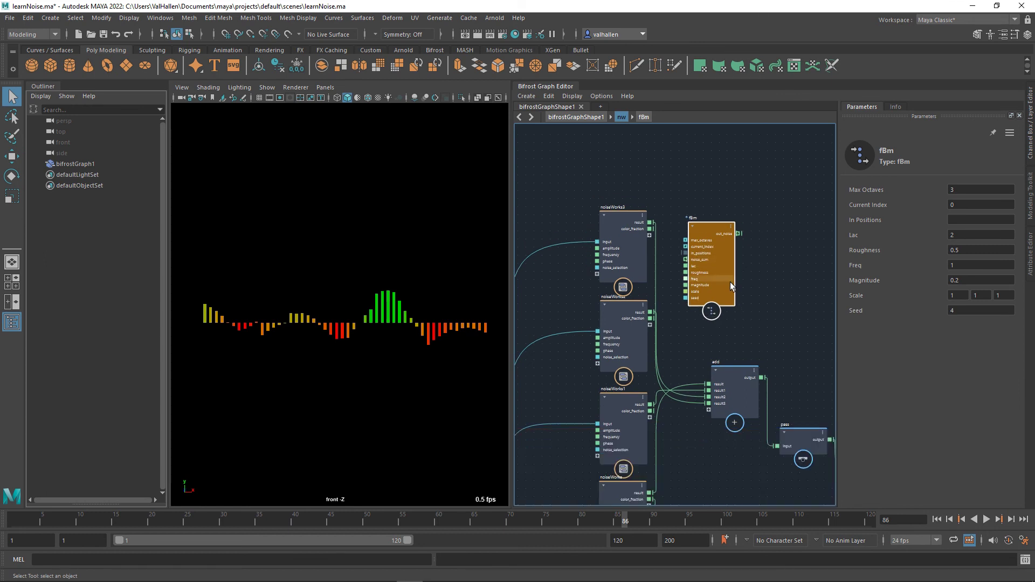
Step: Delete the fBm node and collapse all nw nodes into compact form
{"action": "key", "text": "Delete"}
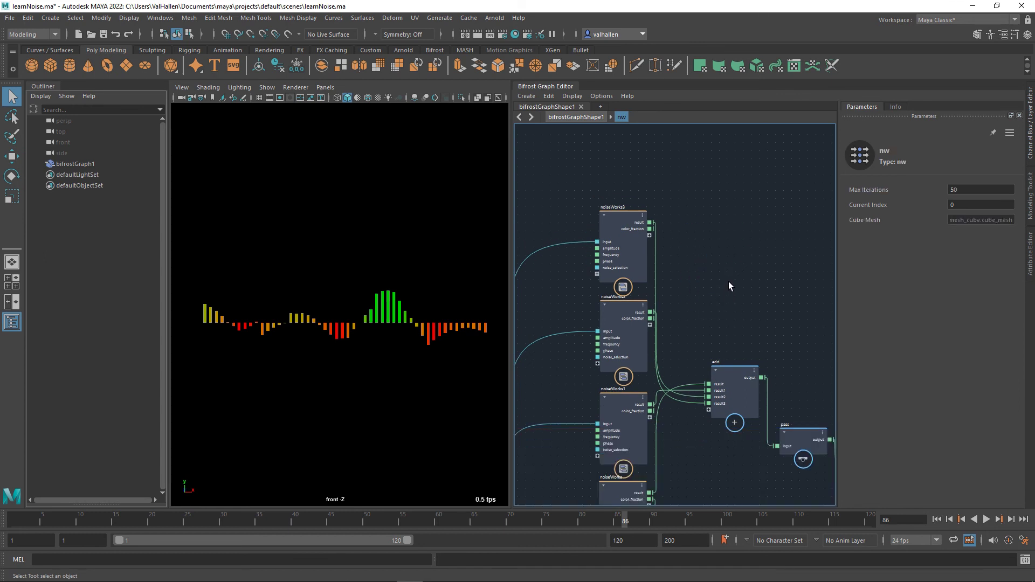
{"action": "key", "text": "l"}
{"action": "mouse_move", "coordinate": [739, 302]}
{"action": "middle_mouse_down"}
{"action": "mouse_move", "coordinate": [723, 260]}
{"action": "mouse_move", "coordinate": [700, 289]}
{"action": "middle_mouse_up"}
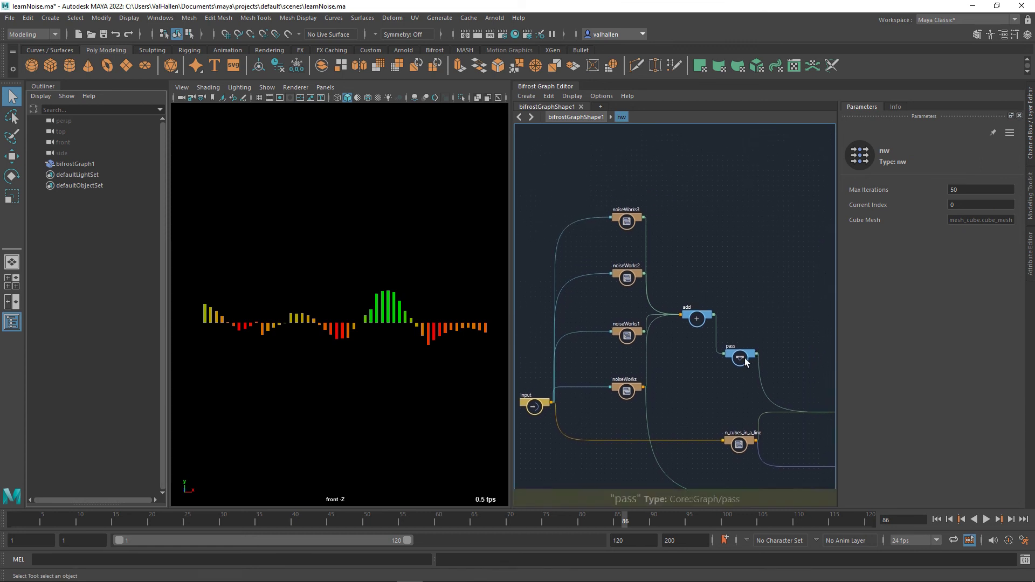
Step: Move the pass node up beside add and the input node higher
{"action": "left_click_drag", "start_coordinate": [745, 358], "coordinate": [751, 321]}
{"action": "middle_click_drag", "start_coordinate": [745, 350], "coordinate": [761, 340]}
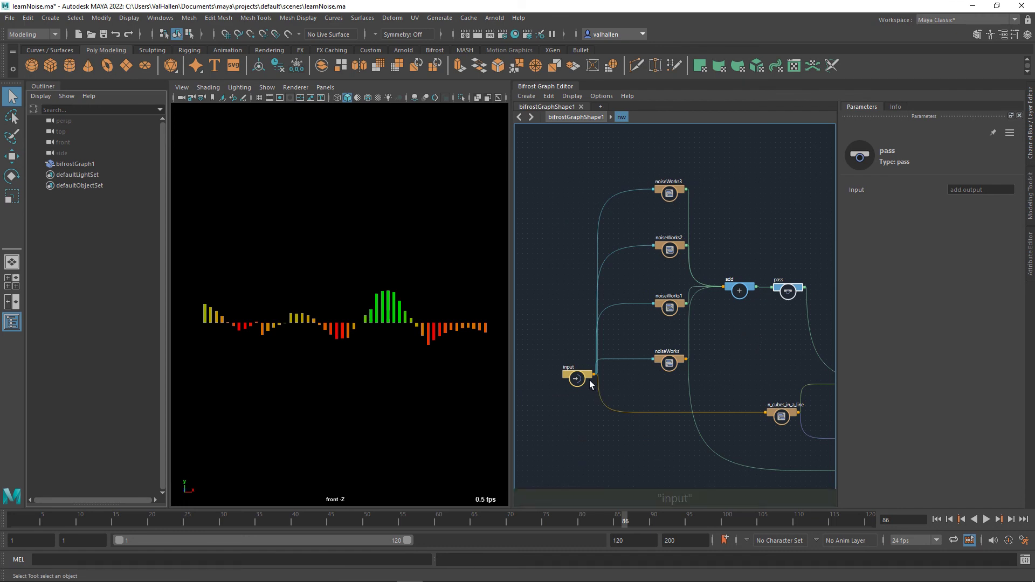
{"action": "left_click_drag", "start_coordinate": [591, 383], "coordinate": [584, 308]}
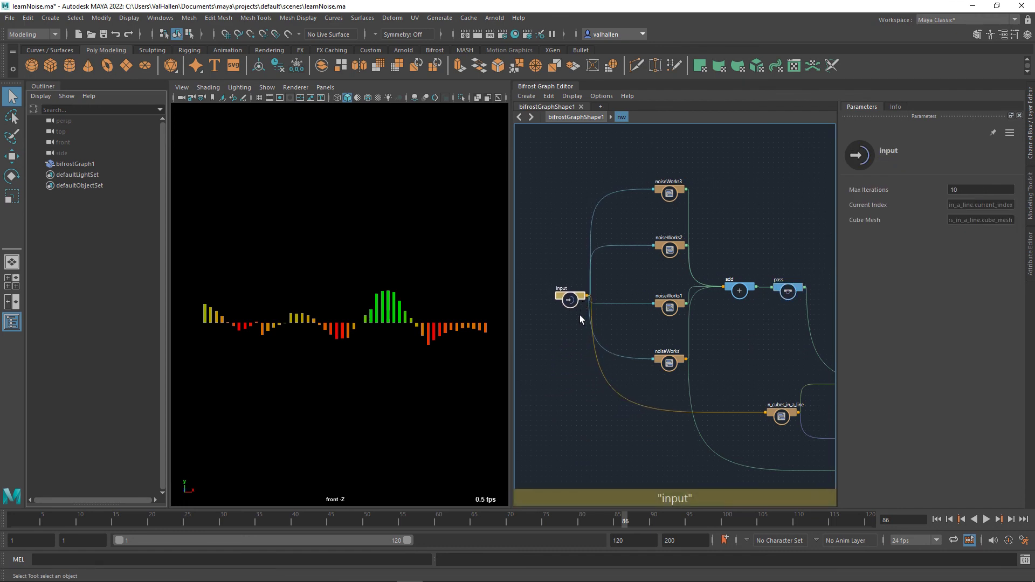